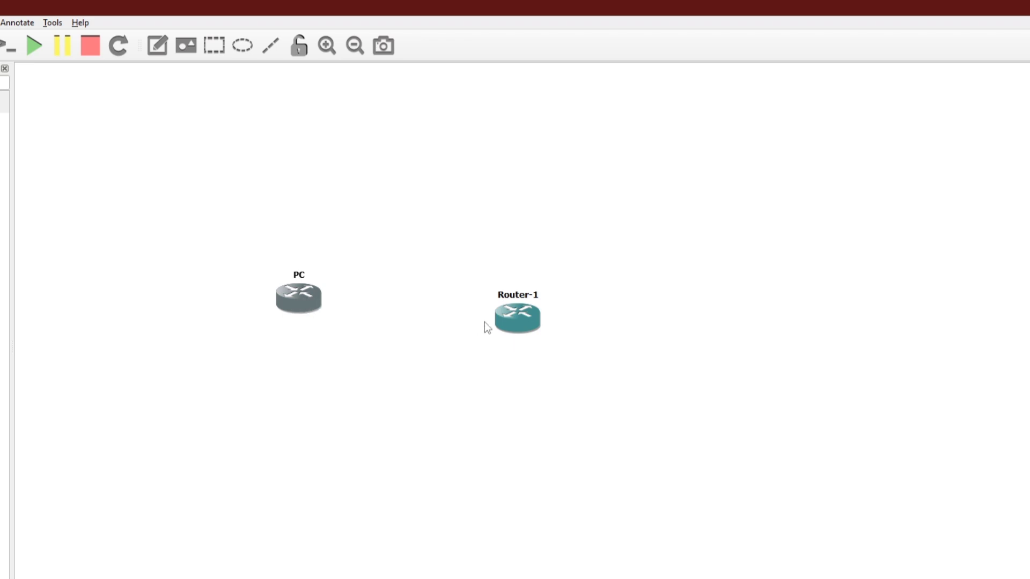
- Nudge Router-1 slightly upward so it lines up with the PC node
{"action": "mouse_move", "coordinate": [298, 302]}
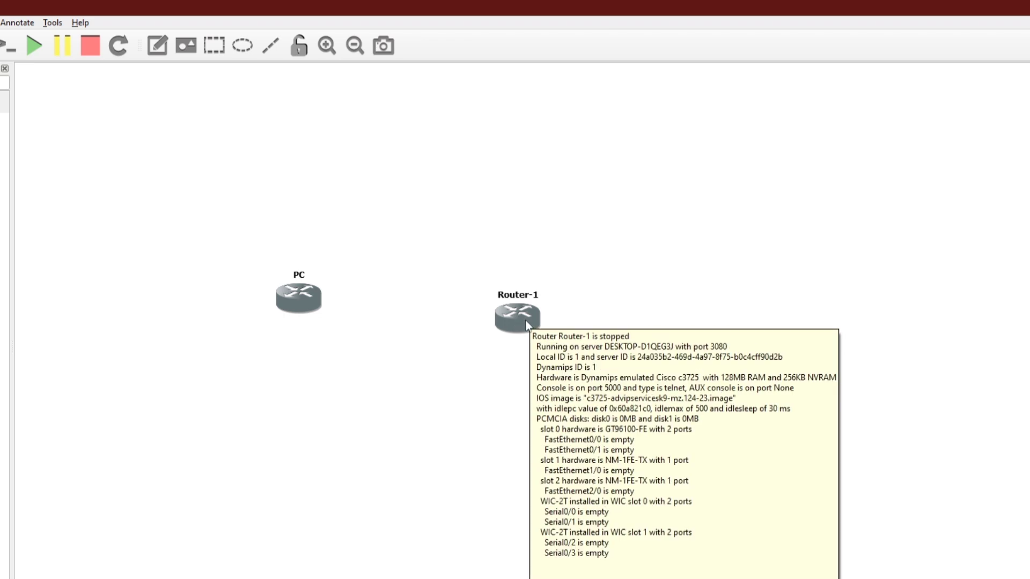
{"action": "left_click_drag", "start_coordinate": [527, 321], "coordinate": [524, 308]}
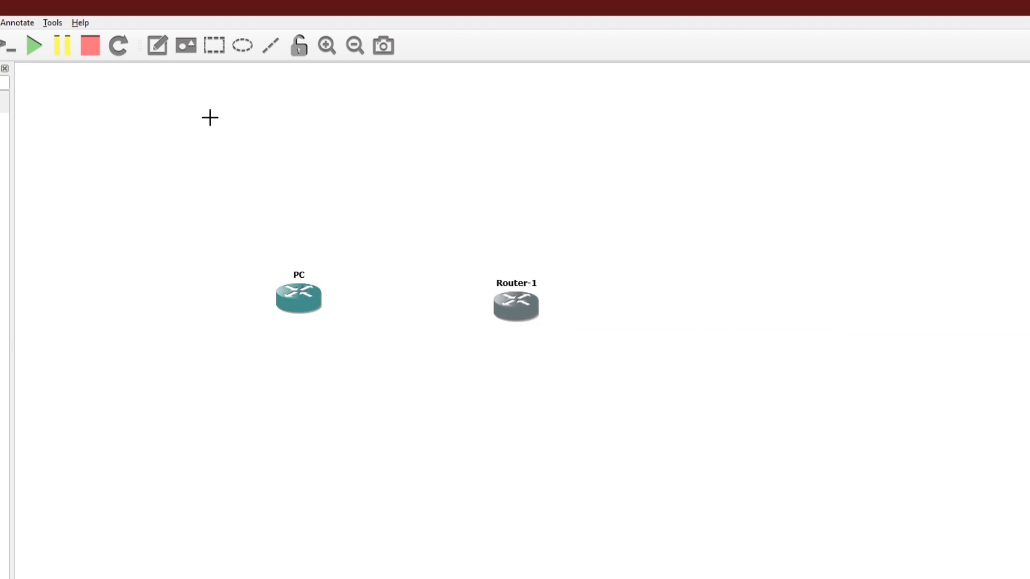
- Link PC FastEthernet0/0 to Router-1 FastEthernet0/0 and show the interface labels
{"action": "left_click", "coordinate": [311, 298]}
{"action": "left_click", "coordinate": [338, 305]}
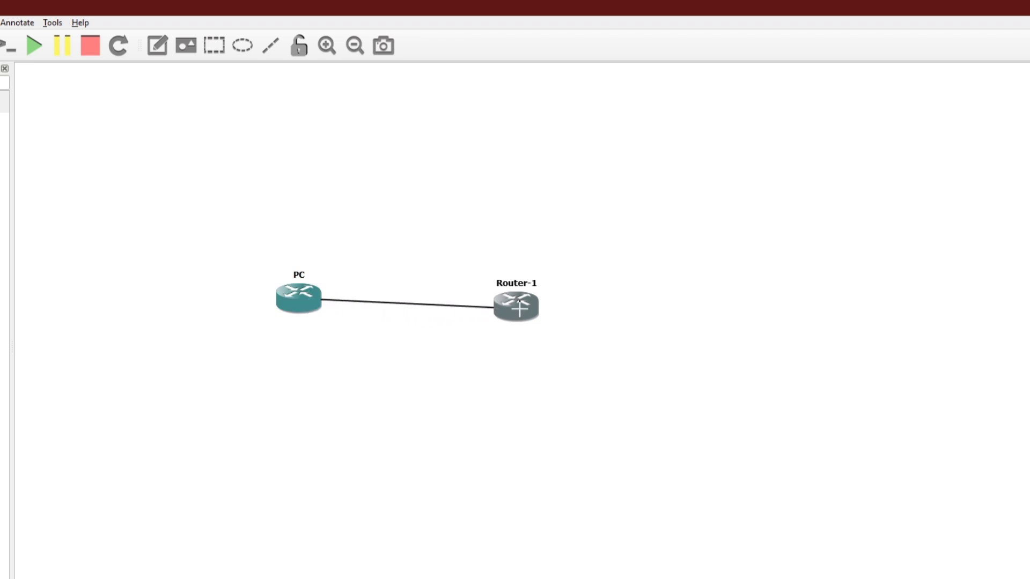
{"action": "left_click", "coordinate": [514, 304]}
{"action": "left_click", "coordinate": [536, 316]}
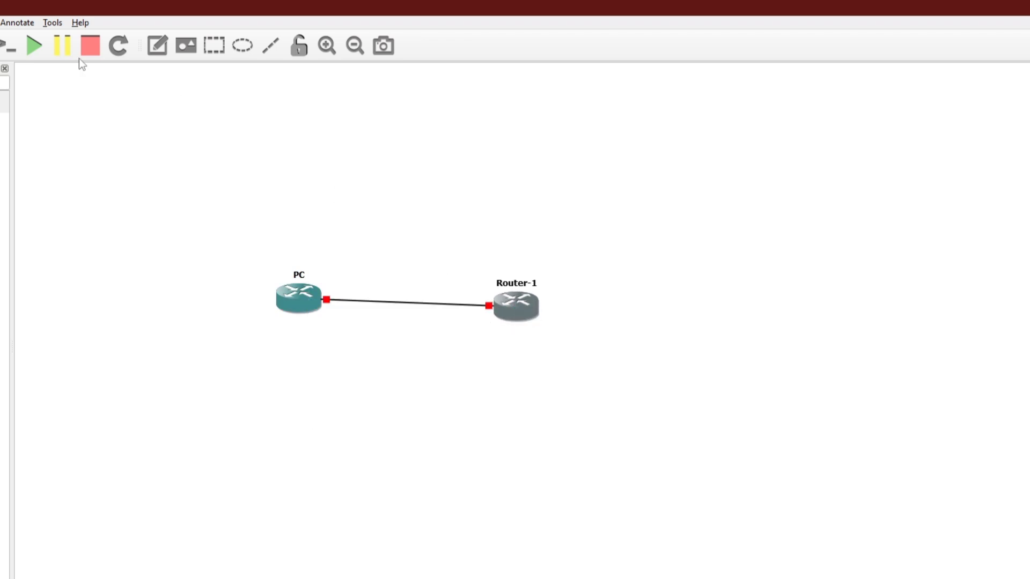
{"action": "left_click", "coordinate": [0, 46]}
{"action": "key", "text": "Escape"}
- Start every device in the topology and confirm
{"action": "left_click", "coordinate": [38, 53]}
{"action": "left_click", "coordinate": [531, 383]}
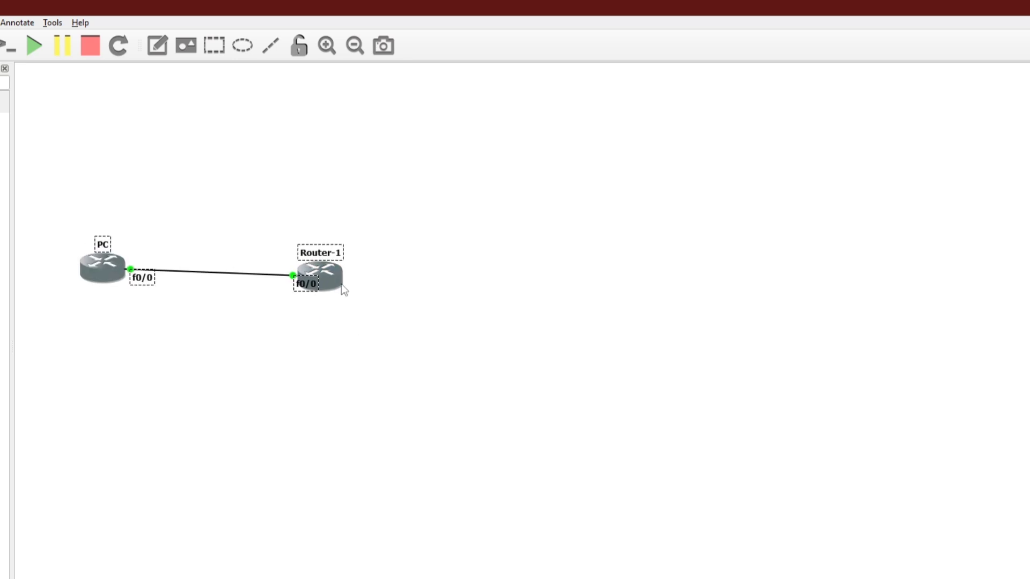
{"action": "left_click", "coordinate": [404, 308]}
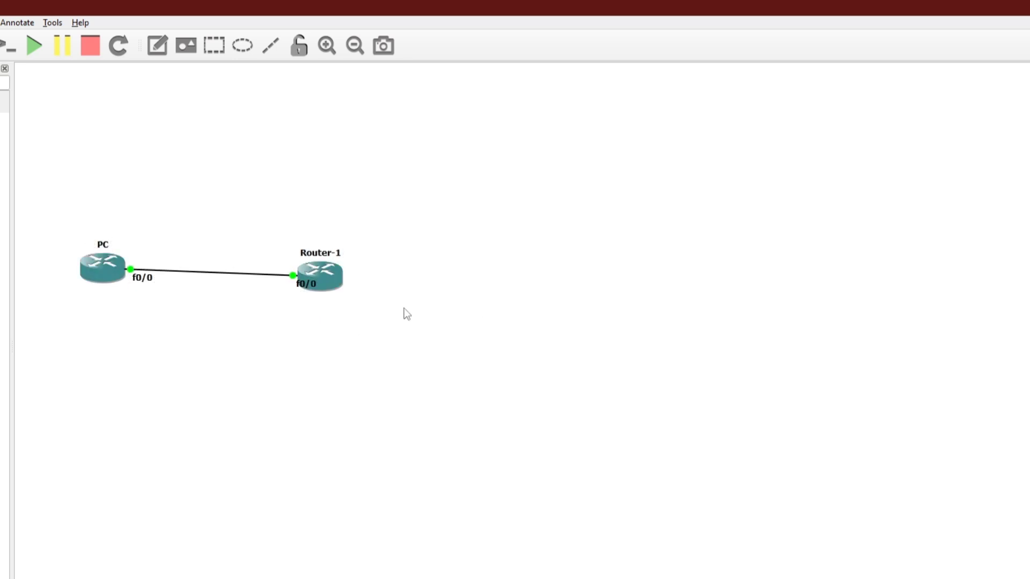
- Open Router-1's console window and bring up the Router-1# prompt after boot
{"action": "right_click", "coordinate": [321, 275]}
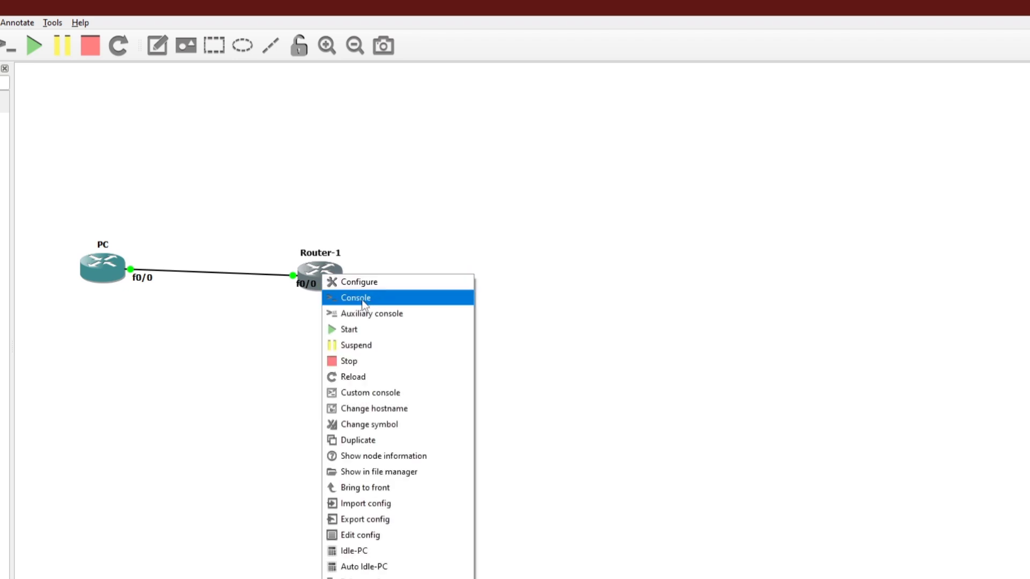
{"action": "left_click", "coordinate": [419, 299]}
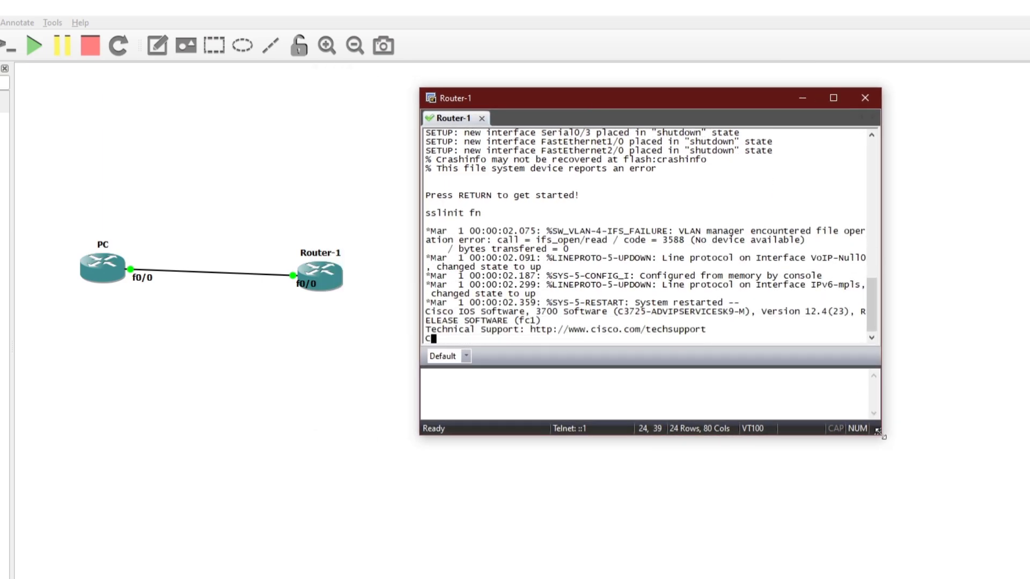
{"action": "left_click_drag", "start_coordinate": [762, 96], "coordinate": [706, 31]}
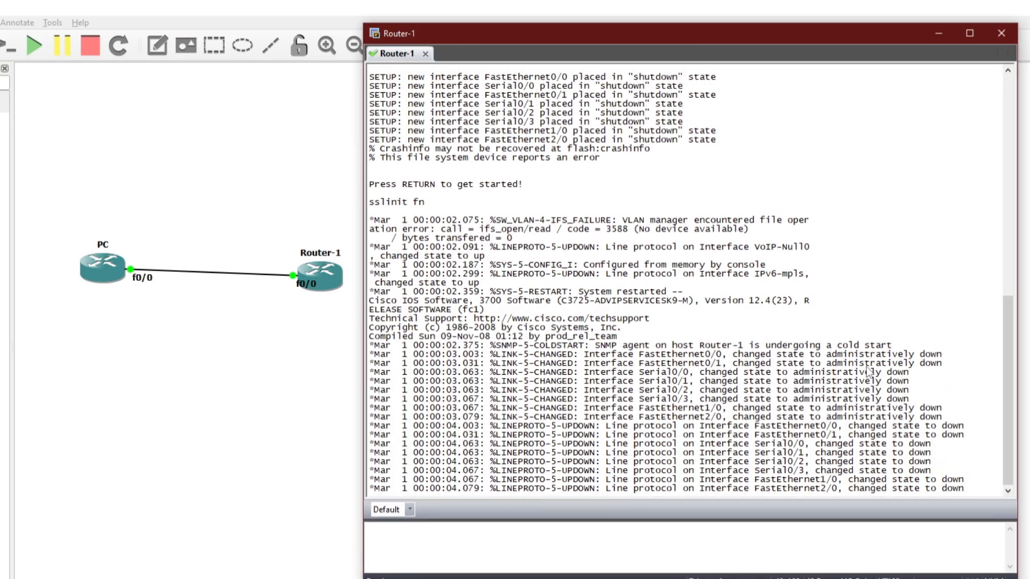
{"action": "key", "text": "Return"}
{"action": "key", "text": "Return"}
{"action": "key", "text": "Return"}
{"action": "key", "text": "Return"}
{"action": "key", "text": "Return"}
{"action": "key", "text": "Return"}
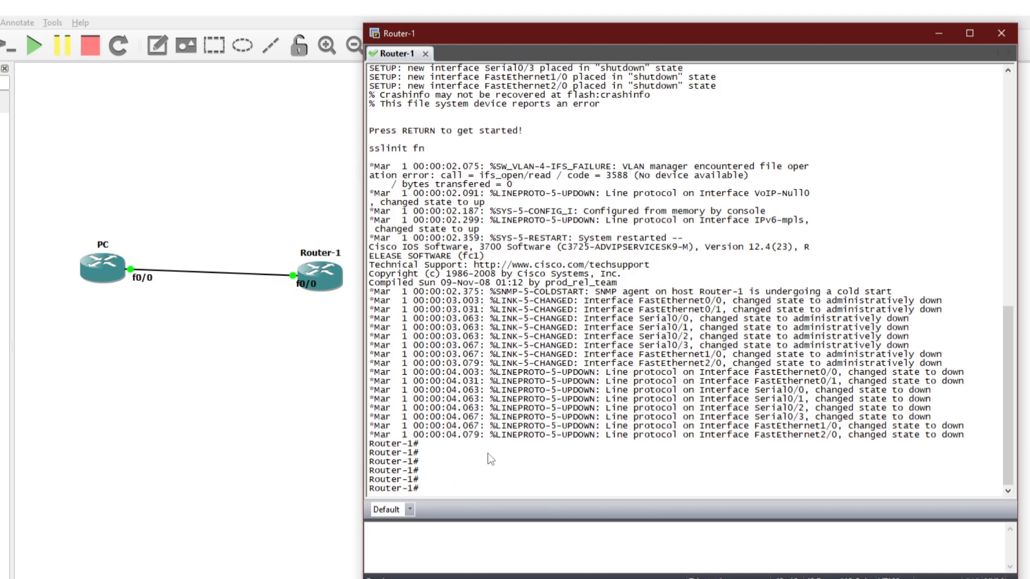
{"action": "key", "text": "Return"}
{"action": "key", "text": "Return"}
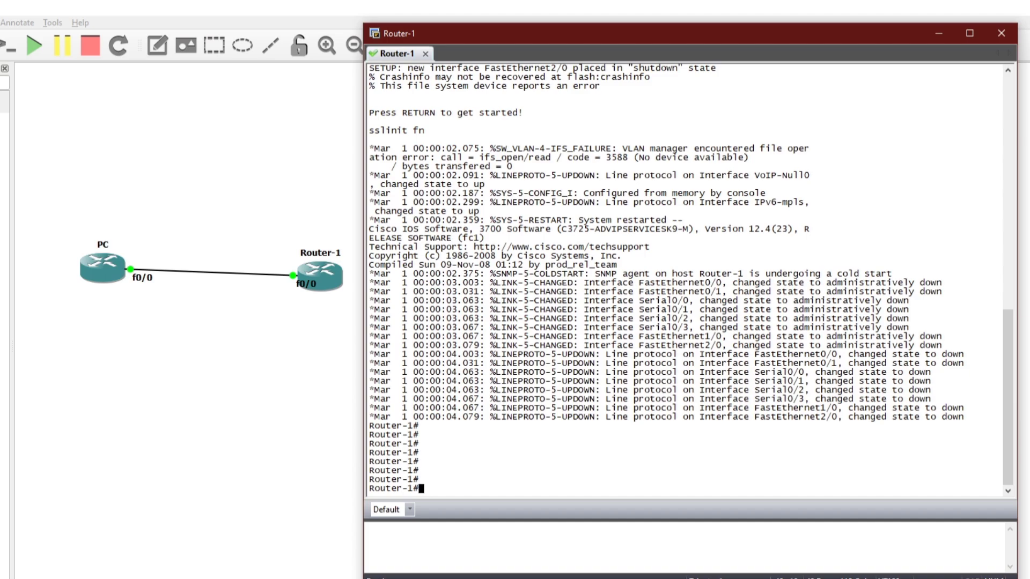
- Run sho run and page through Router-1's full running configuration
{"action": "type", "text": "sho run"}
{"action": "key", "text": "Return"}
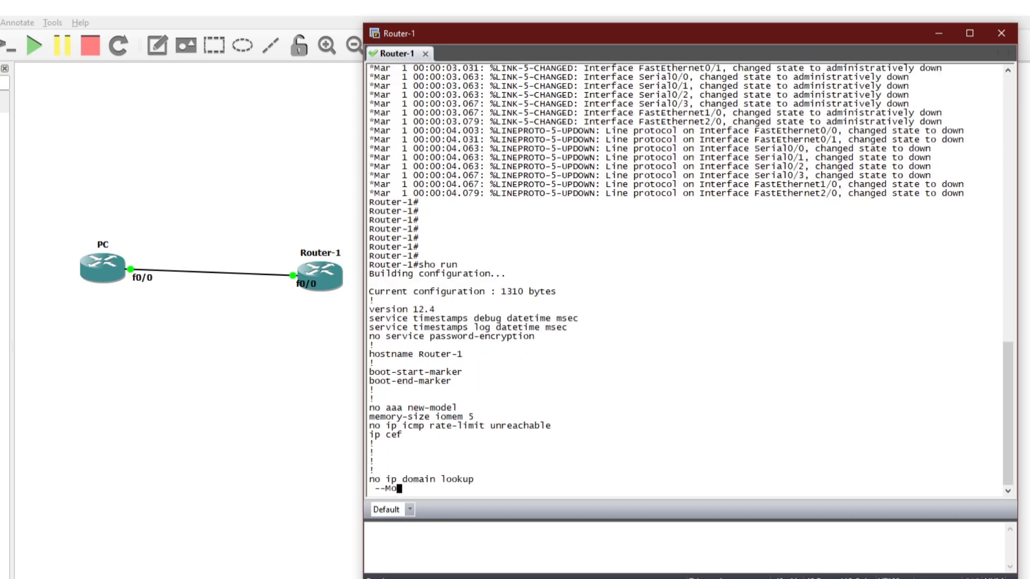
{"action": "key", "text": "space"}
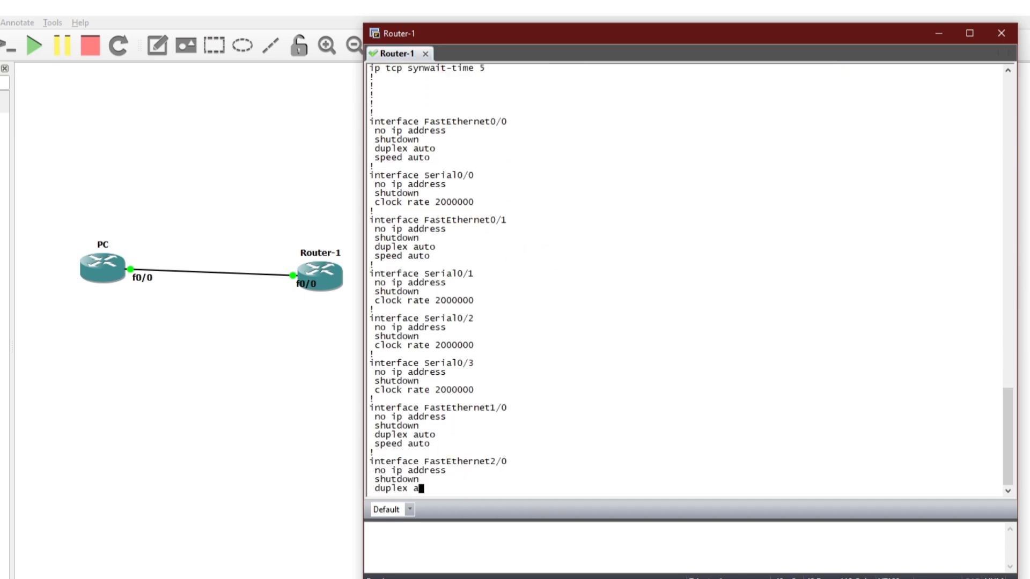
{"action": "key", "text": "space"}
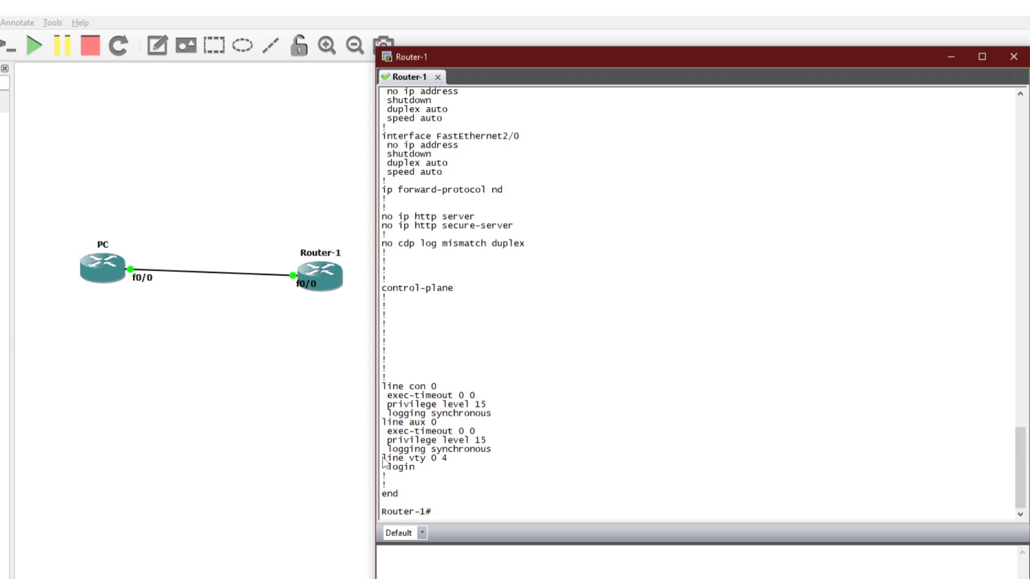
- Highlight the line vty 0 4 entry and its login setting in the output
{"action": "left_click_drag", "start_coordinate": [384, 458], "coordinate": [449, 459]}
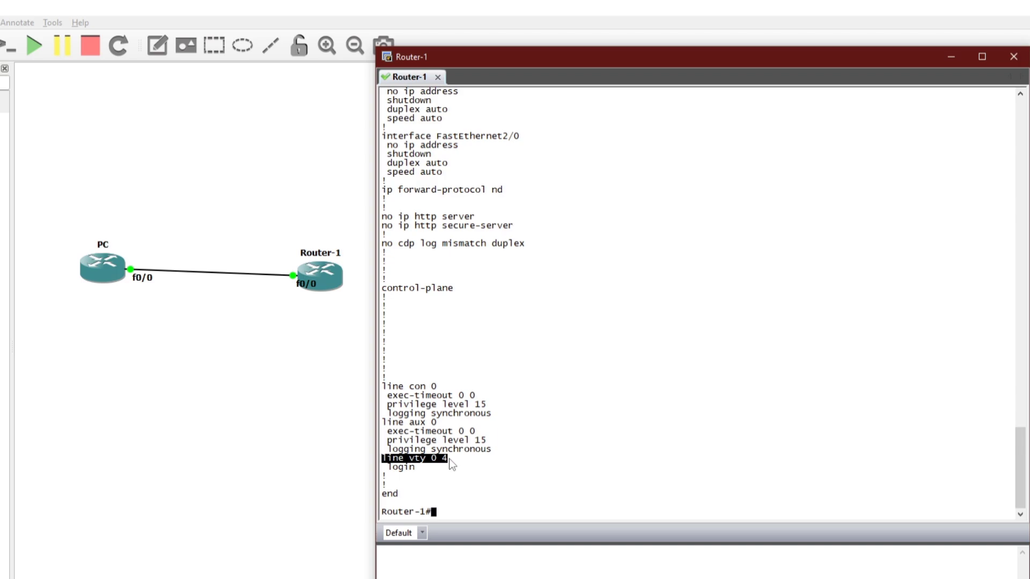
{"action": "left_click", "coordinate": [408, 470]}
{"action": "left_click_drag", "start_coordinate": [382, 459], "coordinate": [446, 472]}
{"action": "left_click", "coordinate": [455, 475]}
{"action": "left_click", "coordinate": [446, 472]}
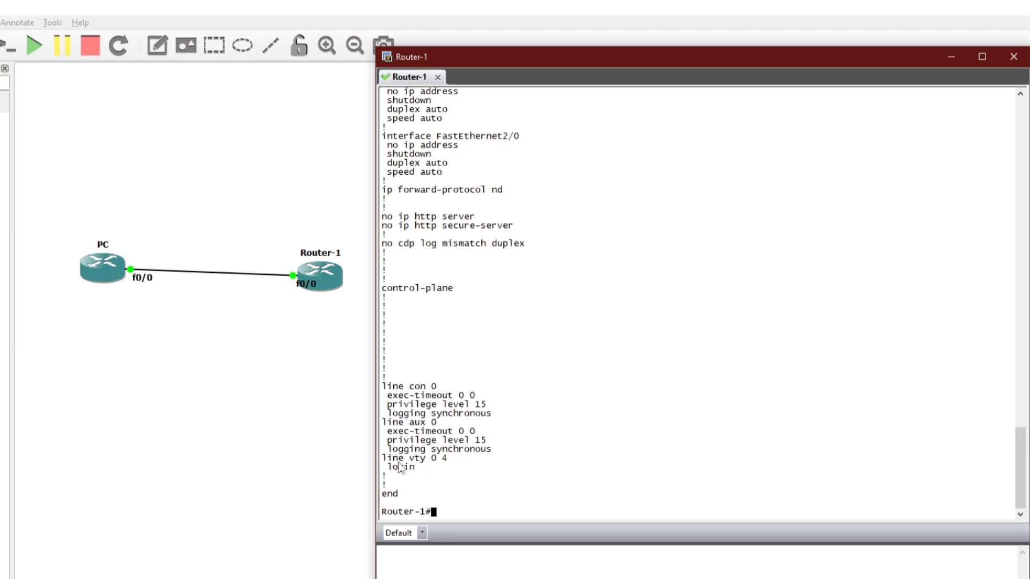
{"action": "left_click_drag", "start_coordinate": [409, 459], "coordinate": [427, 459]}
{"action": "left_click", "coordinate": [426, 465]}
{"action": "left_click_drag", "start_coordinate": [432, 459], "coordinate": [449, 460]}
{"action": "left_click", "coordinate": [431, 462]}
{"action": "left_click_drag", "start_coordinate": [427, 462], "coordinate": [448, 459]}
{"action": "left_click", "coordinate": [449, 461]}
{"action": "left_click_drag", "start_coordinate": [427, 459], "coordinate": [449, 459]}
{"action": "left_click", "coordinate": [396, 463]}
{"action": "left_click_drag", "start_coordinate": [383, 459], "coordinate": [452, 461]}
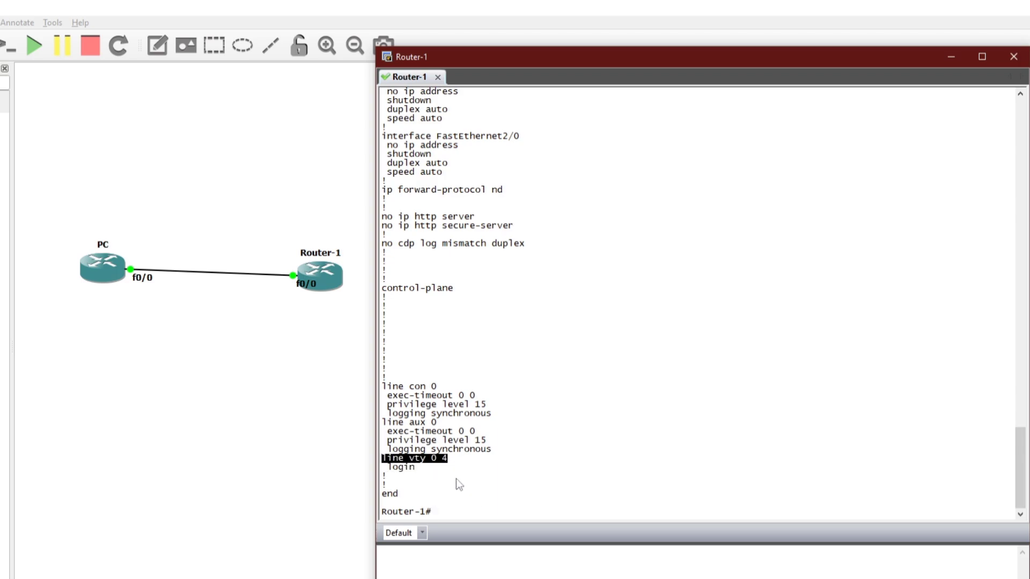
{"action": "left_click", "coordinate": [456, 479]}
- Enter global configuration mode on Router-1 with conf t
{"action": "type", "text": "con"}
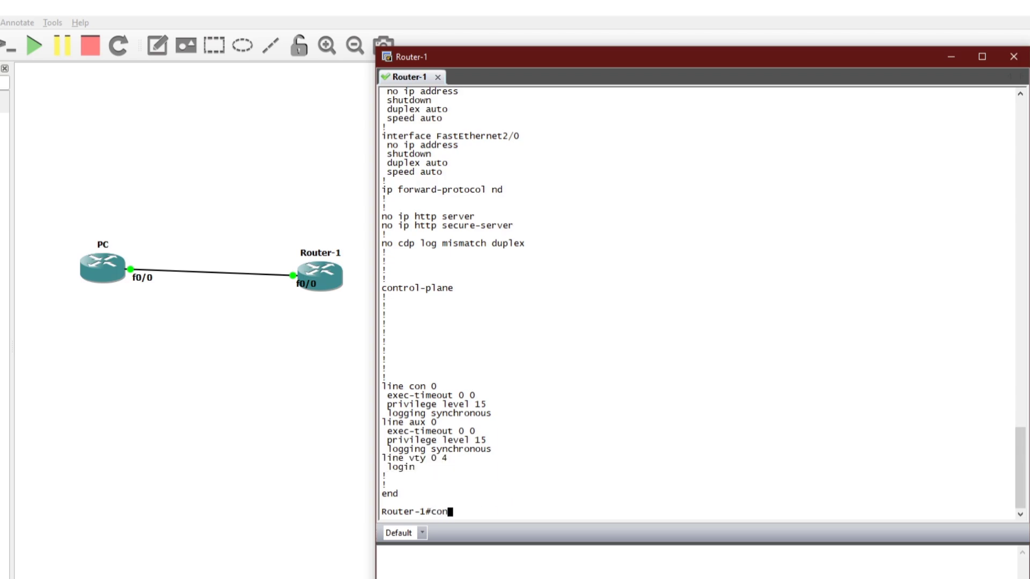
{"action": "type", "text": "ft"}
{"action": "key", "text": "BackSpace"}
{"action": "key", "text": "BackSpace"}
{"action": "key", "text": "BackSpace"}
{"action": "key", "text": "BackSpace"}
{"action": "key", "text": "BackSpace"}
{"action": "type", "text": "conf 1"}
{"action": "key", "text": "Return"}
{"action": "key", "text": "Return"}
{"action": "type", "text": "conf t"}
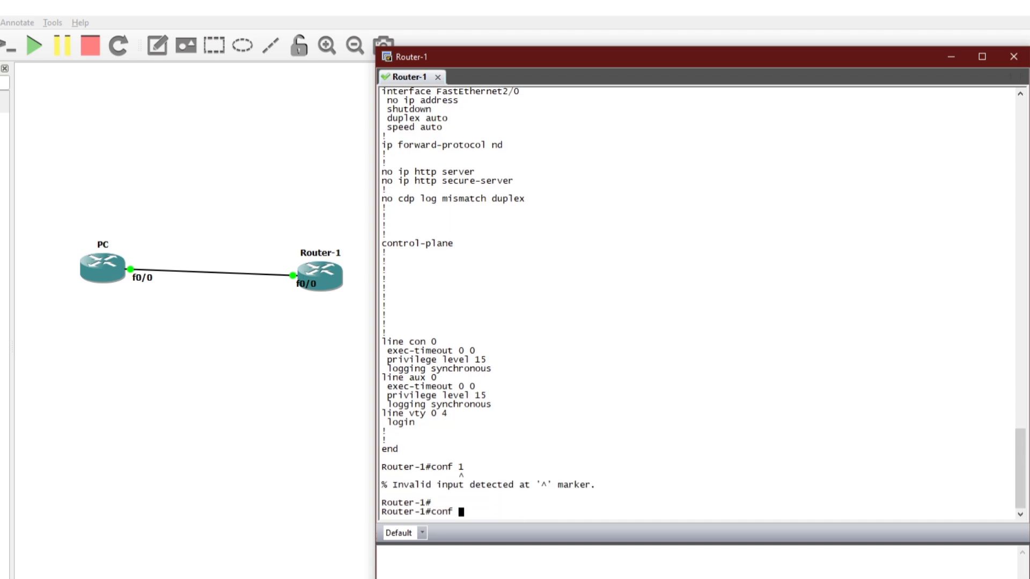
{"action": "key", "text": "Return"}
{"action": "key", "text": "Return"}
{"action": "key", "text": "Return"}
- Enter interface configuration for FastEthernet0/0
{"action": "type", "text": "ip ad"}
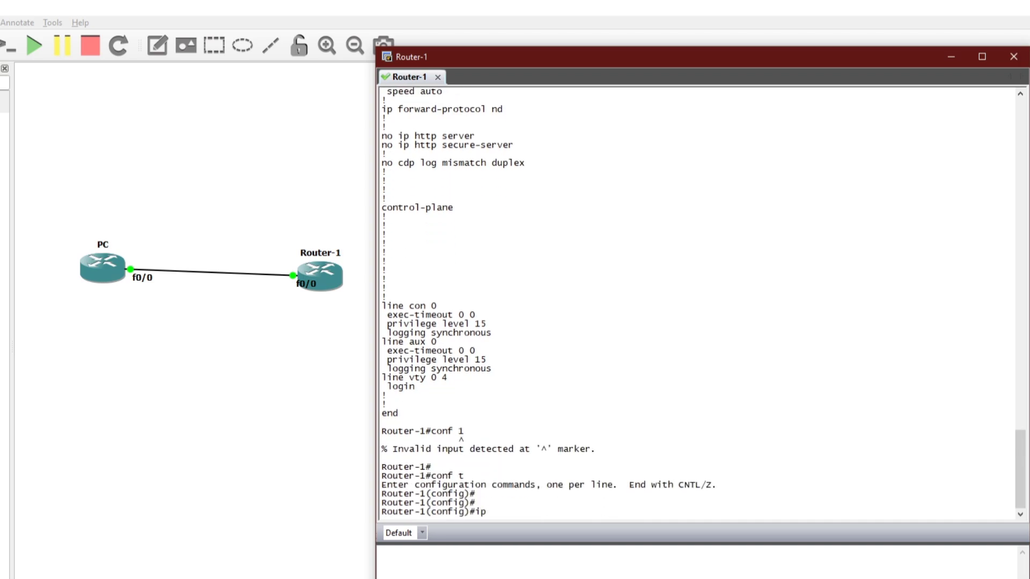
{"action": "key", "text": "BackSpace"}
{"action": "key", "text": "BackSpace"}
{"action": "key", "text": "BackSpace"}
{"action": "key", "text": "BackSpace"}
{"action": "key", "text": "BackSpace"}
{"action": "type", "text": "int"}
{"action": "key", "text": "Tab"}
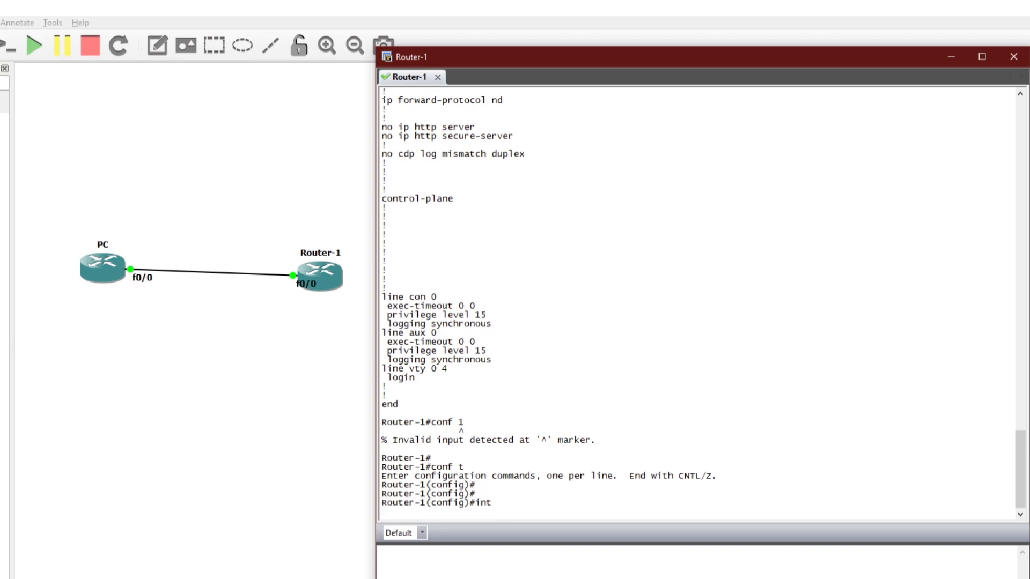
{"action": "type", "text": "face fa"}
{"action": "key", "text": "Tab"}
{"action": "type", "text": "0/0"}
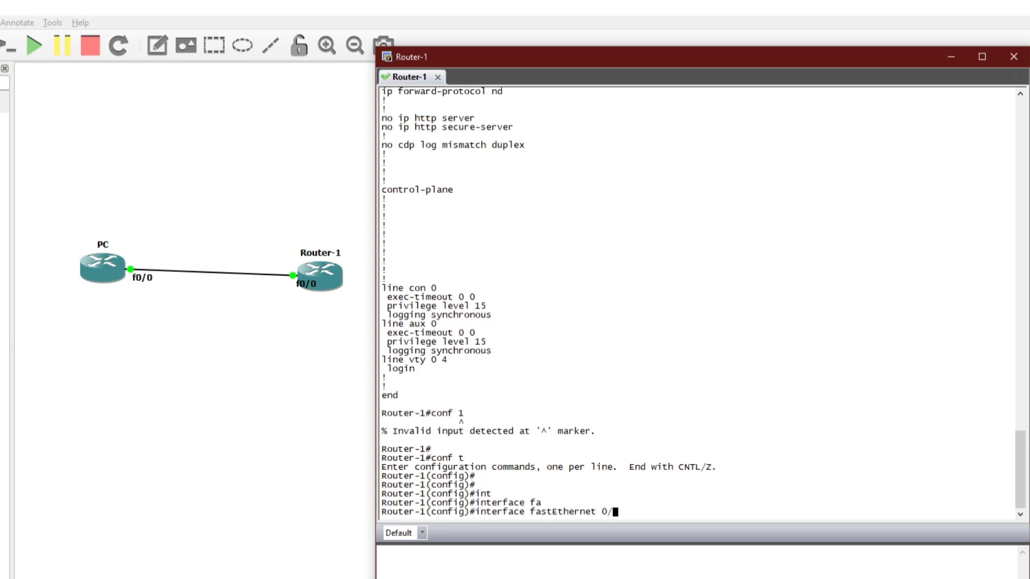
{"action": "key", "text": "Return"}
- Address FastEthernet0/0 as 10.0.0.10 255.255.255.0, enable it, and run do sho run
{"action": "type", "text": "ip add"}
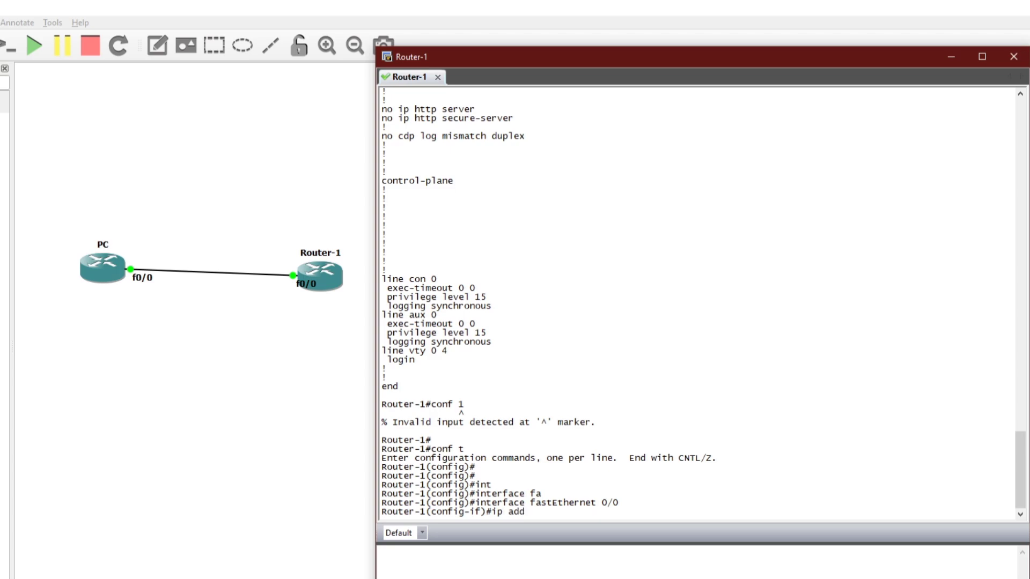
{"action": "key", "text": "Tab"}
{"action": "type", "text": "10.0."}
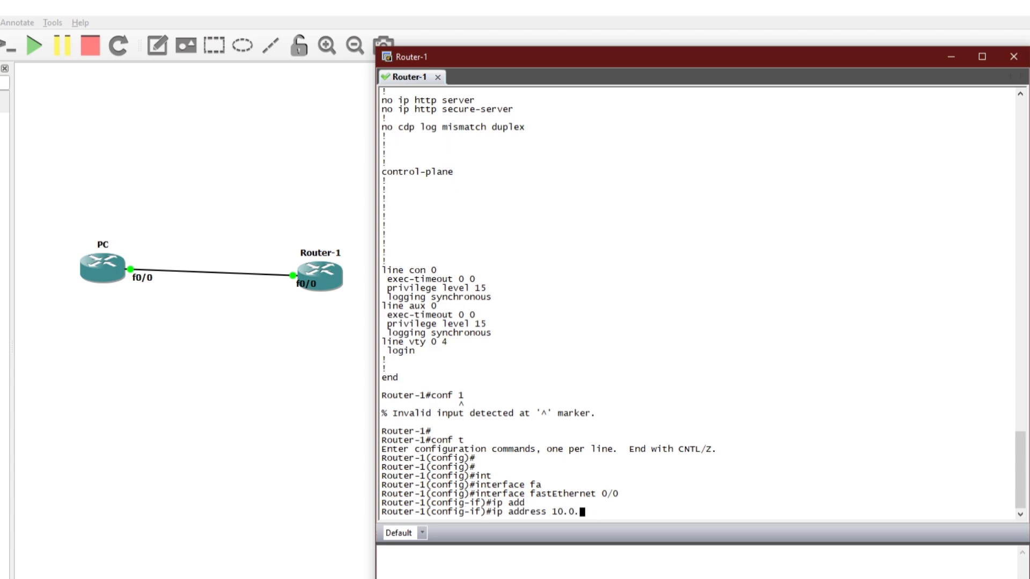
{"action": "type", "text": "0.10 255.255.2"}
{"action": "type", "text": "55.2"}
{"action": "key", "text": "Return"}
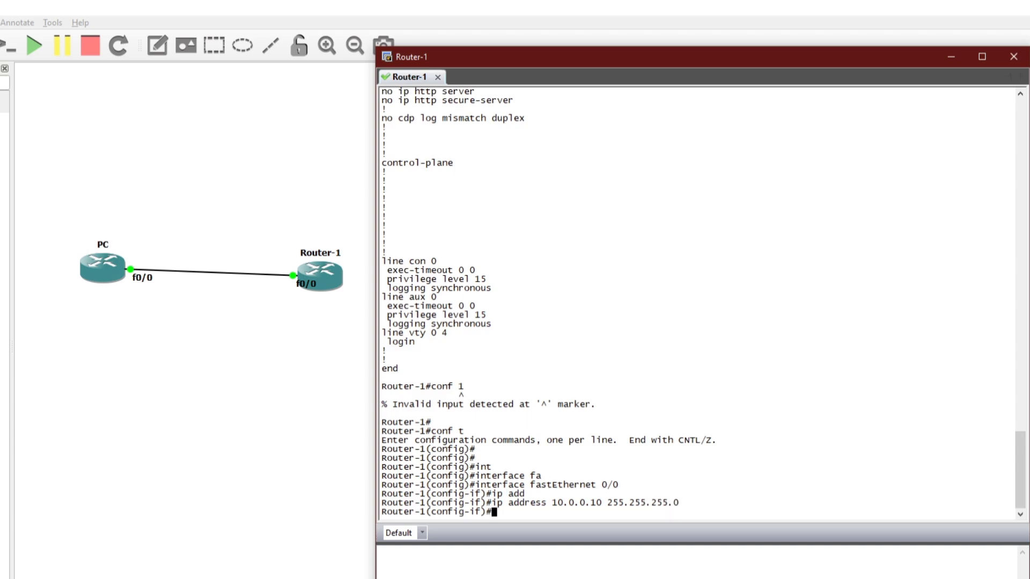
{"action": "type", "text": "no shu"}
{"action": "key", "text": "Tab"}
{"action": "key", "text": "Return"}
{"action": "key", "text": "Return"}
{"action": "key", "text": "Return"}
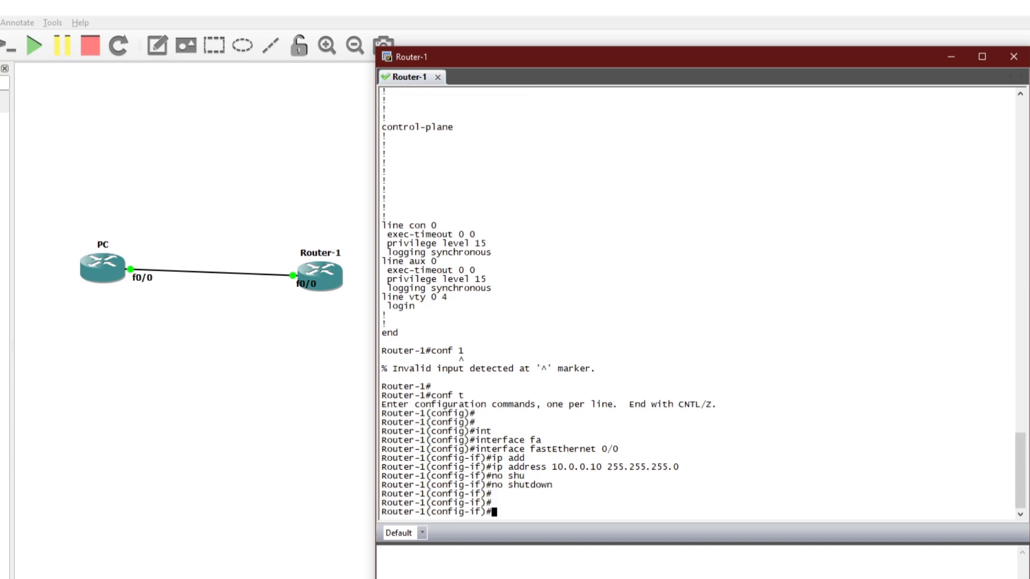
{"action": "type", "text": "do sh"}
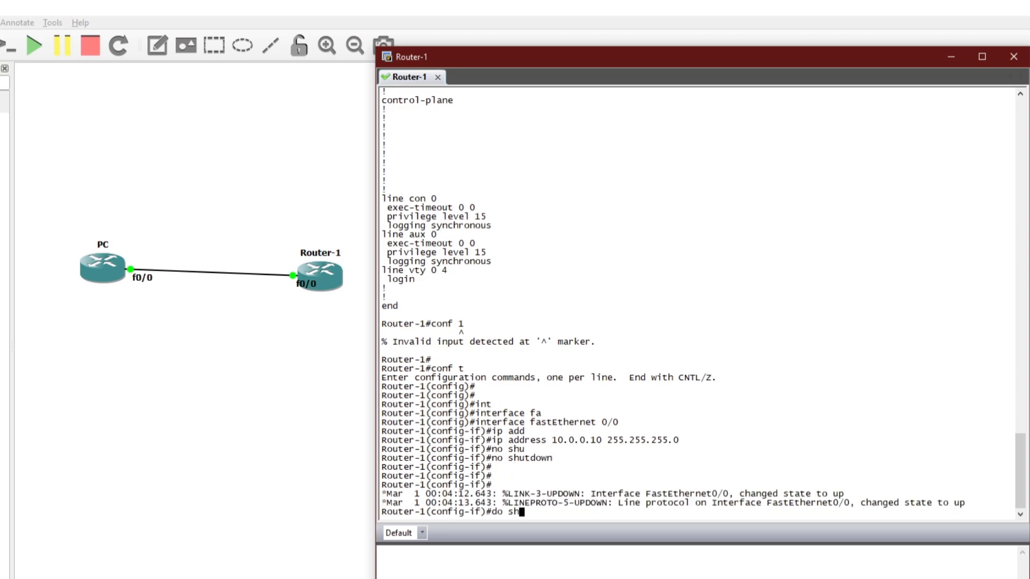
{"action": "type", "text": "o run"}
{"action": "key", "text": "Return"}
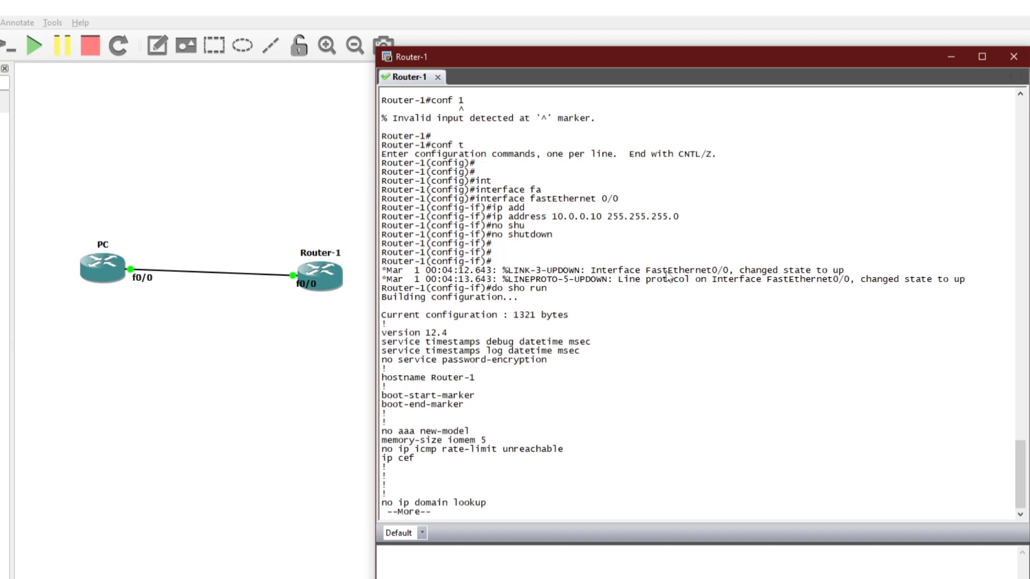
- Highlight the FastEthernet0/0 link-up messages and page through the configuration
{"action": "left_click_drag", "start_coordinate": [604, 268], "coordinate": [855, 267]}
{"action": "left_click", "coordinate": [634, 282]}
{"action": "left_click_drag", "start_coordinate": [616, 281], "coordinate": [967, 281]}
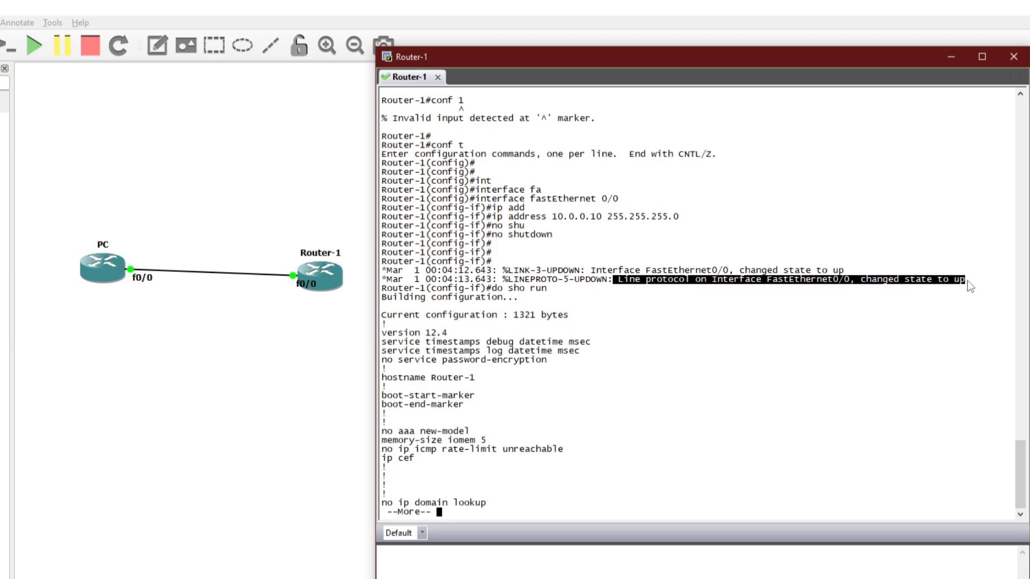
{"action": "left_click", "coordinate": [623, 378]}
{"action": "key", "text": "space"}
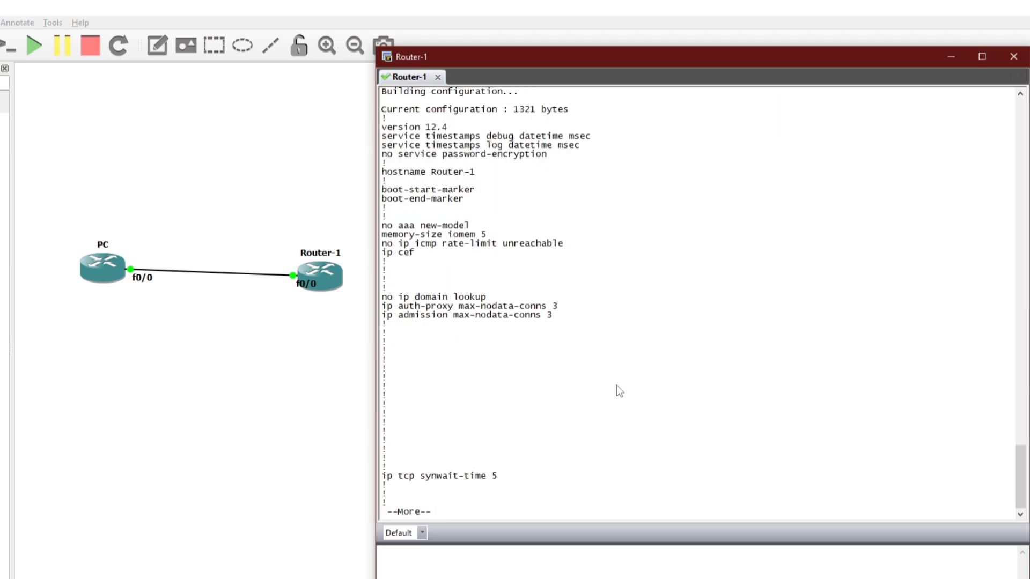
{"action": "key", "text": "space"}
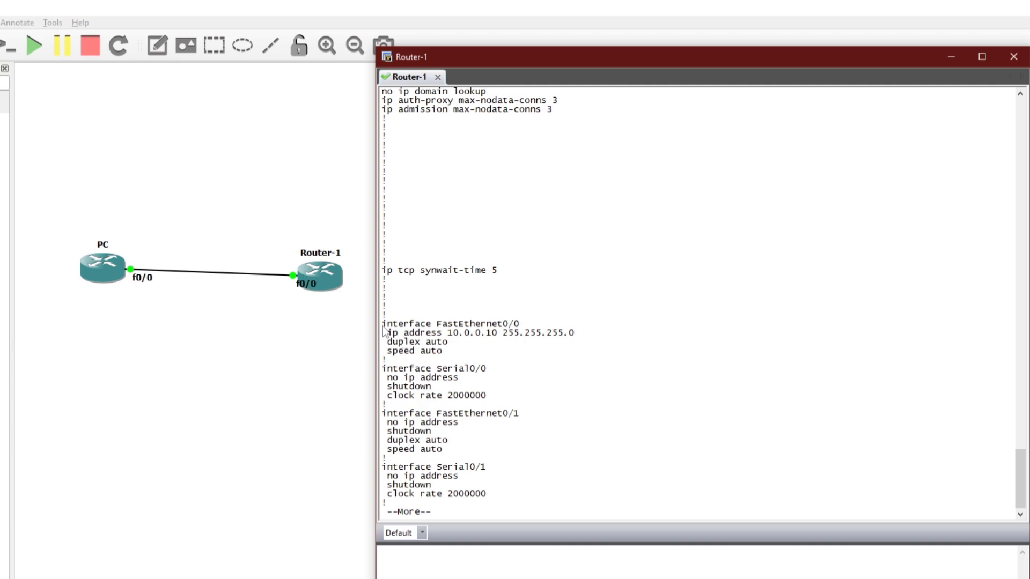
- Select the FastEthernet0/0 block with 10.0.0.10 255.255.255.0 and paste it into the config-if prompt
{"action": "left_click_drag", "start_coordinate": [389, 332], "coordinate": [577, 338]}
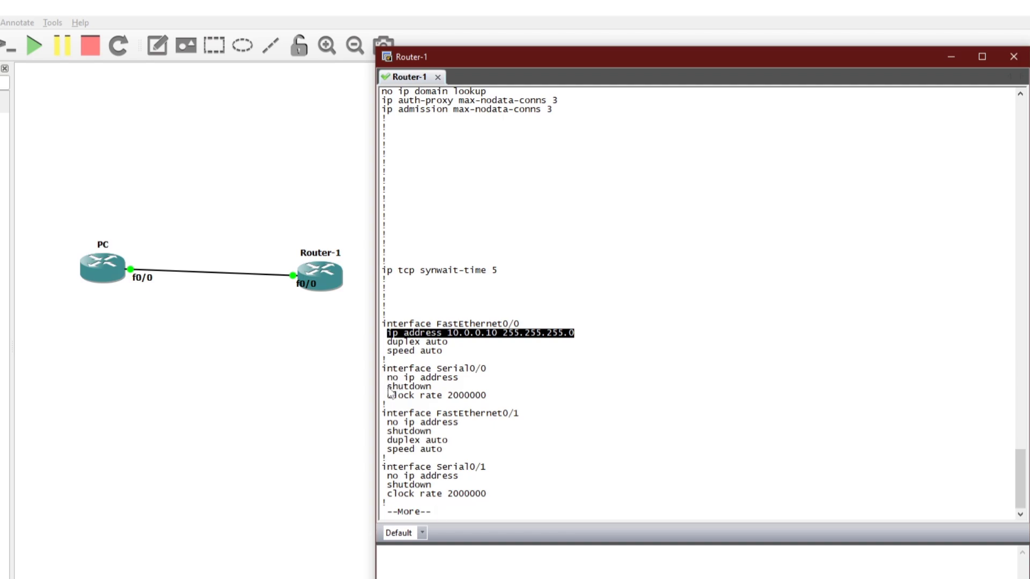
{"action": "left_click_drag", "start_coordinate": [389, 386], "coordinate": [431, 387]}
{"action": "mouse_move", "coordinate": [389, 341]}
{"action": "left_mouse_down"}
{"action": "mouse_move", "coordinate": [449, 345]}
{"action": "mouse_move", "coordinate": [386, 336]}
{"action": "mouse_move", "coordinate": [382, 324]}
{"action": "left_mouse_up"}
{"action": "key", "text": "ctrl+c"}
{"action": "left_click", "coordinate": [448, 350]}
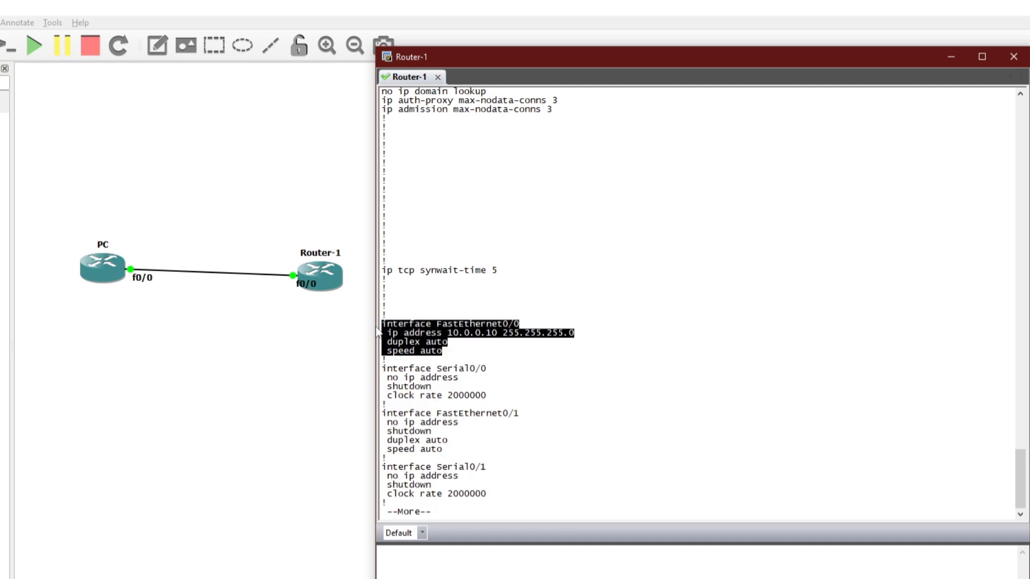
{"action": "right_click", "coordinate": [453, 390]}
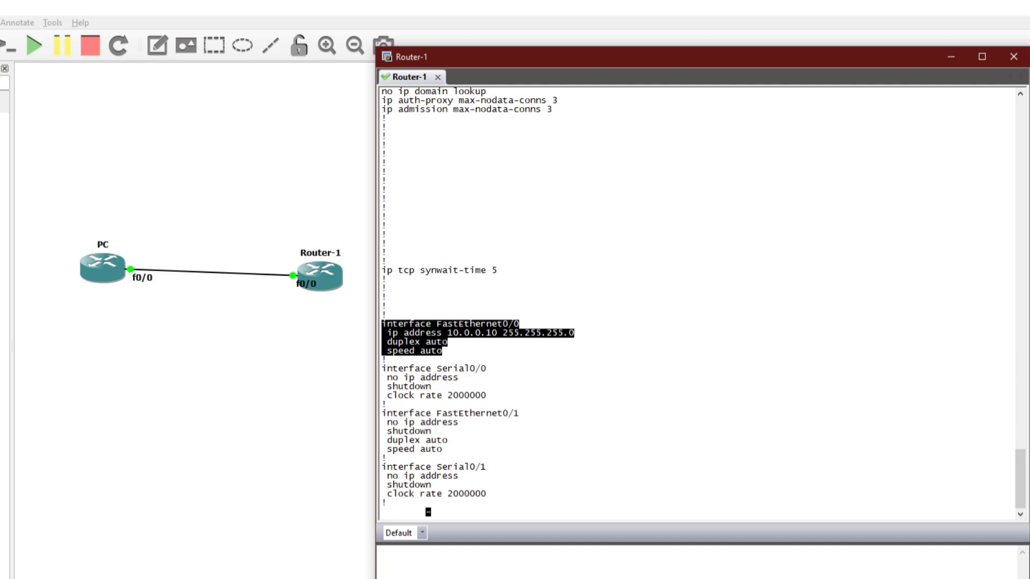
- Open the PC's console and enter FastEthernet0/0 interface configuration
{"action": "double_click", "coordinate": [108, 267]}
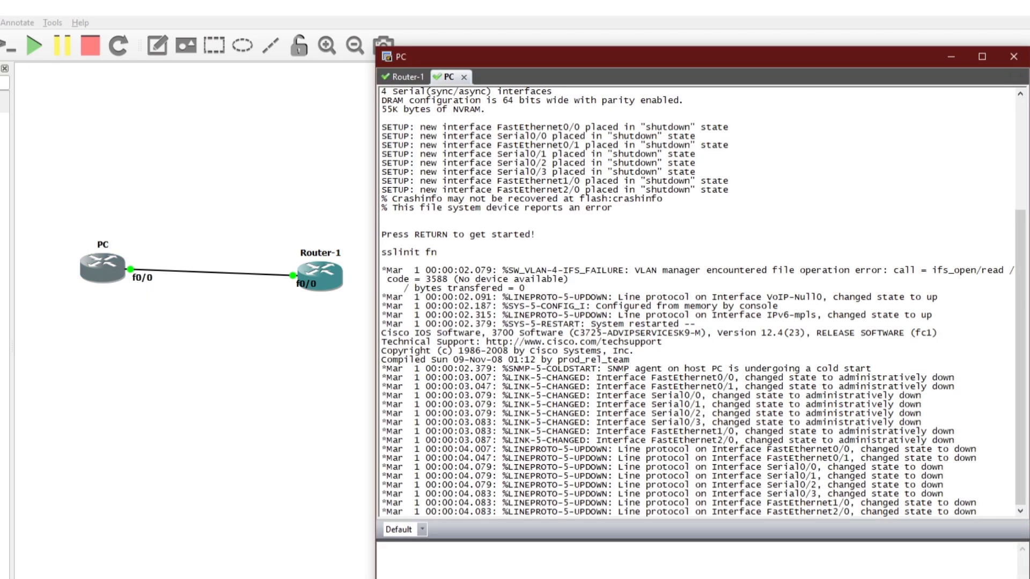
{"action": "key", "text": "Return"}
{"action": "key", "text": "Return"}
{"action": "key", "text": "Return"}
{"action": "key", "text": "Return"}
{"action": "key", "text": "Return"}
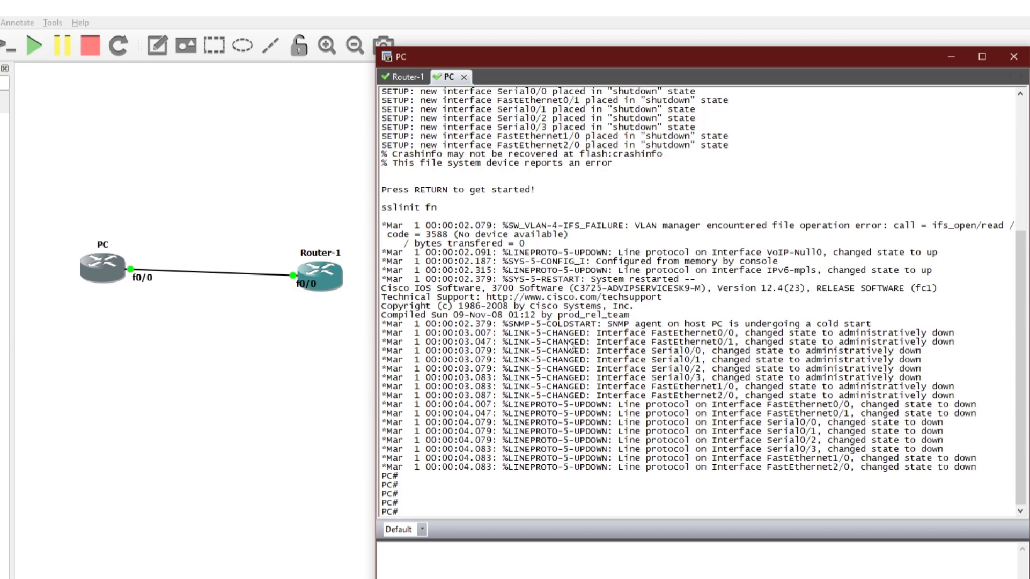
{"action": "type", "text": "conf t"}
{"action": "key", "text": "Return"}
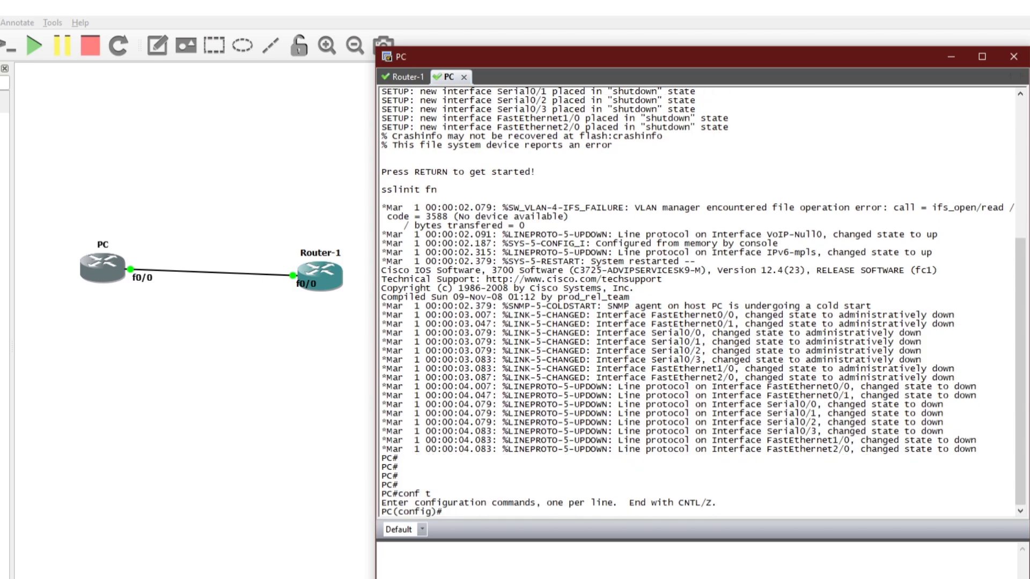
{"action": "type", "text": "int"}
{"action": "key", "text": "Tab"}
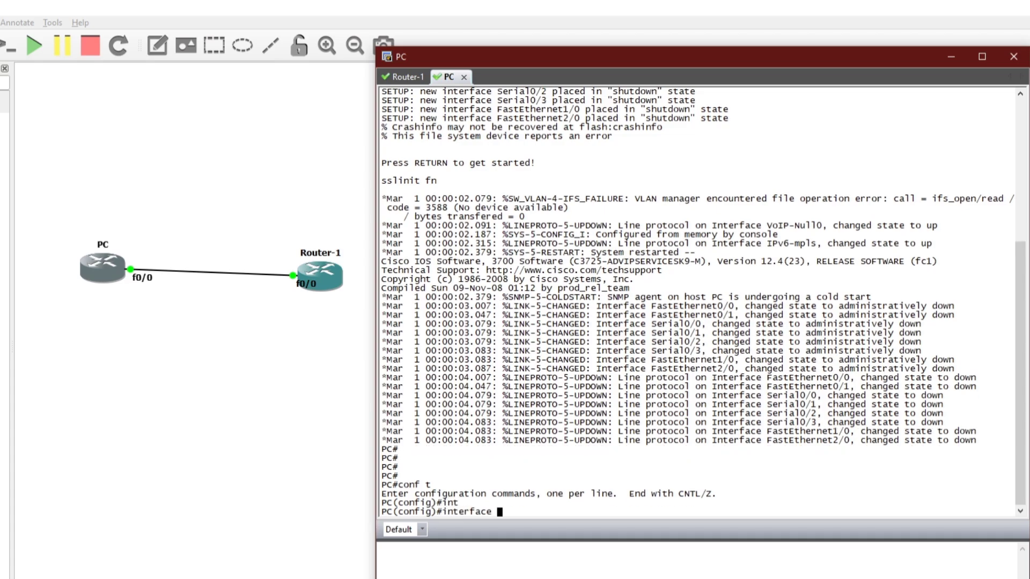
{"action": "type", "text": "fa"}
{"action": "key", "text": "Tab"}
{"action": "type", "text": "0/0"}
{"action": "key", "text": "Return"}
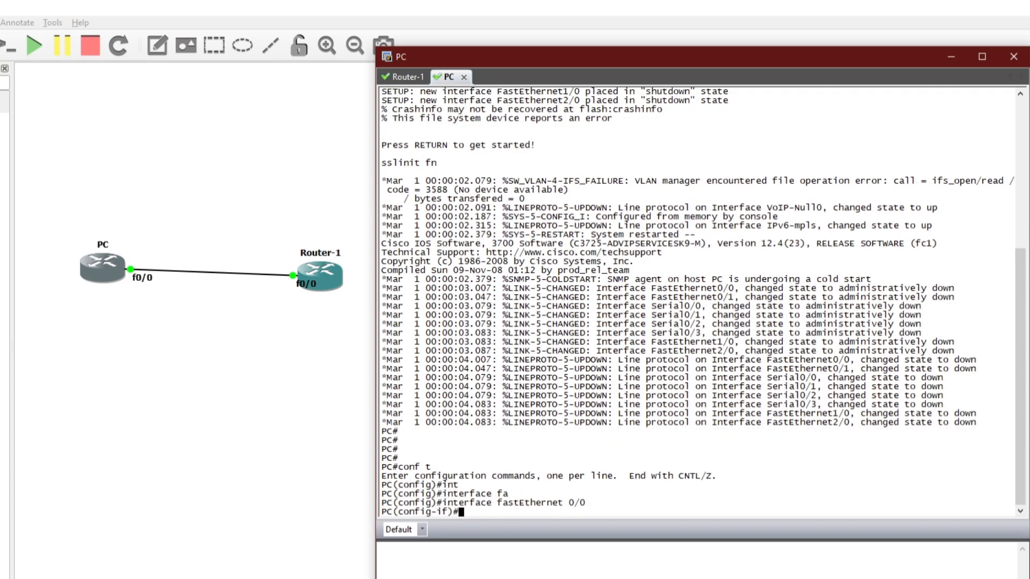
- Assign 10.0.0.20 255.255.255.0, enable it with no shut, and exit the interface
{"action": "type", "text": "ip add"}
{"action": "key", "text": "Tab"}
{"action": "type", "text": "10.0.0."}
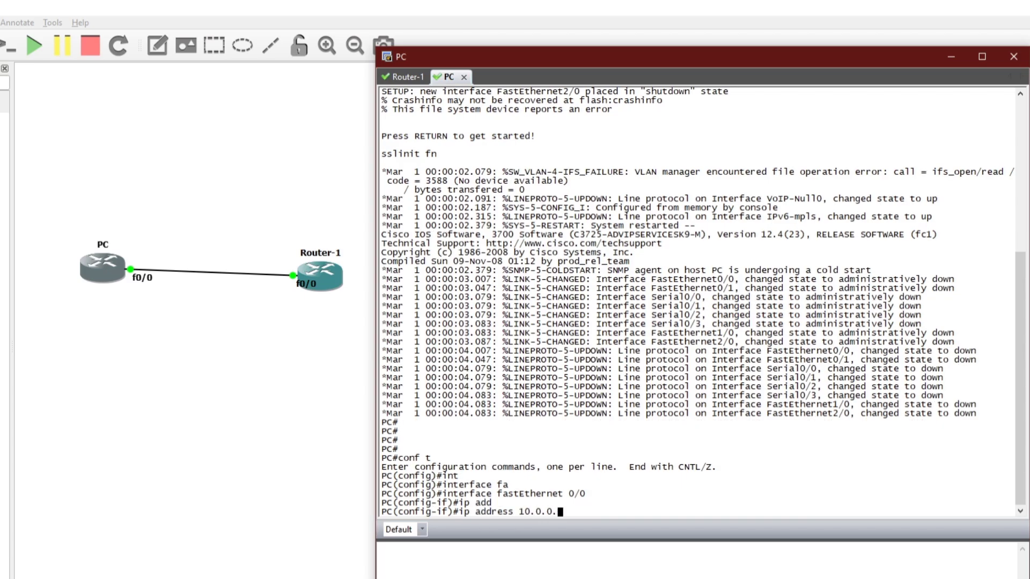
{"action": "type", "text": "20 255.255.255.0"}
{"action": "key", "text": "Return"}
{"action": "type", "text": "no"}
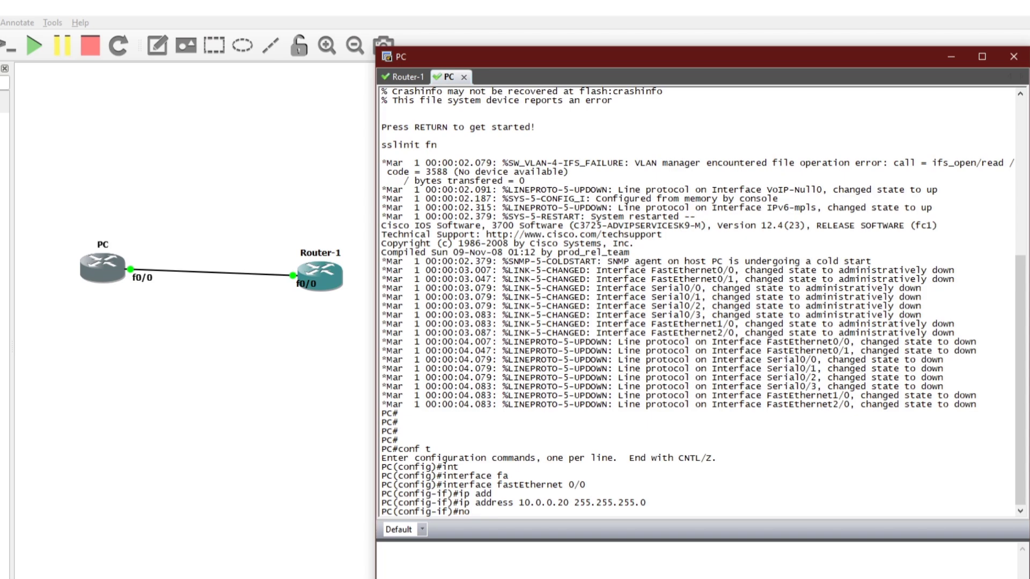
{"action": "type", "text": " shut"}
{"action": "key", "text": "Return"}
{"action": "key", "text": "Return"}
{"action": "key", "text": "Return"}
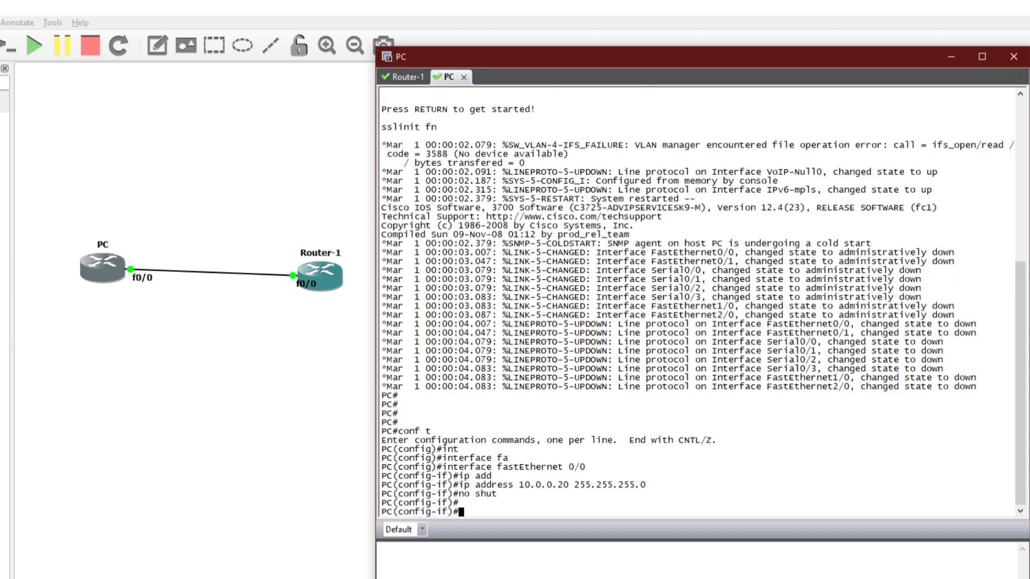
{"action": "type", "text": "exit"}
{"action": "key", "text": "Return"}
- Return to the PC# prompt and ping 10.0.0.10, checking the reply patterns
{"action": "type", "text": "exit"}
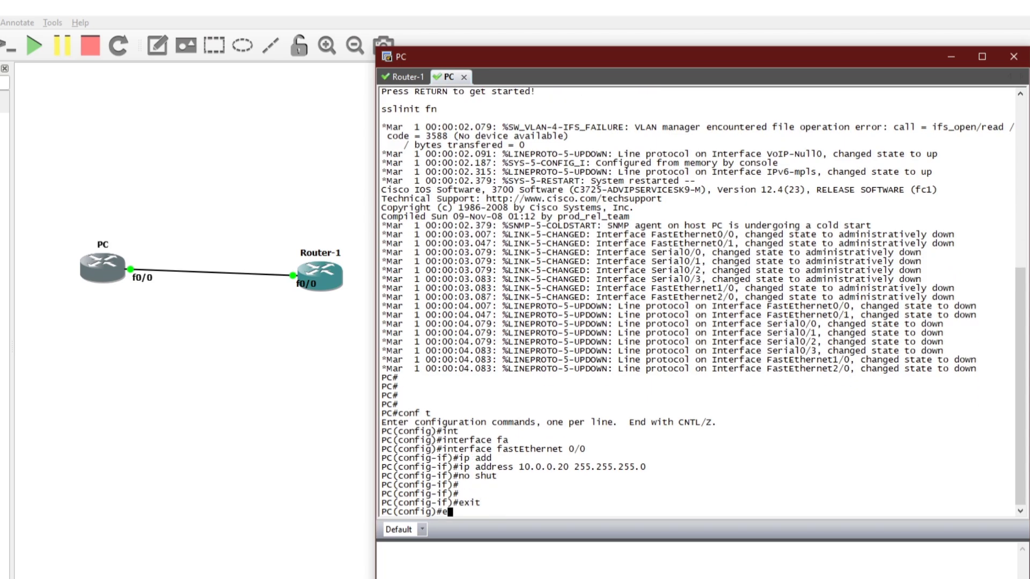
{"action": "key", "text": "Return"}
{"action": "key", "text": "Return"}
{"action": "key", "text": "Return"}
{"action": "key", "text": "Return"}
{"action": "type", "text": "pi"}
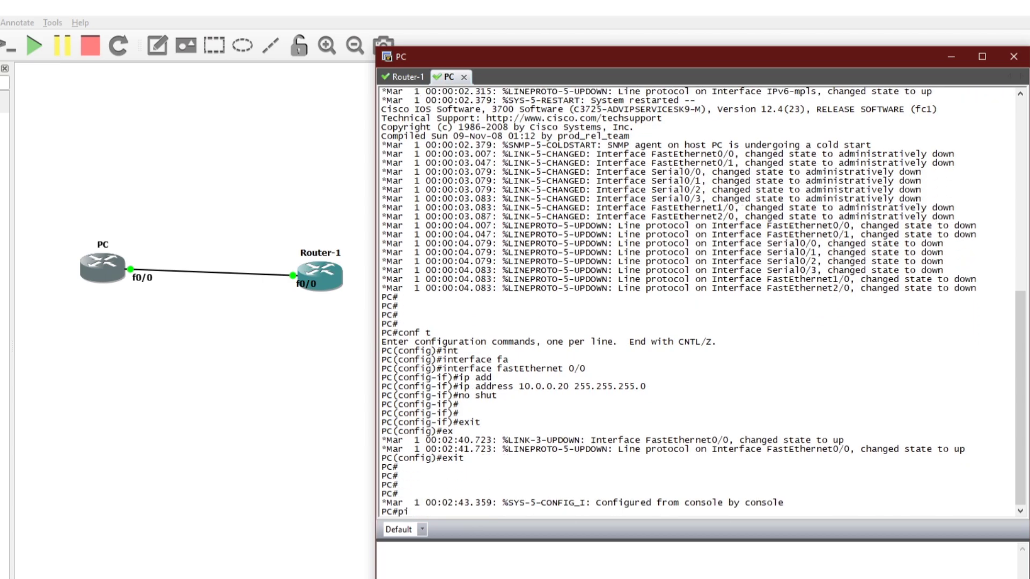
{"action": "type", "text": "ng 10.0.0.10"}
{"action": "key", "text": "Return"}
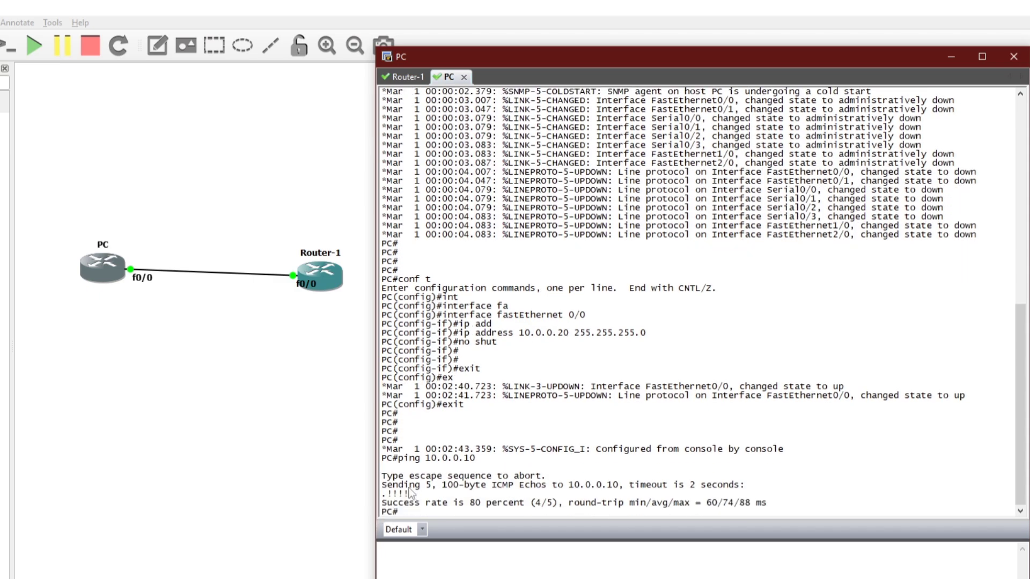
{"action": "left_click_drag", "start_coordinate": [410, 495], "coordinate": [387, 494]}
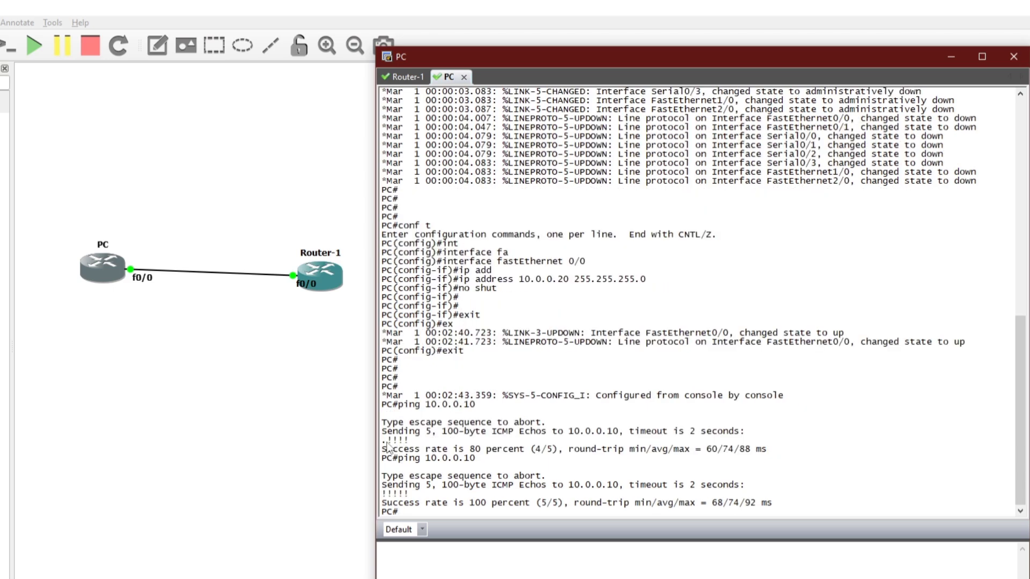
{"action": "left_click_drag", "start_coordinate": [382, 440], "coordinate": [406, 443]}
{"action": "key", "text": "Return"}
{"action": "key", "text": "Return"}
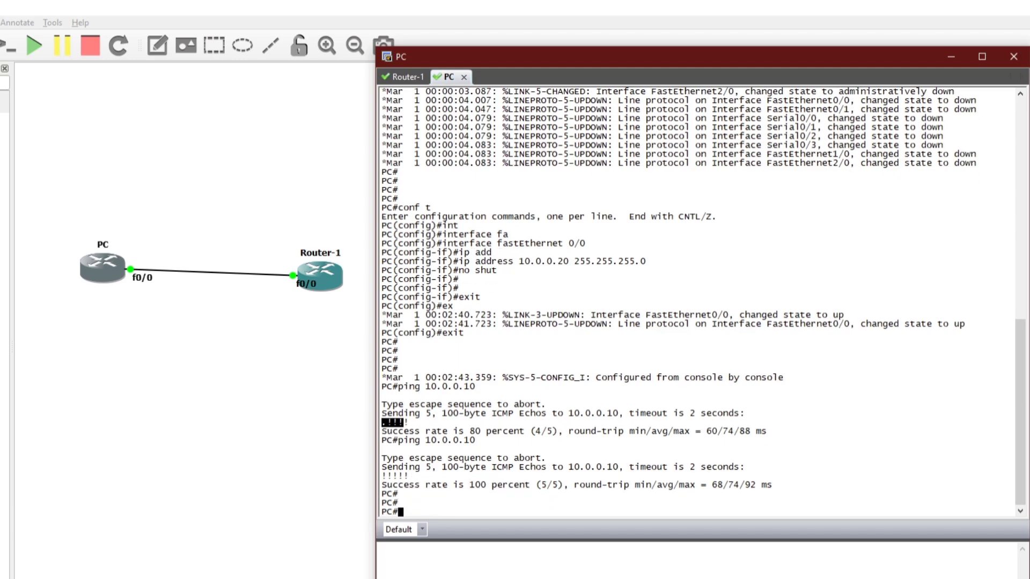
- Check the login setting under line vty 0 4 in Router-1's console
{"action": "left_click", "coordinate": [409, 77]}
{"action": "scroll", "coordinate": [478, 399], "scroll_direction": "up", "scroll_amount": 20}
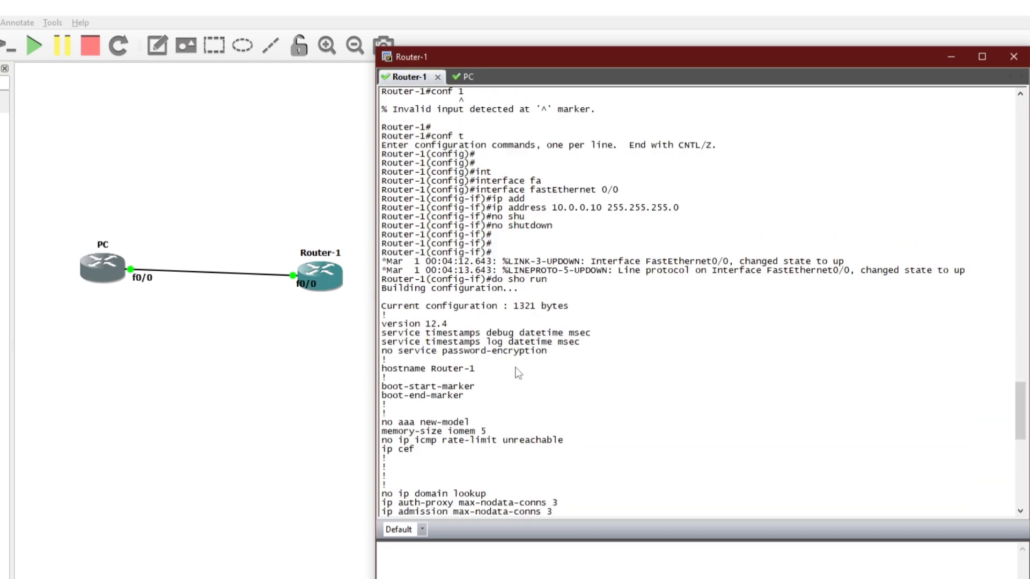
{"action": "left_click_drag", "start_coordinate": [382, 414], "coordinate": [452, 413]}
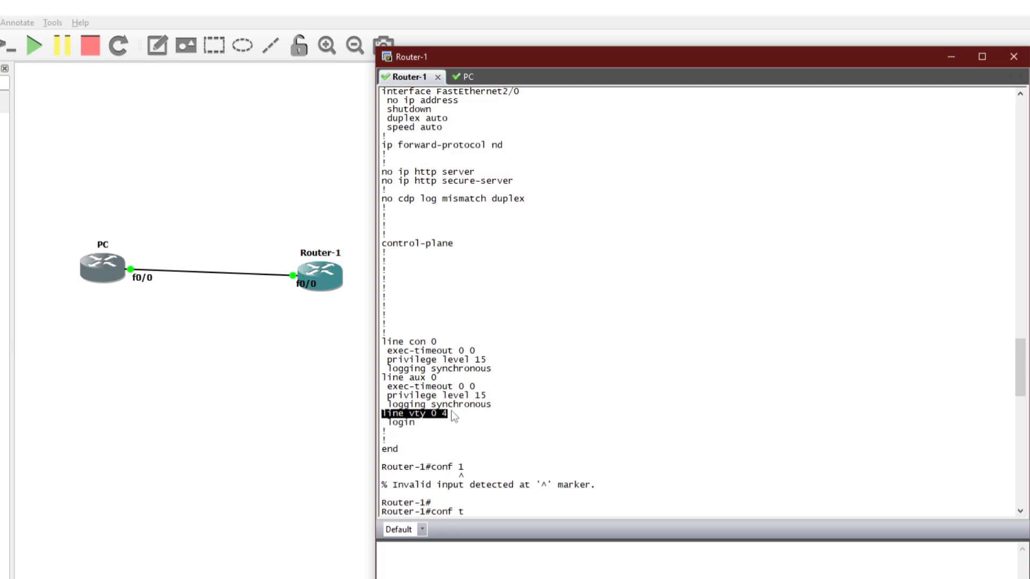
{"action": "left_click", "coordinate": [403, 425]}
{"action": "left_click_drag", "start_coordinate": [387, 422], "coordinate": [411, 424]}
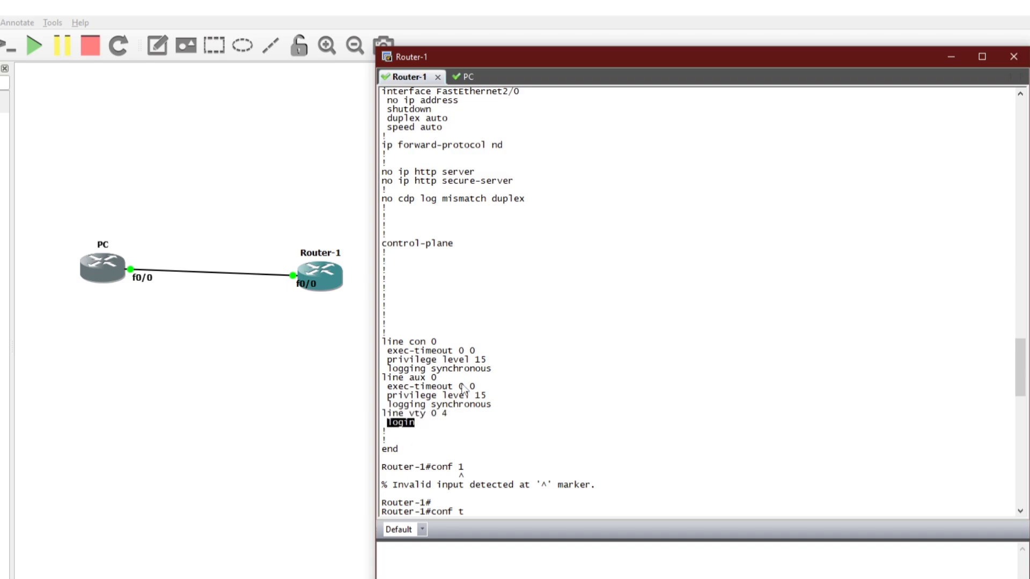
{"action": "left_click", "coordinate": [463, 76]}
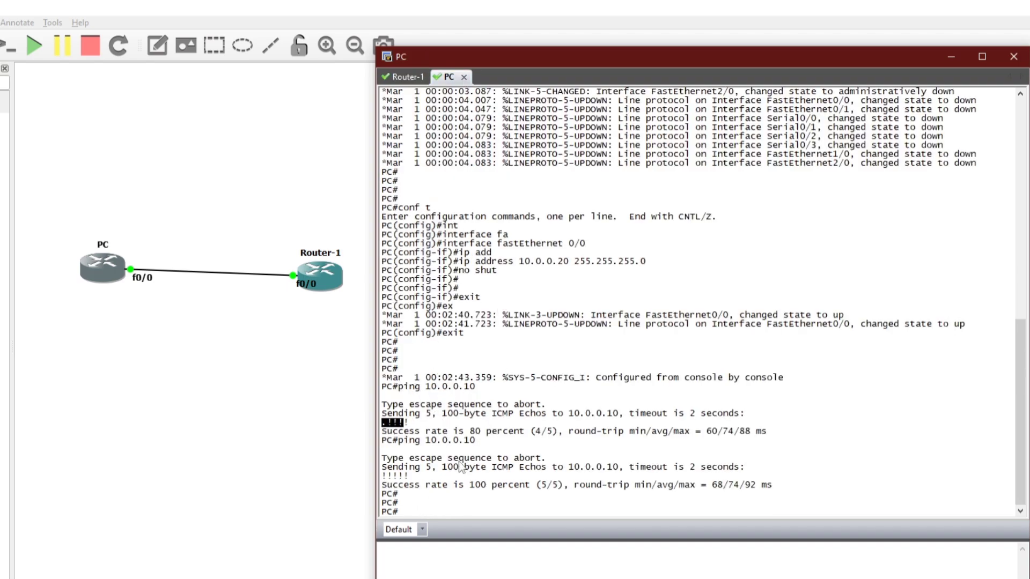
- Telnet from the PC to 10.0.0.10 and note the connection being closed
{"action": "type", "text": "telnet 10.0.0.10"}
{"action": "key", "text": "Return"}
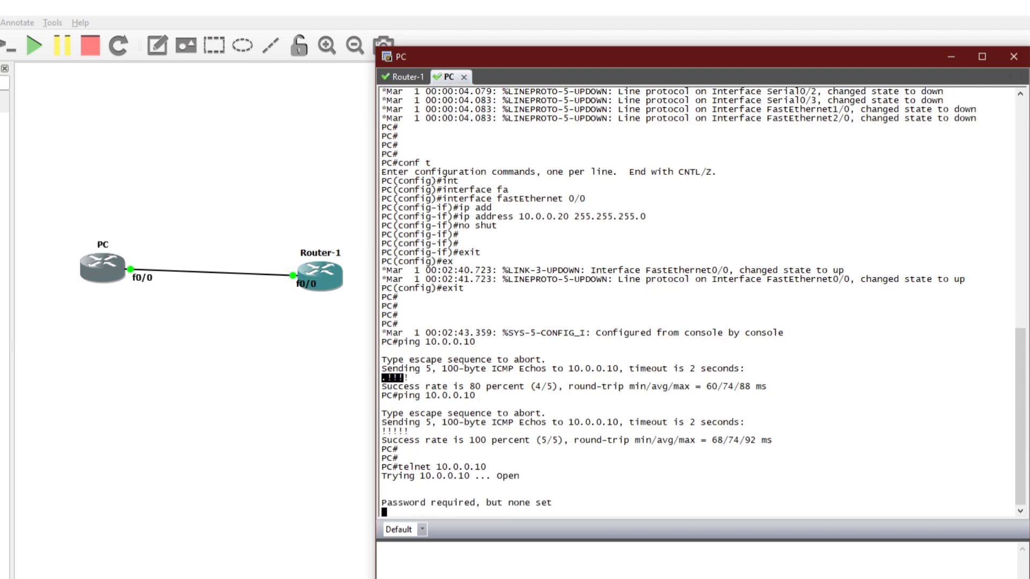
{"action": "left_click_drag", "start_coordinate": [382, 477], "coordinate": [521, 482]}
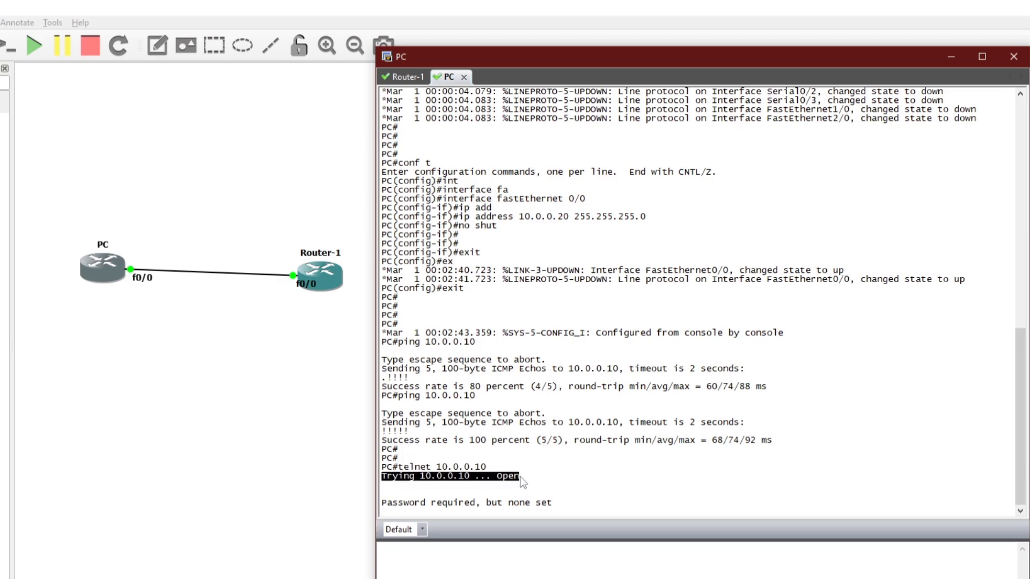
{"action": "left_click_drag", "start_coordinate": [382, 485], "coordinate": [558, 485]}
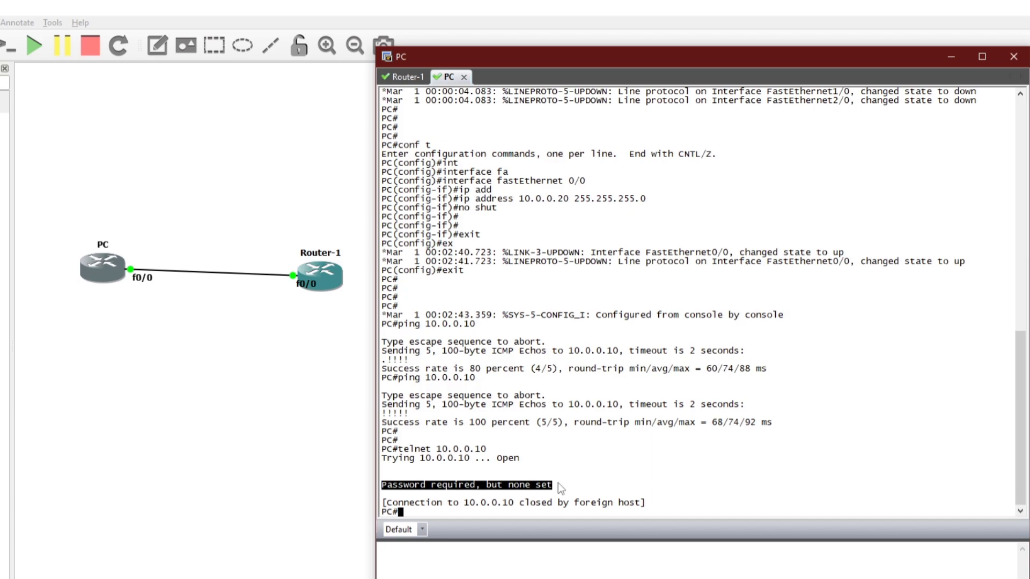
{"action": "left_click_drag", "start_coordinate": [382, 503], "coordinate": [643, 504]}
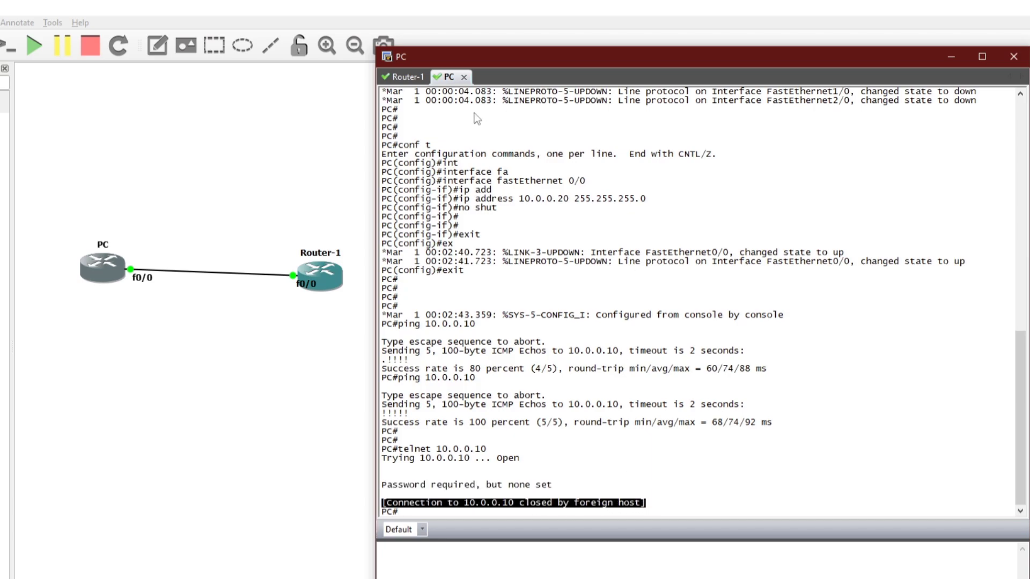
- Inspect line vty 0 4 and its login entry in Router-1's console
{"action": "left_click", "coordinate": [407, 77]}
{"action": "left_click", "coordinate": [472, 421]}
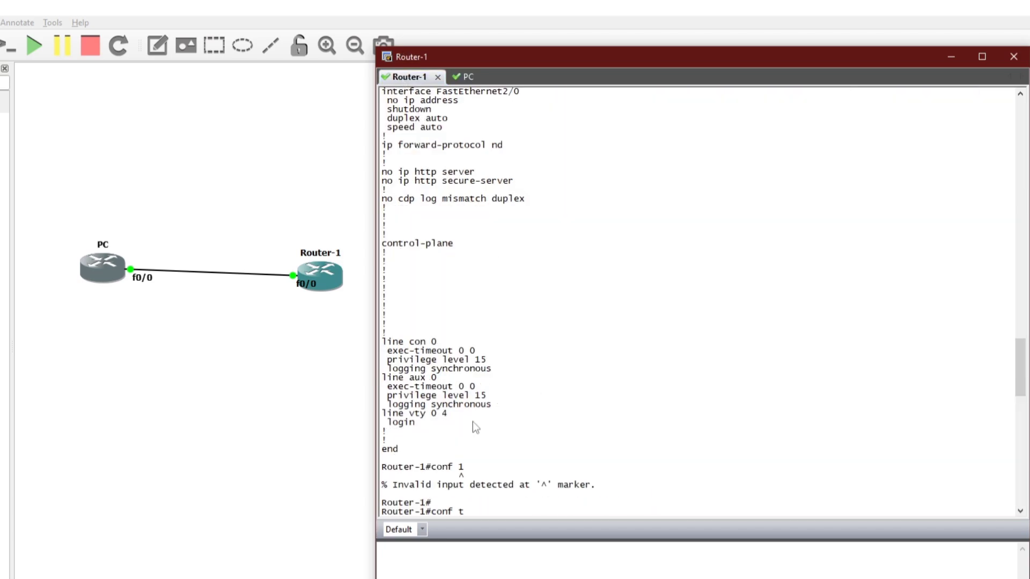
{"action": "left_click_drag", "start_coordinate": [383, 413], "coordinate": [448, 416]}
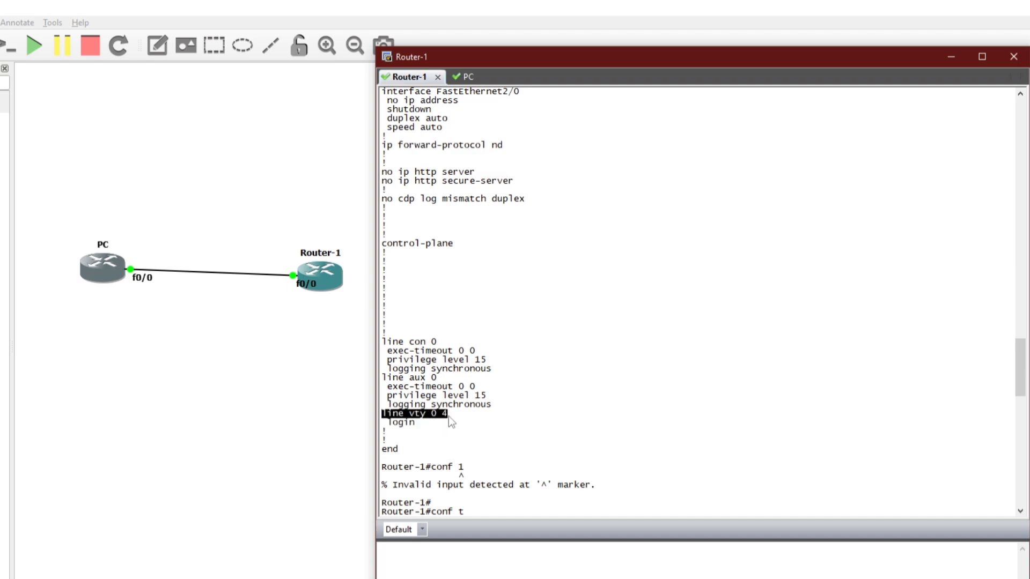
{"action": "left_click", "coordinate": [393, 429]}
{"action": "double_click", "coordinate": [391, 425]}
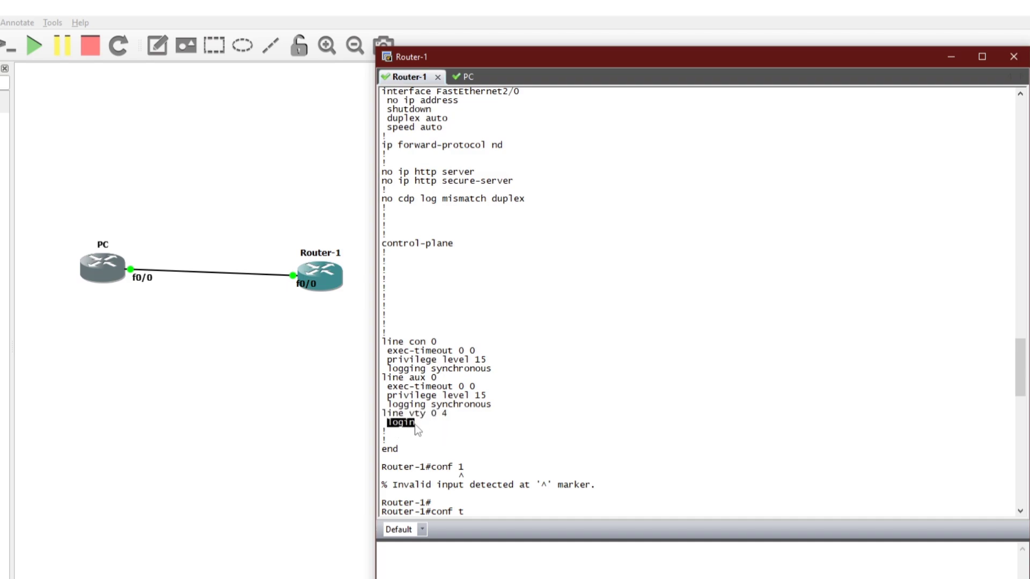
{"action": "left_click", "coordinate": [464, 77]}
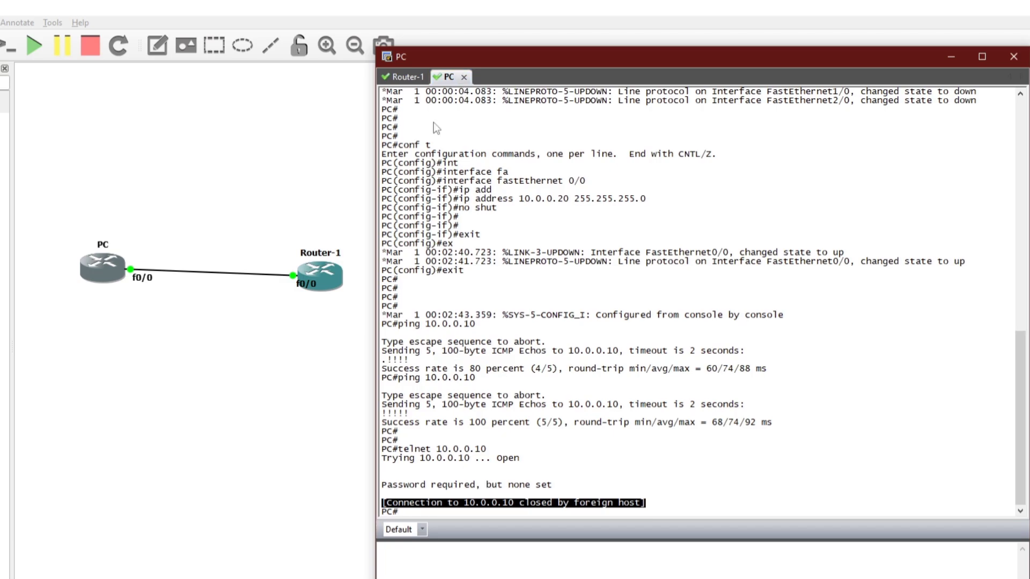
{"action": "left_click", "coordinate": [408, 76]}
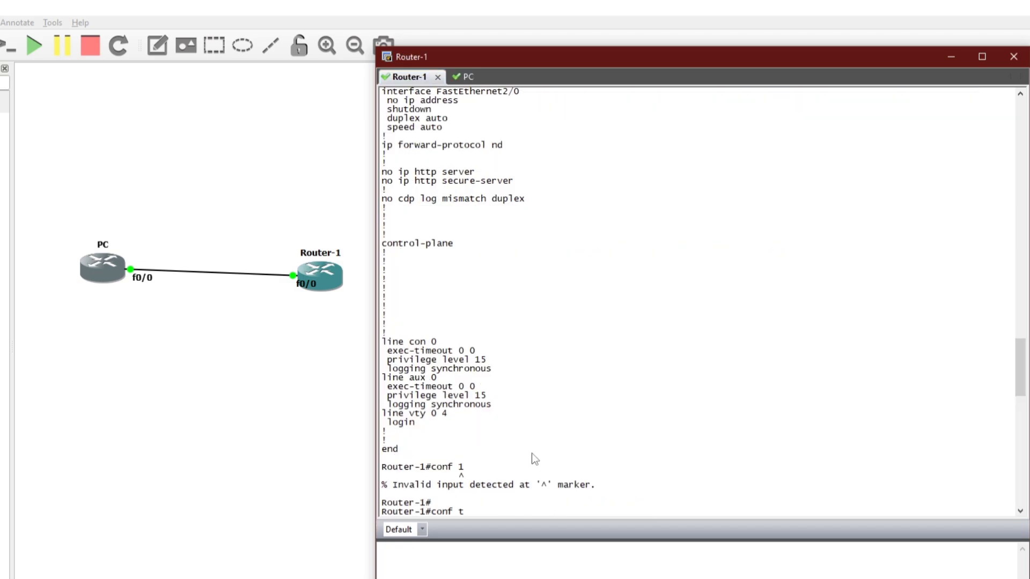
- Leave interface configuration mode on Router-1 back to global config
{"action": "key", "text": "Return"}
{"action": "key", "text": "Return"}
{"action": "key", "text": "Return"}
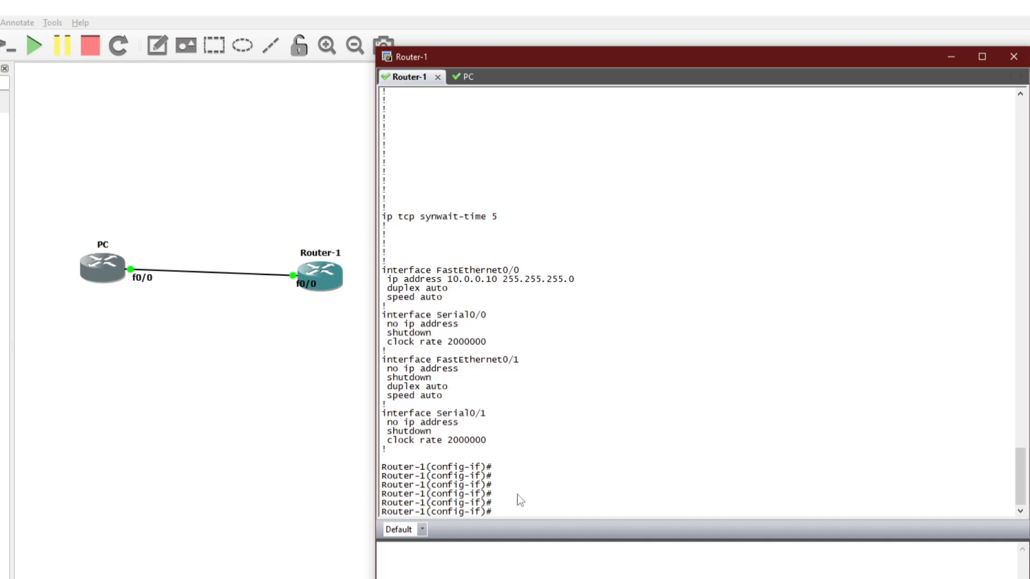
{"action": "type", "text": "exit"}
{"action": "key", "text": "Return"}
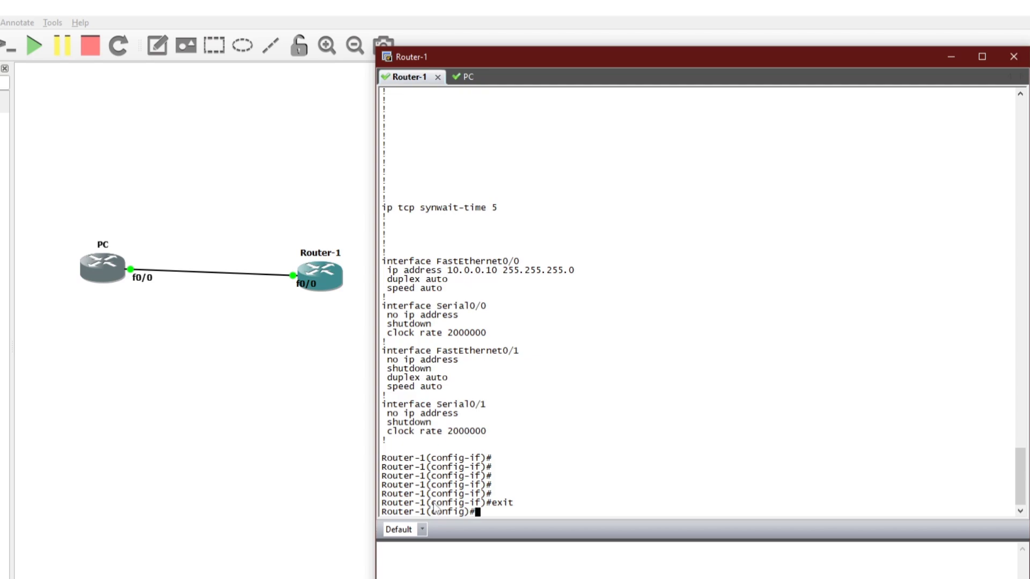
{"action": "left_click_drag", "start_coordinate": [431, 503], "coordinate": [484, 507]}
{"action": "left_click", "coordinate": [526, 509]}
- Apply no login to line vty 0 4 on Router-1
{"action": "type", "text": "lin"}
{"action": "key", "text": "Tab"}
{"action": "type", "text": "v"}
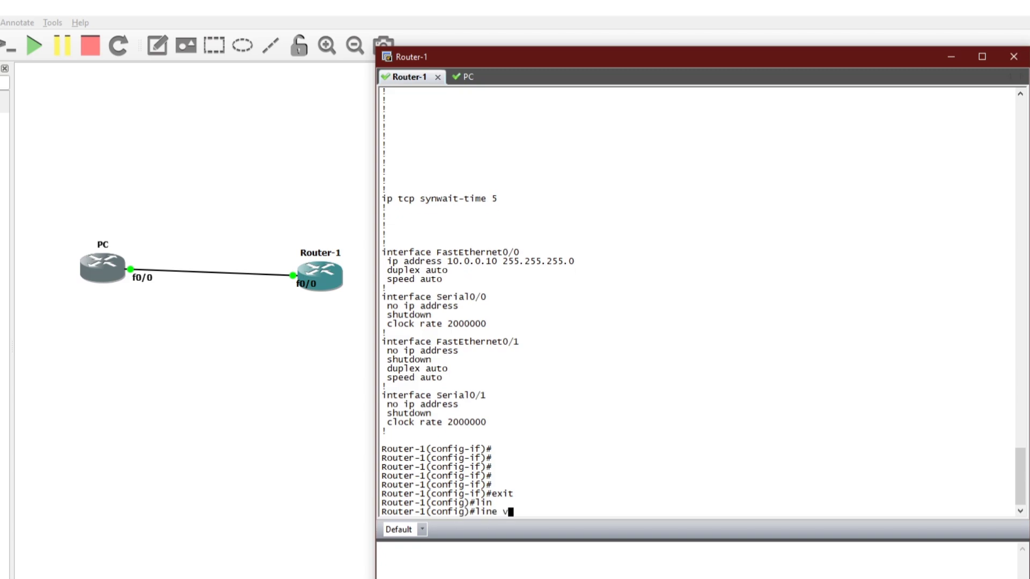
{"action": "type", "text": "ty 0 4"}
{"action": "key", "text": "Return"}
{"action": "key", "text": "Return"}
{"action": "key", "text": "Return"}
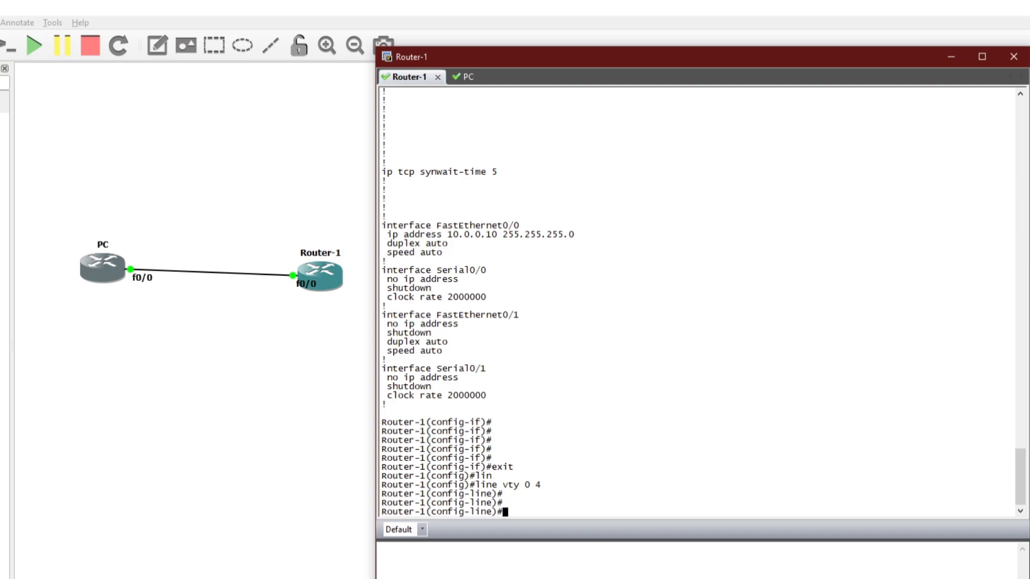
{"action": "type", "text": "no login"}
{"action": "key", "text": "Return"}
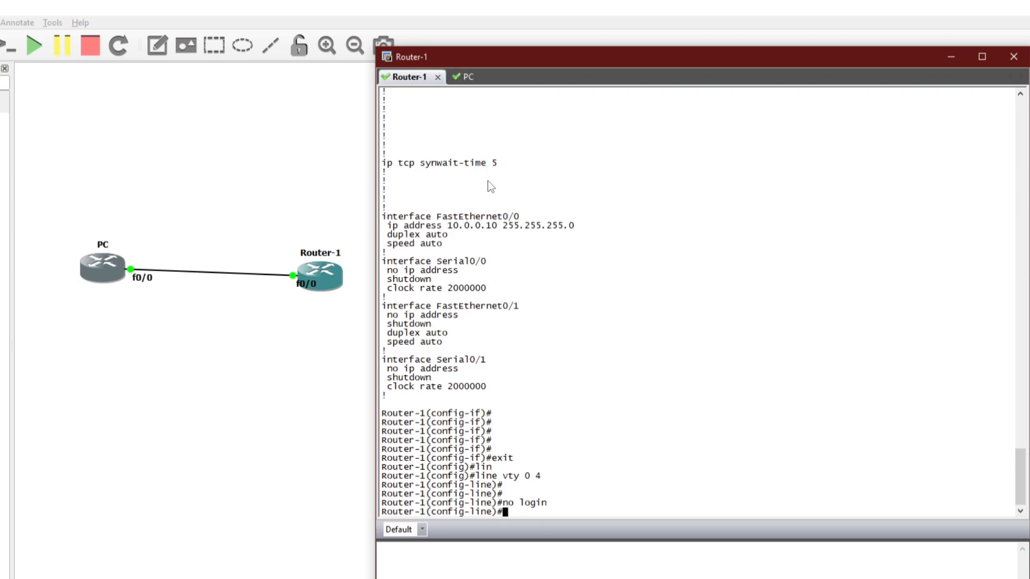
{"action": "left_click", "coordinate": [460, 76]}
- Telnet from the PC to 10.0.0.10, reaching Router-1 without a password prompt
{"action": "key", "text": "Return"}
{"action": "key", "text": "Return"}
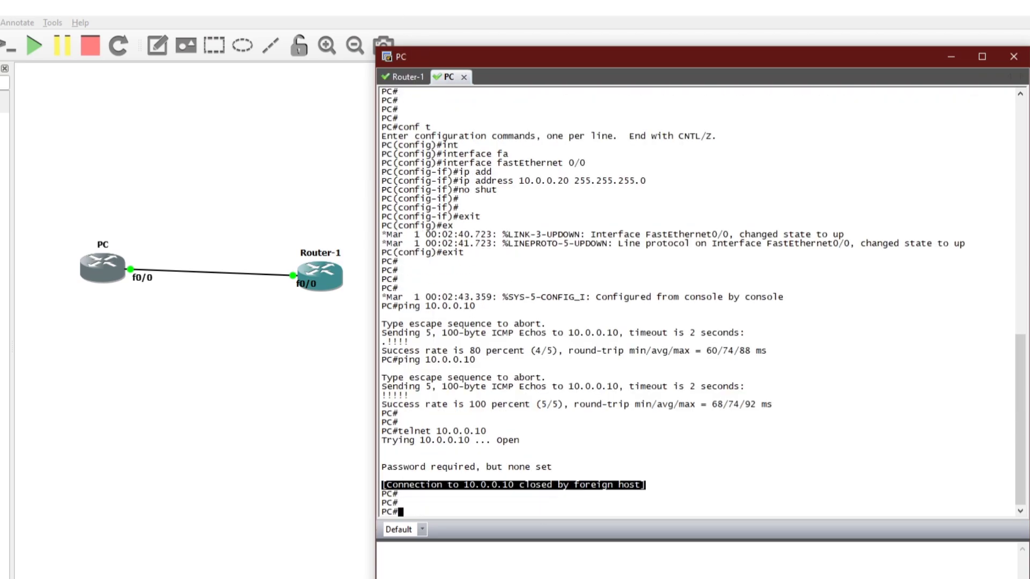
{"action": "key", "text": "Up"}
{"action": "key", "text": "Return"}
- Try enable at Router-1> over telnet and note the '% No password set' refusal
{"action": "key", "text": "Return"}
{"action": "key", "text": "Return"}
{"action": "key", "text": "Return"}
{"action": "key", "text": "Return"}
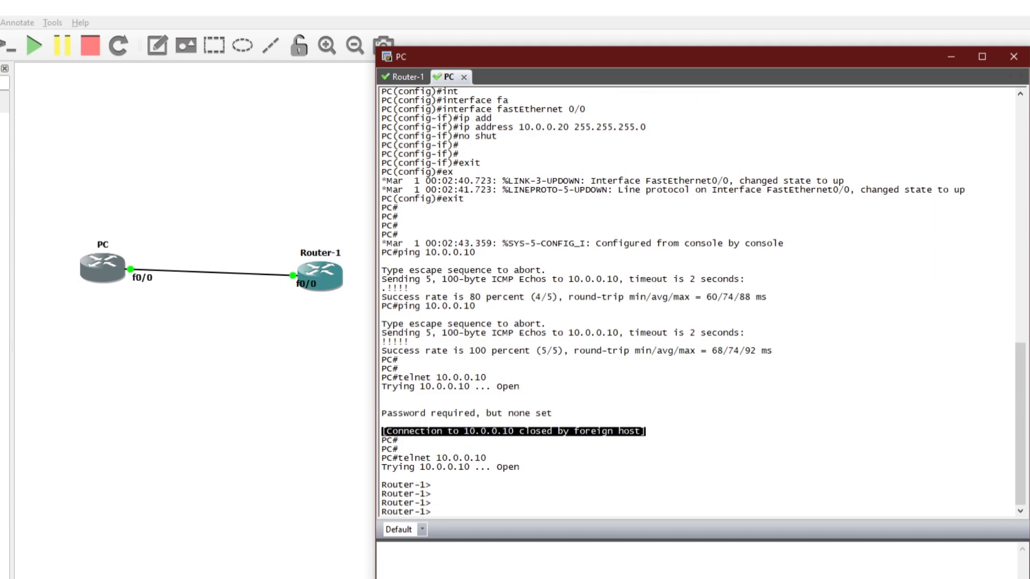
{"action": "left_click_drag", "start_coordinate": [382, 441], "coordinate": [425, 476]}
{"action": "left_click", "coordinate": [495, 488]}
{"action": "key", "text": "Return"}
{"action": "key", "text": "Return"}
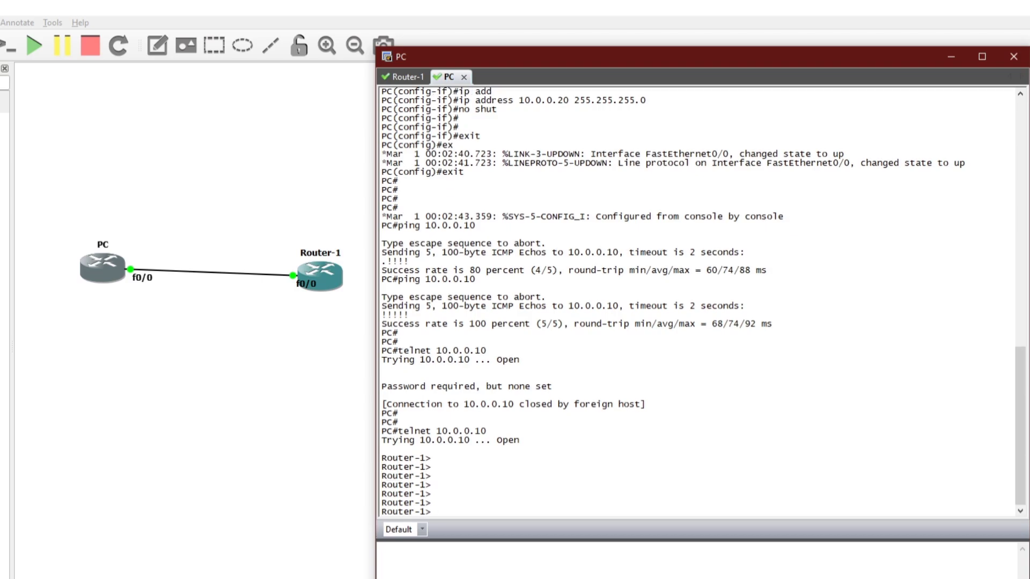
{"action": "type", "text": "ena"}
{"action": "key", "text": "Tab"}
{"action": "key", "text": "Return"}
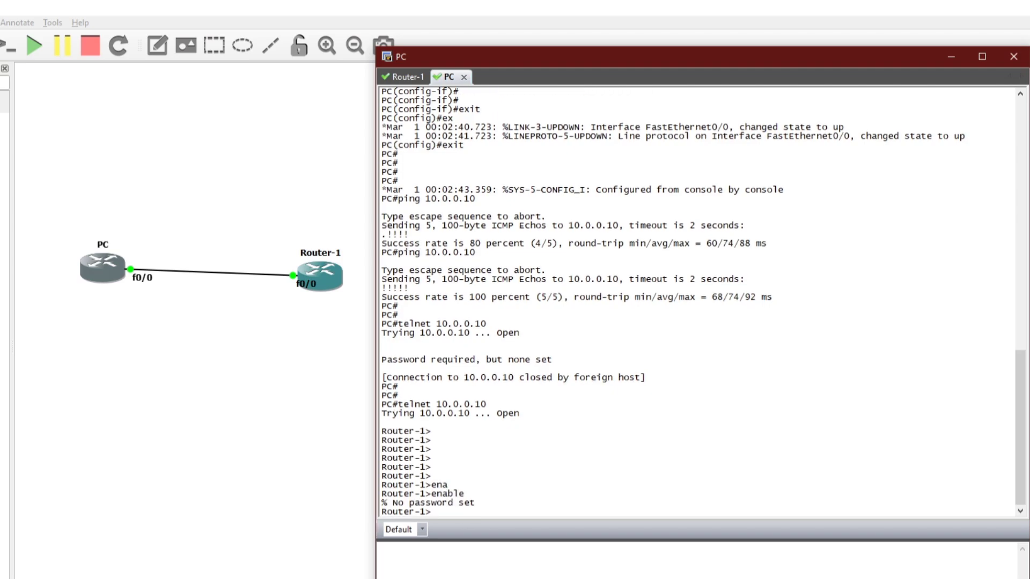
{"action": "key", "text": "Return"}
{"action": "left_click_drag", "start_coordinate": [482, 496], "coordinate": [392, 491]}
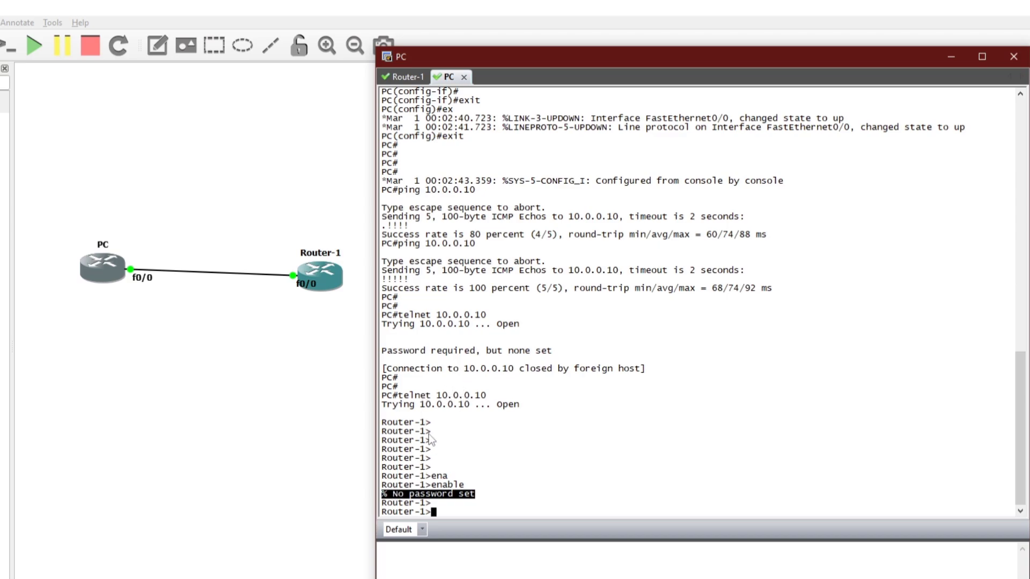
{"action": "left_click", "coordinate": [409, 76]}
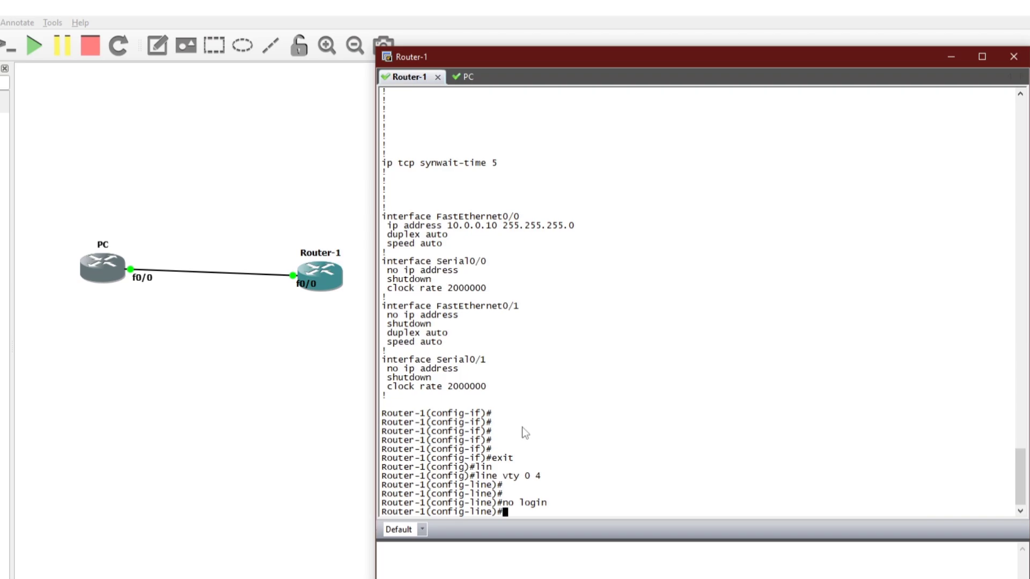
- Display Router-1's running configuration with 'do sho run' from config-line mode, paging to the end
{"action": "type", "text": "sho run"}
{"action": "key", "text": "Return"}
{"action": "key", "text": "Up"}
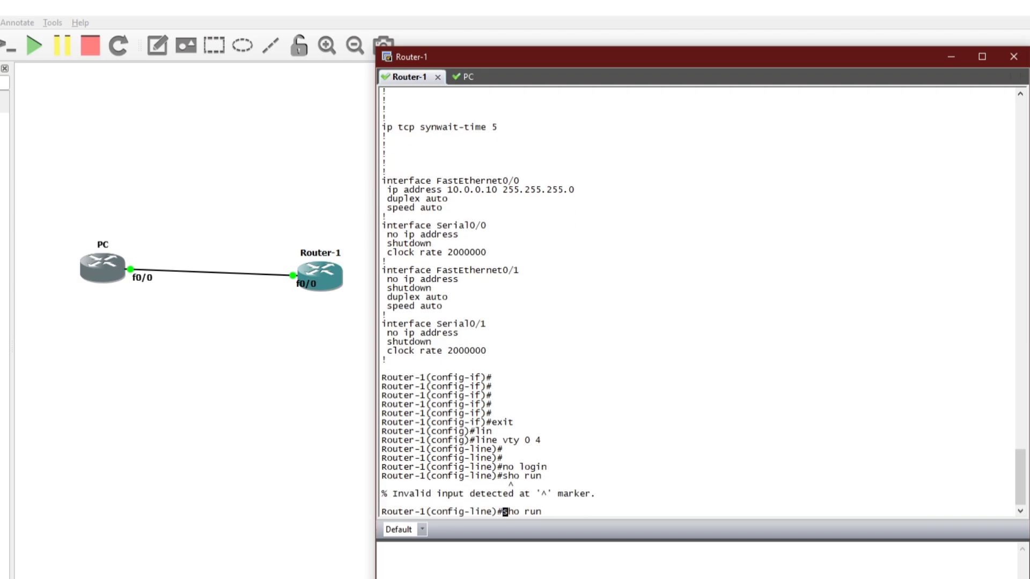
{"action": "type", "text": "do"}
{"action": "key", "text": "Return"}
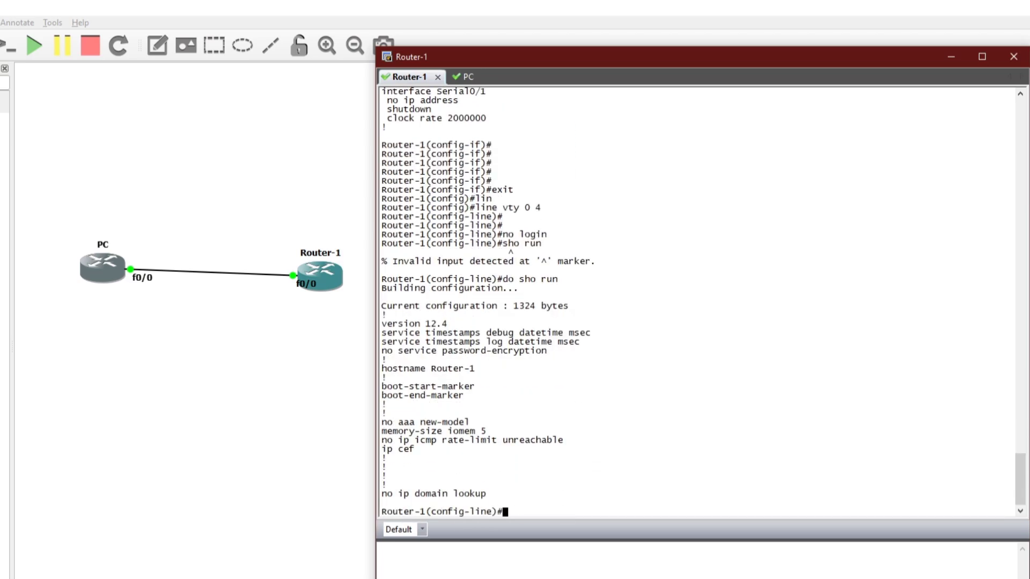
{"action": "key", "text": "Up"}
{"action": "key", "text": "Return"}
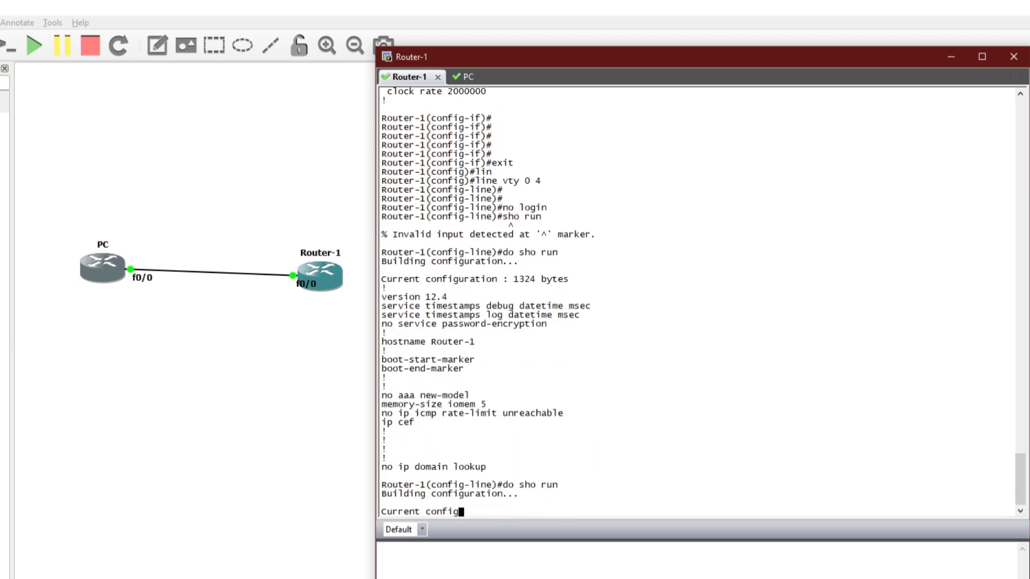
{"action": "key", "text": "space"}
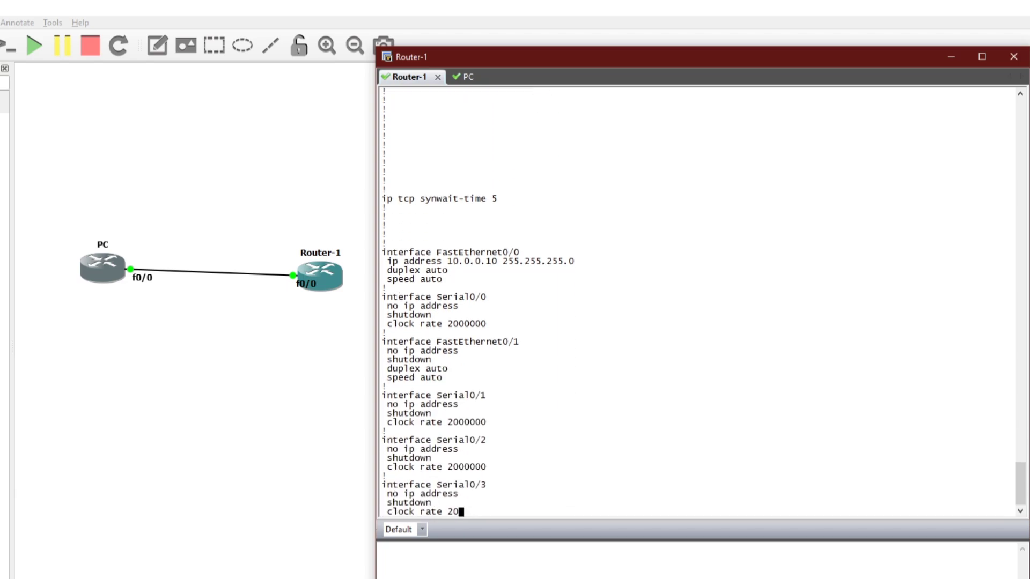
{"action": "key", "text": "space"}
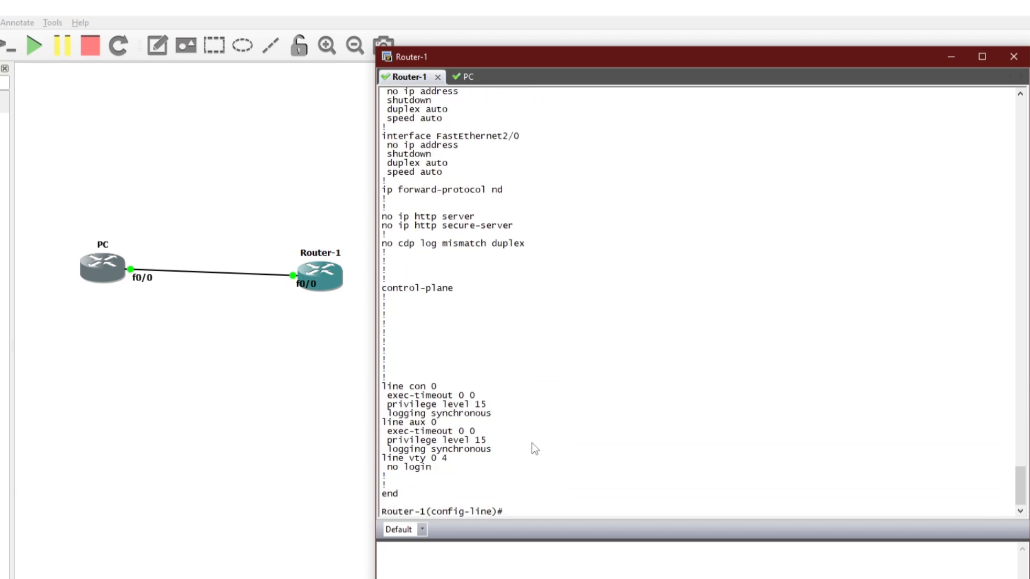
- Highlight 'line vty 0 4' together with its 'no login' setting in the running config
{"action": "left_click_drag", "start_coordinate": [381, 458], "coordinate": [448, 457]}
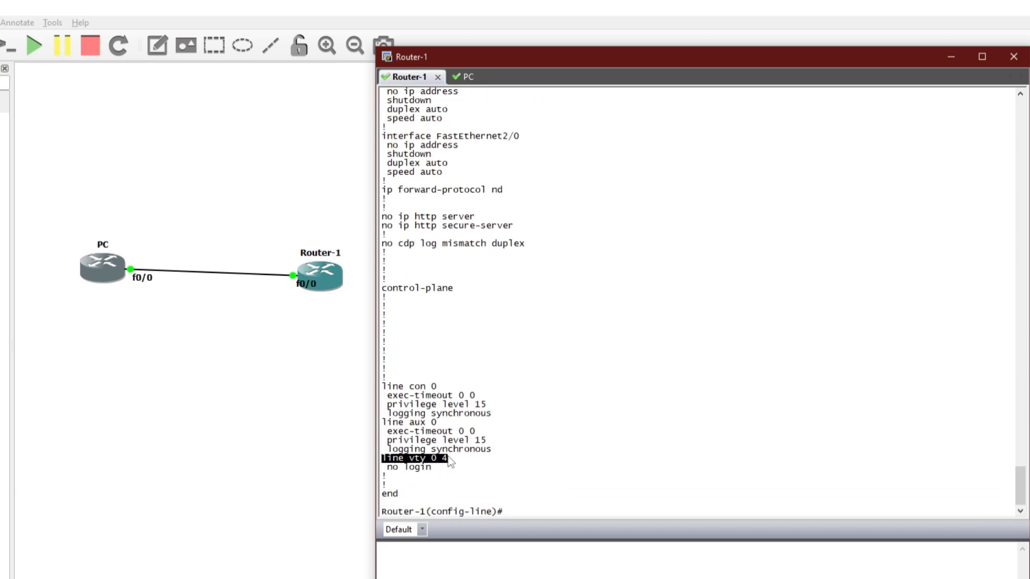
{"action": "mouse_move", "coordinate": [382, 467]}
{"action": "left_mouse_down"}
{"action": "mouse_move", "coordinate": [424, 469]}
{"action": "mouse_move", "coordinate": [382, 458]}
{"action": "left_mouse_up"}
{"action": "left_click", "coordinate": [432, 476]}
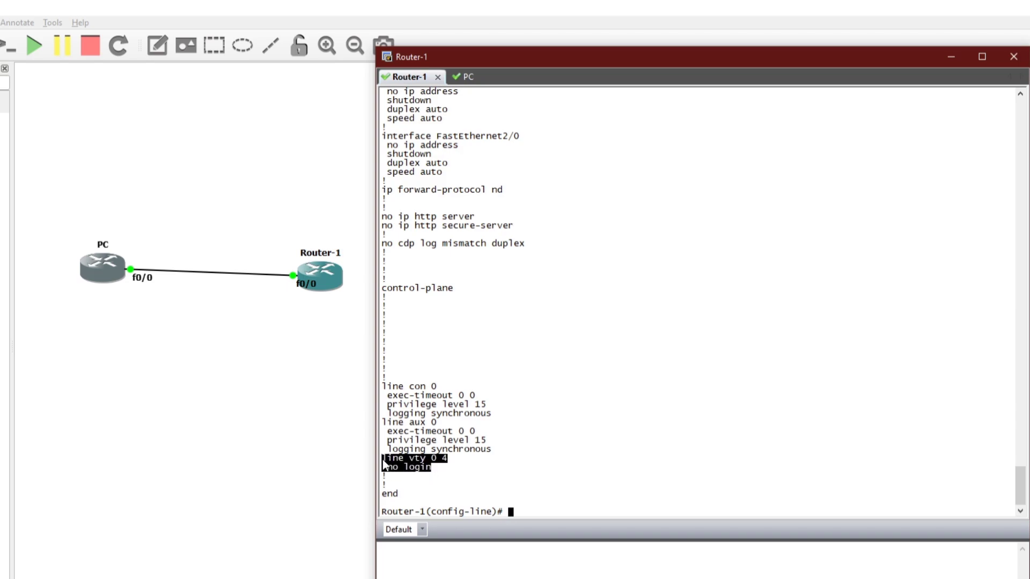
{"action": "left_click", "coordinate": [434, 469]}
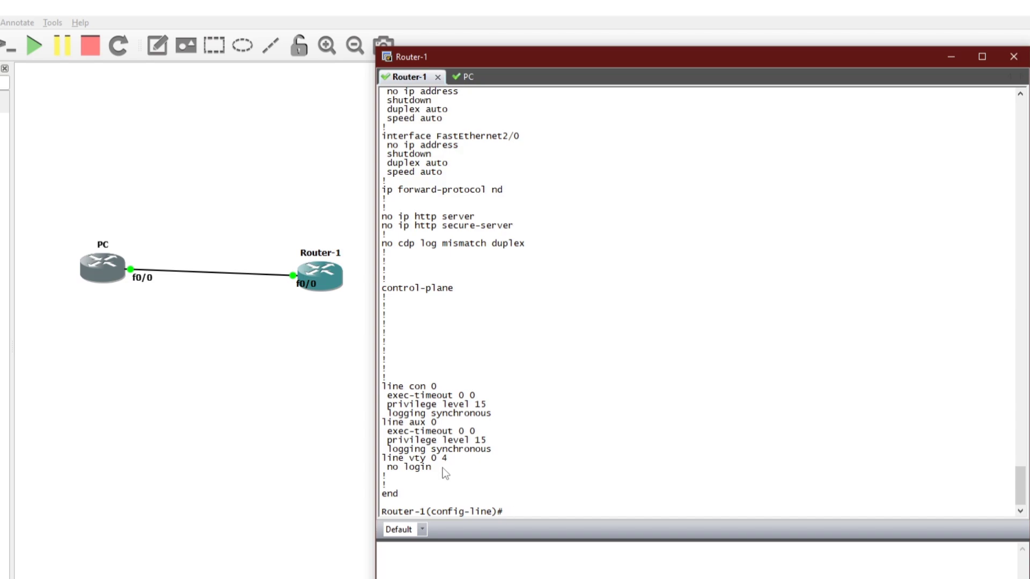
{"action": "left_click_drag", "start_coordinate": [441, 468], "coordinate": [388, 459]}
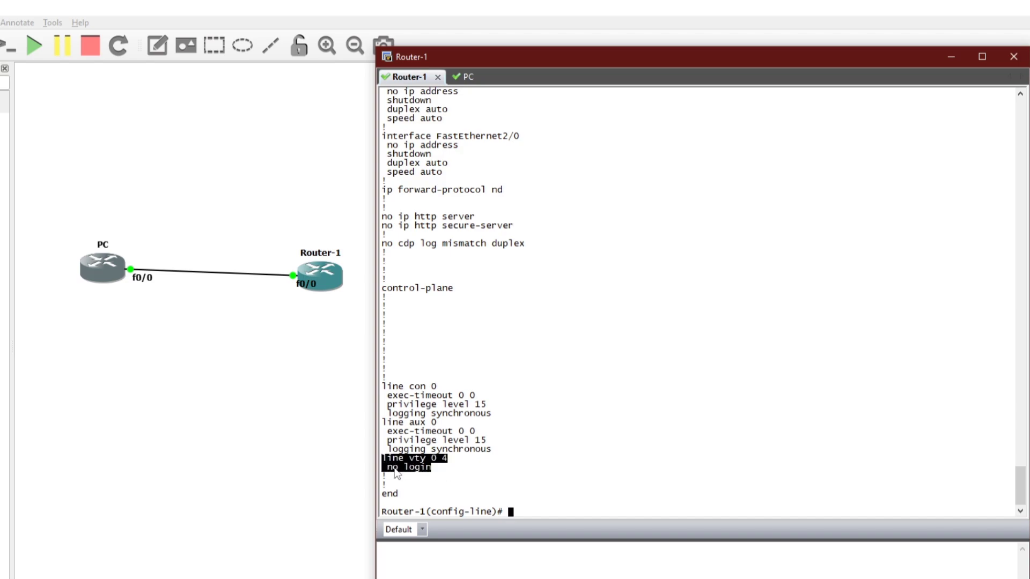
- Compare the vty block with the PC console's '% No password set' message
{"action": "left_click", "coordinate": [465, 80]}
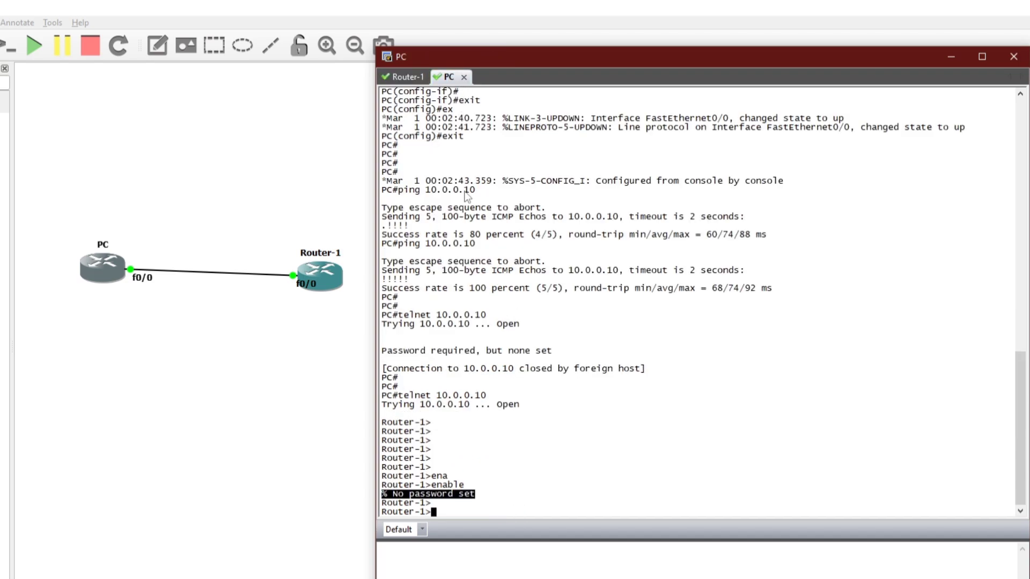
{"action": "left_click", "coordinate": [468, 485]}
{"action": "left_click_drag", "start_coordinate": [383, 498], "coordinate": [476, 494]}
{"action": "left_click", "coordinate": [470, 511]}
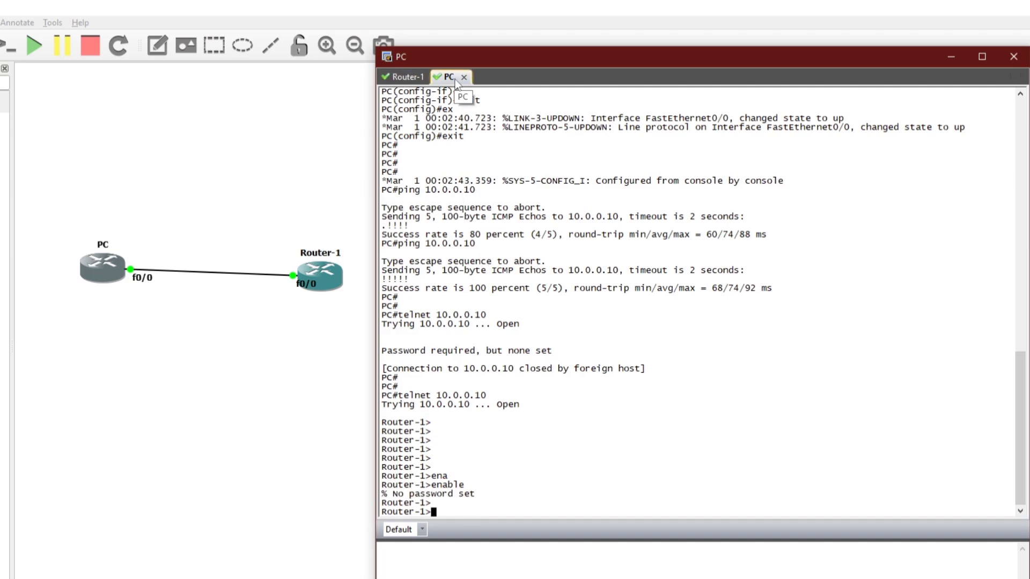
{"action": "left_click", "coordinate": [403, 78]}
{"action": "left_click", "coordinate": [454, 462]}
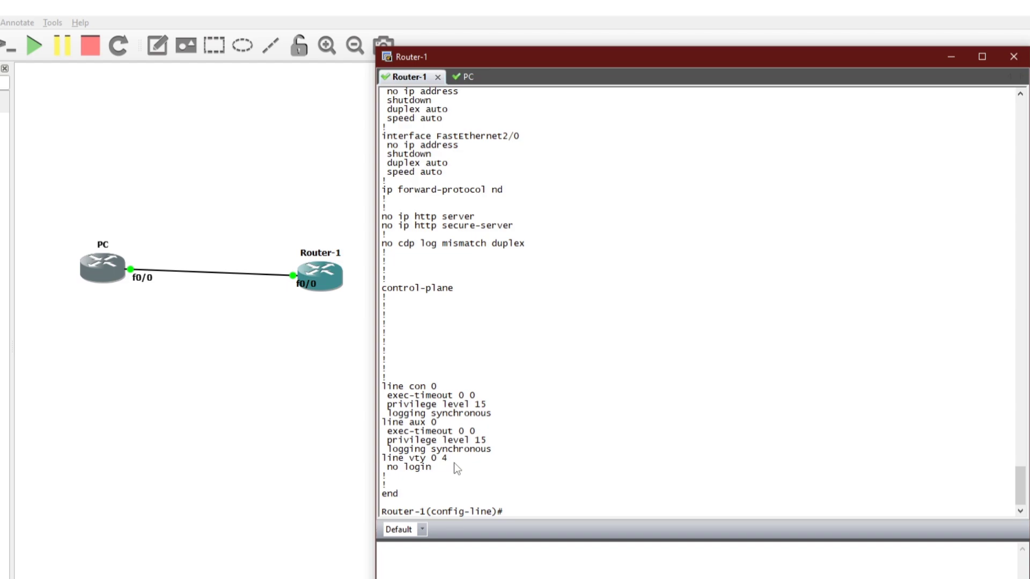
{"action": "left_click", "coordinate": [468, 78]}
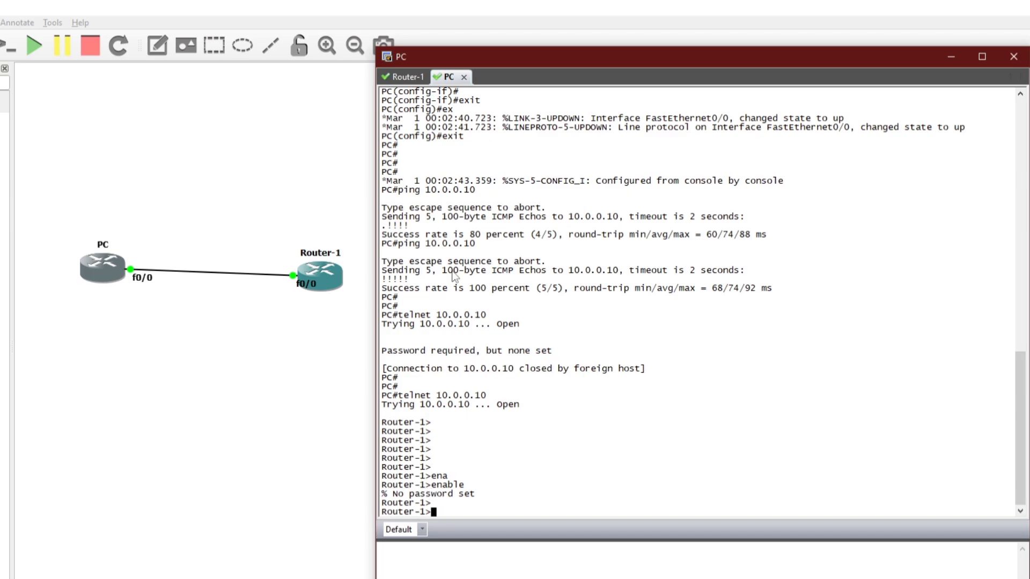
{"action": "left_click", "coordinate": [403, 77]}
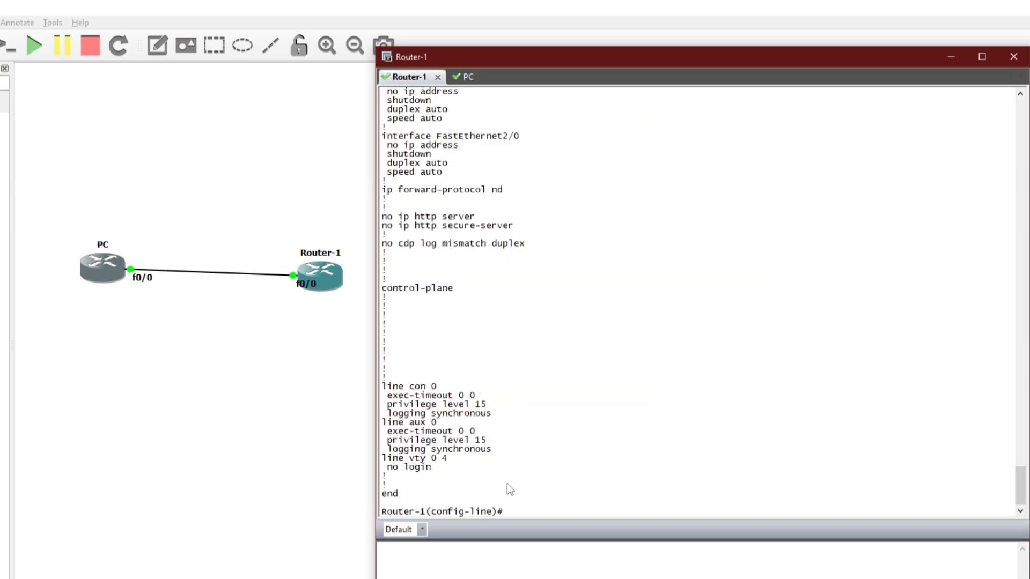
- Set 'privilege level 15' on Router-1's vty lines
{"action": "type", "text": "privil"}
{"action": "key", "text": "Tab"}
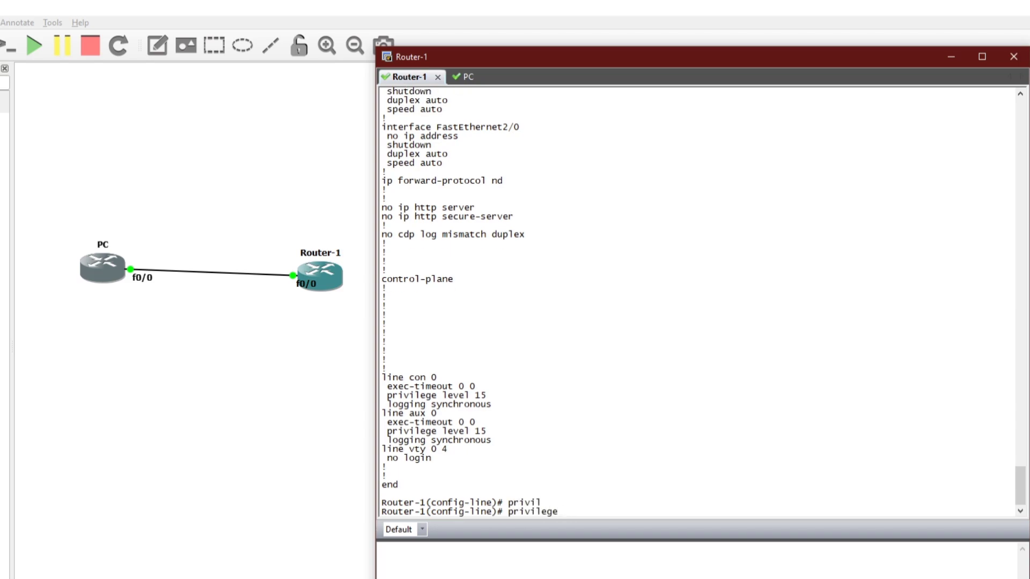
{"action": "type", "text": "leve"}
{"action": "key", "text": "Tab"}
{"action": "type", "text": "1"}
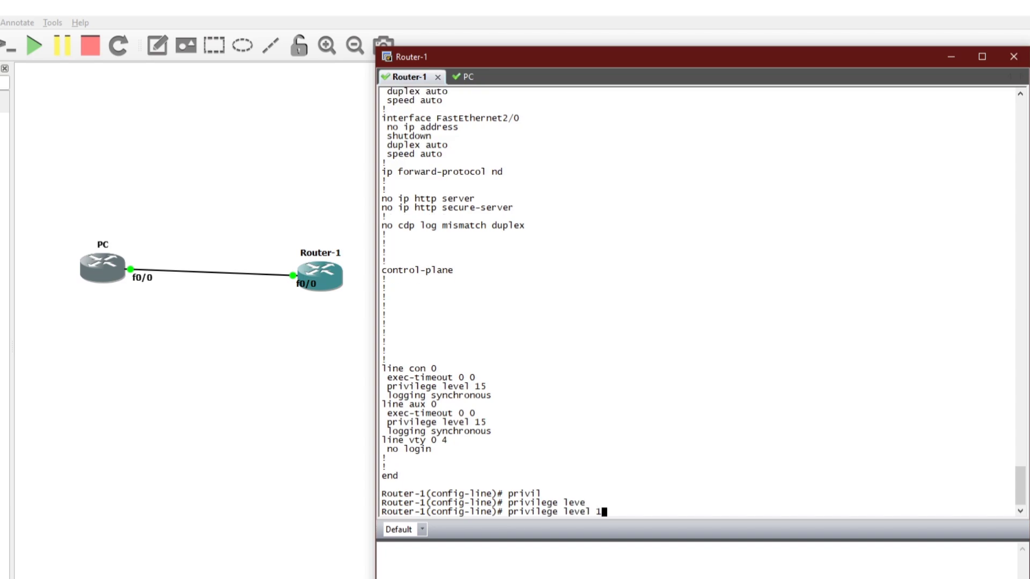
{"action": "type", "text": "5"}
{"action": "key", "text": "Return"}
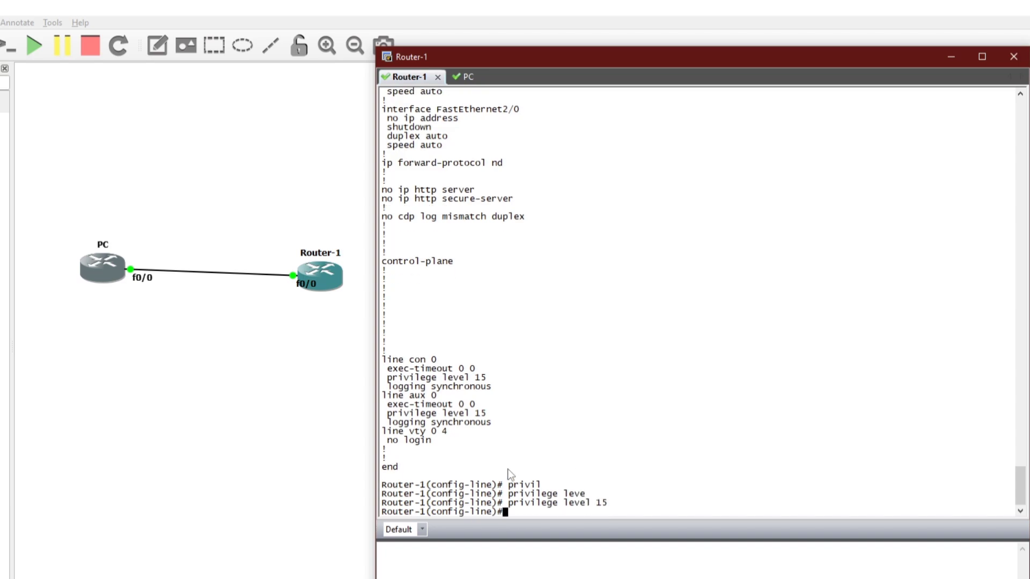
- Verify with 'do sho run | sec lin' that privilege level 15 appears under line vty 0 4
{"action": "type", "text": "do sho run | sec line"}
{"action": "key", "text": "Return"}
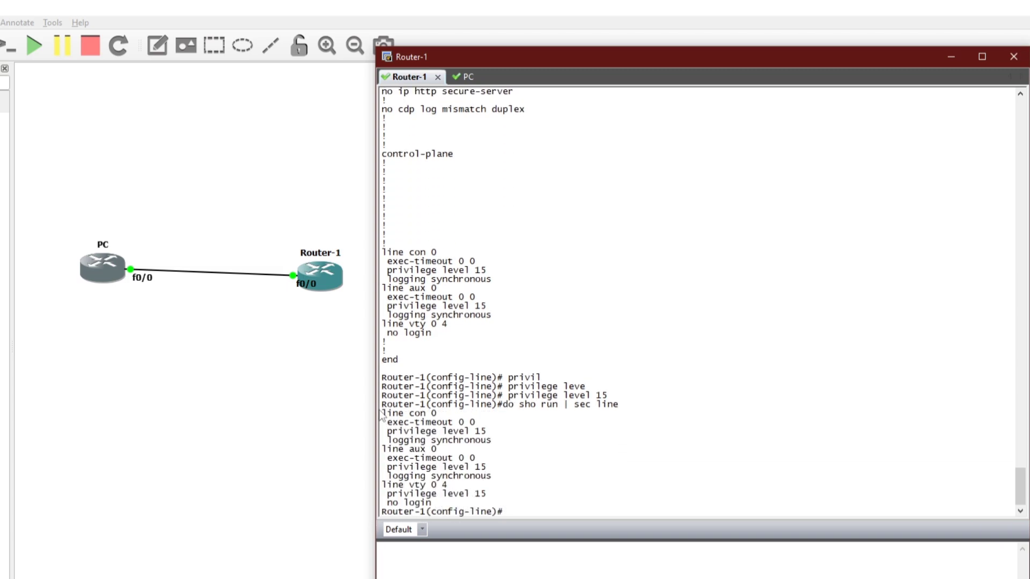
{"action": "left_click_drag", "start_coordinate": [382, 414], "coordinate": [437, 451]}
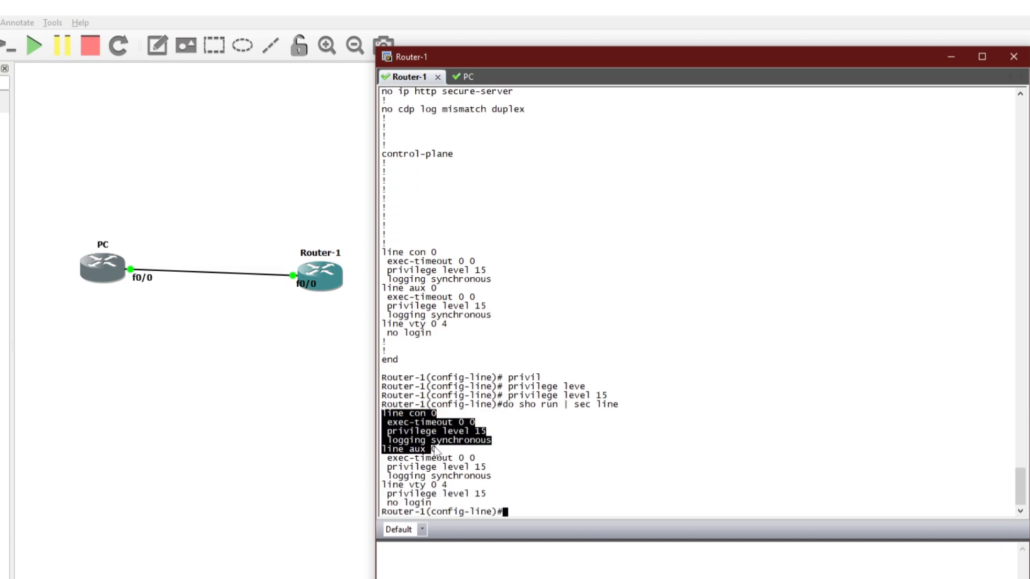
{"action": "mouse_move", "coordinate": [383, 484]}
{"action": "left_mouse_down"}
{"action": "mouse_move", "coordinate": [447, 507]}
{"action": "mouse_move", "coordinate": [455, 498]}
{"action": "mouse_move", "coordinate": [387, 498]}
{"action": "left_mouse_up"}
{"action": "left_click", "coordinate": [490, 497]}
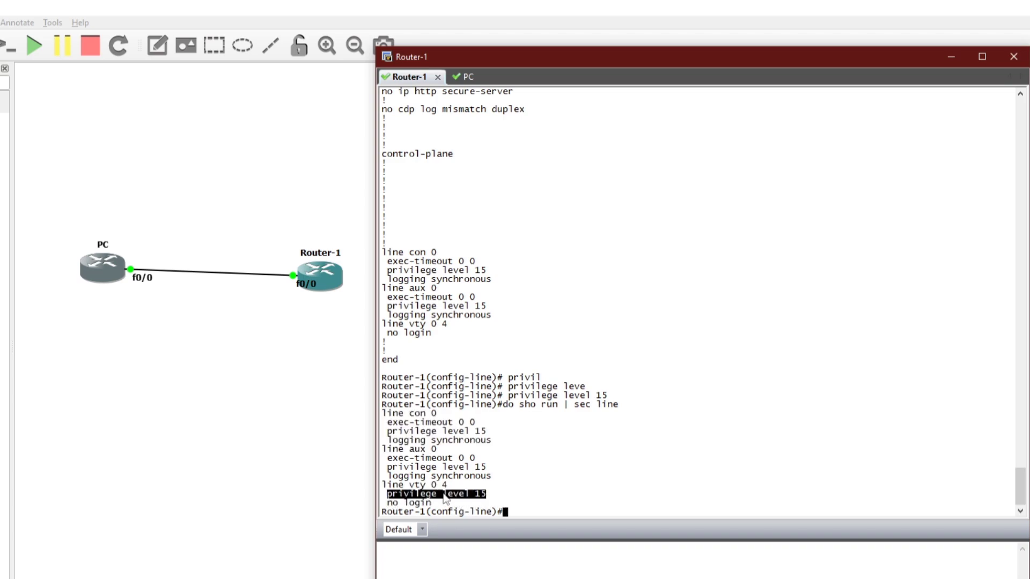
- Reconnect the PC's telnet to 10.0.0.10, which now lands directly at the privileged Router-1# prompt
{"action": "left_click", "coordinate": [464, 76]}
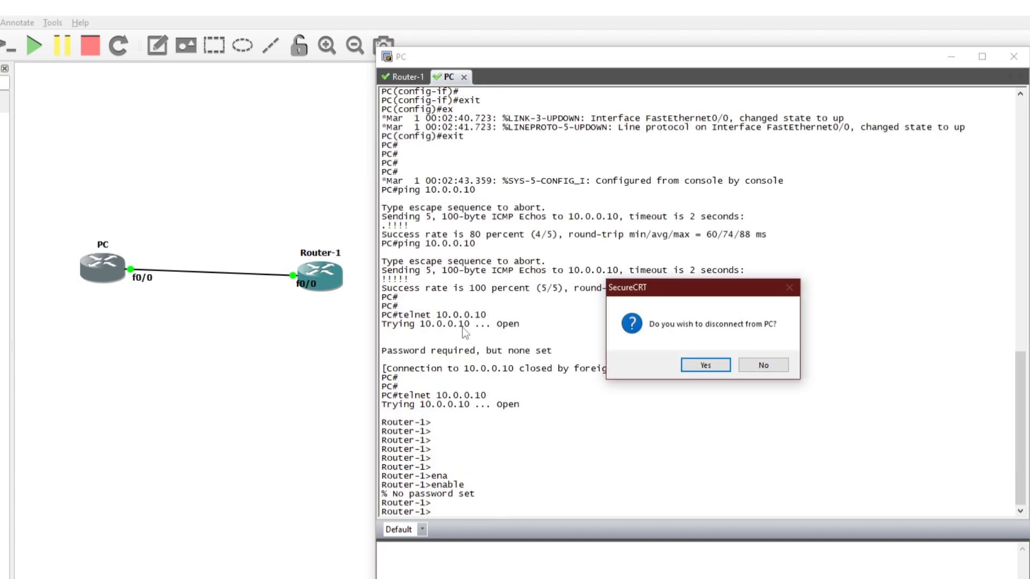
{"action": "left_click", "coordinate": [765, 365]}
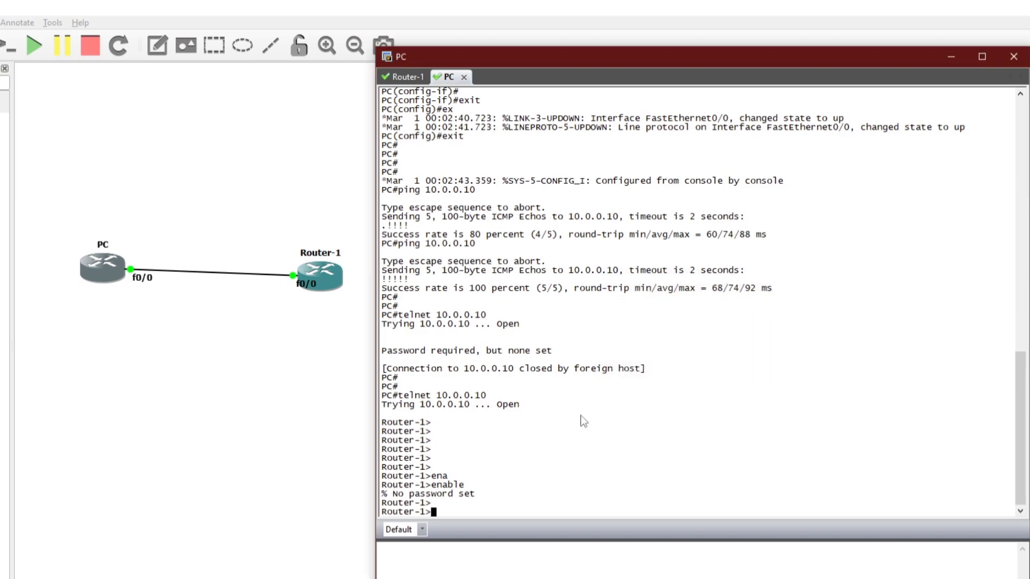
{"action": "key", "text": "Return"}
{"action": "key", "text": "Return"}
{"action": "type", "text": "exit"}
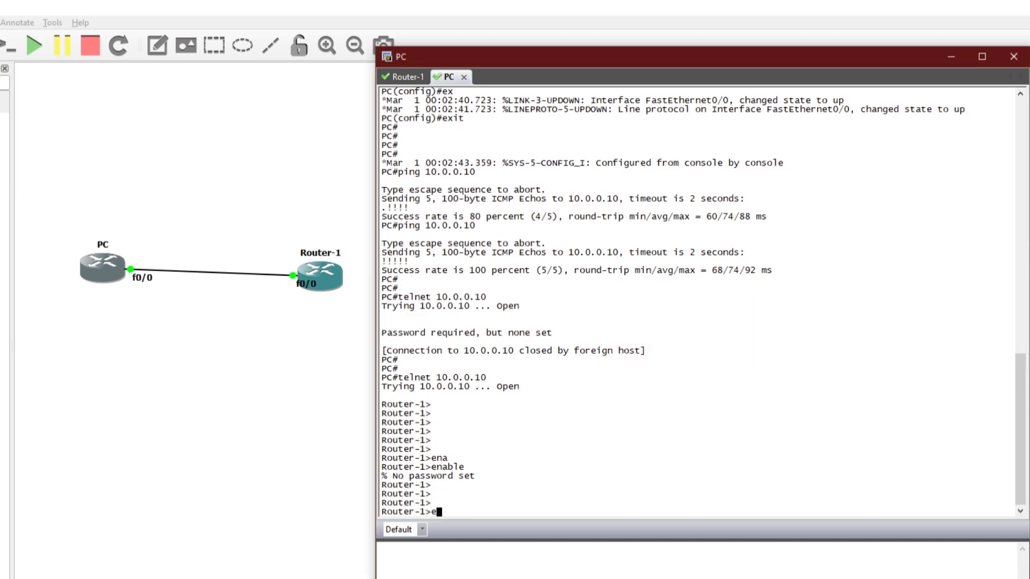
{"action": "key", "text": "Return"}
{"action": "key", "text": "Return"}
{"action": "key", "text": "Return"}
{"action": "key", "text": "Return"}
{"action": "key", "text": "Return"}
{"action": "key", "text": "Return"}
{"action": "key", "text": "Up"}
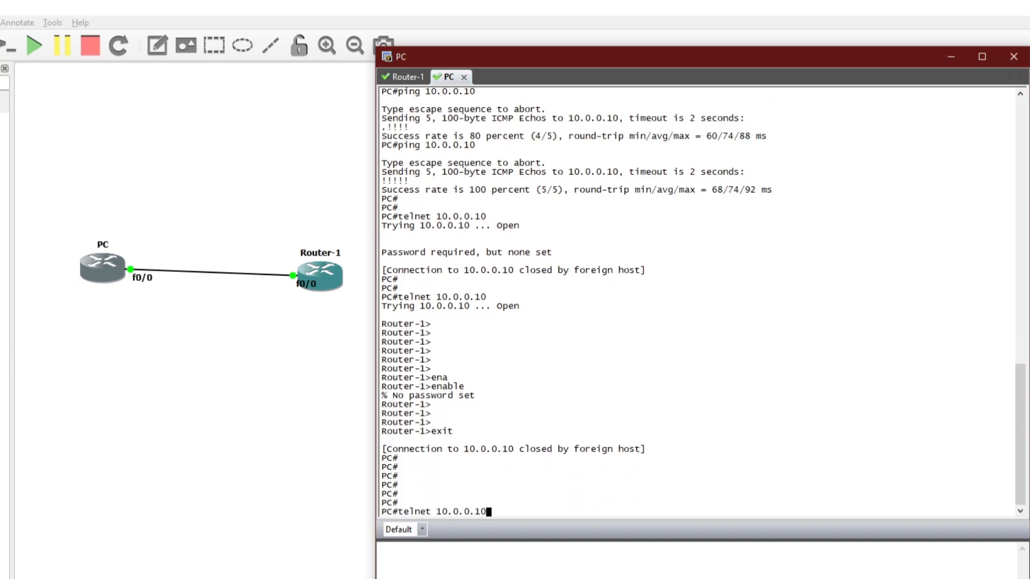
{"action": "key", "text": "Return"}
{"action": "key", "text": "Return"}
{"action": "key", "text": "Return"}
{"action": "key", "text": "Return"}
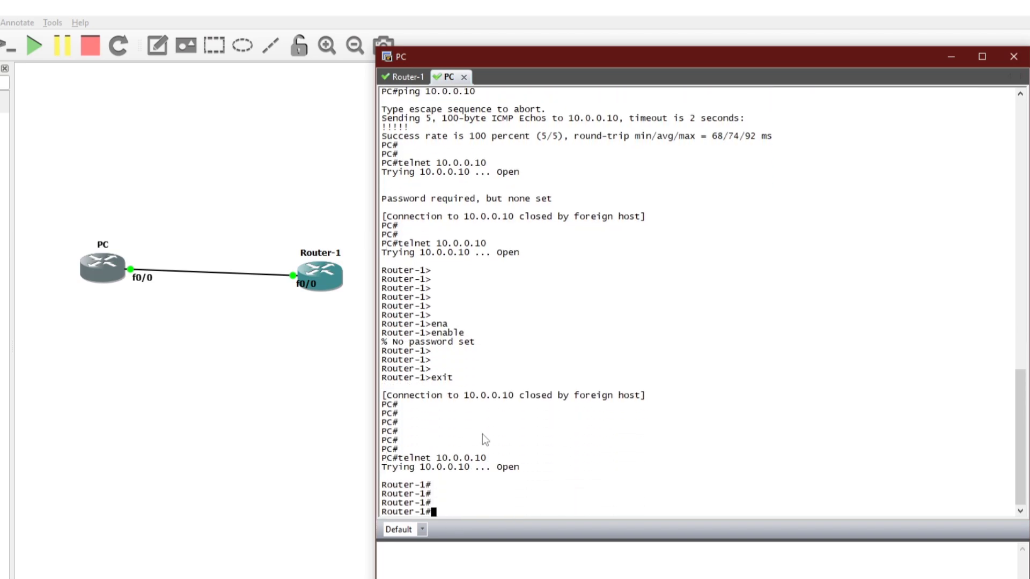
{"action": "left_click_drag", "start_coordinate": [434, 493], "coordinate": [381, 494]}
{"action": "left_click", "coordinate": [470, 502]}
- Enter configuration mode with 'conf t', then exit twice to close the telnet session
{"action": "type", "text": "conf t"}
{"action": "key", "text": "Return"}
{"action": "key", "text": "Return"}
{"action": "key", "text": "Return"}
{"action": "key", "text": "Return"}
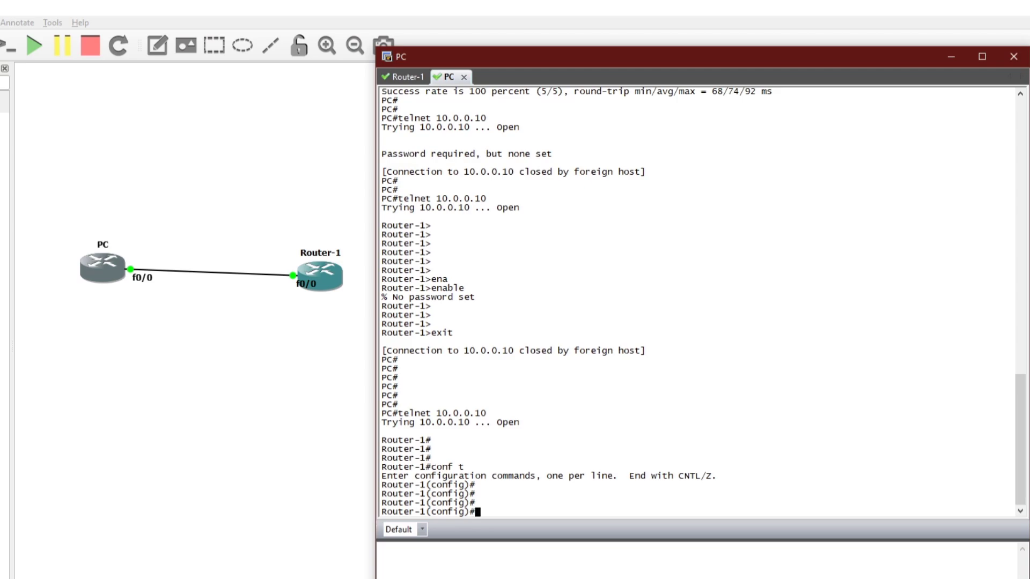
{"action": "type", "text": "exit"}
{"action": "key", "text": "Return"}
{"action": "key", "text": "Return"}
{"action": "key", "text": "Return"}
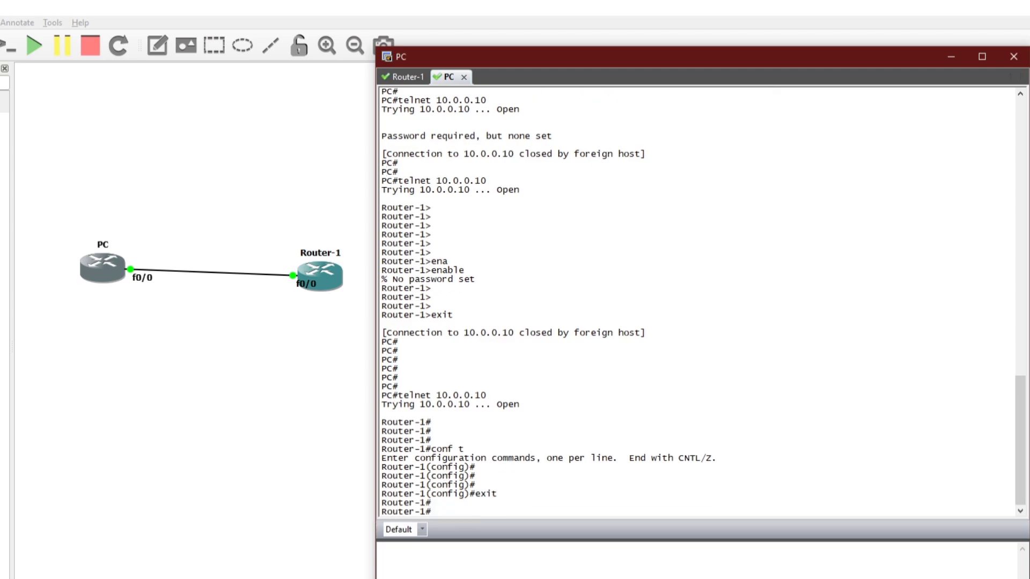
{"action": "type", "text": "exit"}
{"action": "key", "text": "Return"}
{"action": "key", "text": "Return"}
{"action": "key", "text": "Return"}
{"action": "key", "text": "Return"}
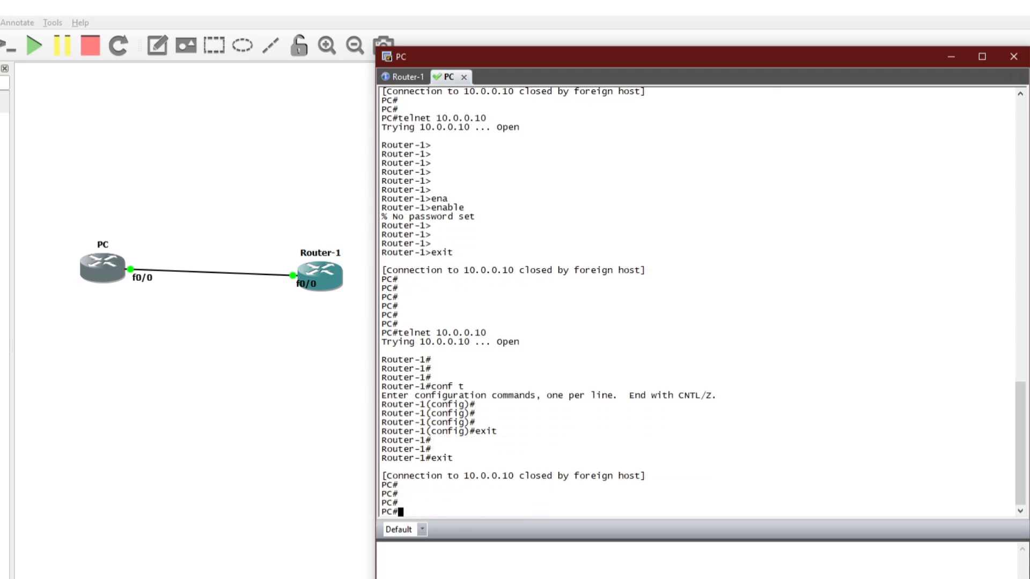
- Remove privilege level 15 from Router-1's vty lines with 'no privilege level 15'
{"action": "left_click", "coordinate": [404, 76]}
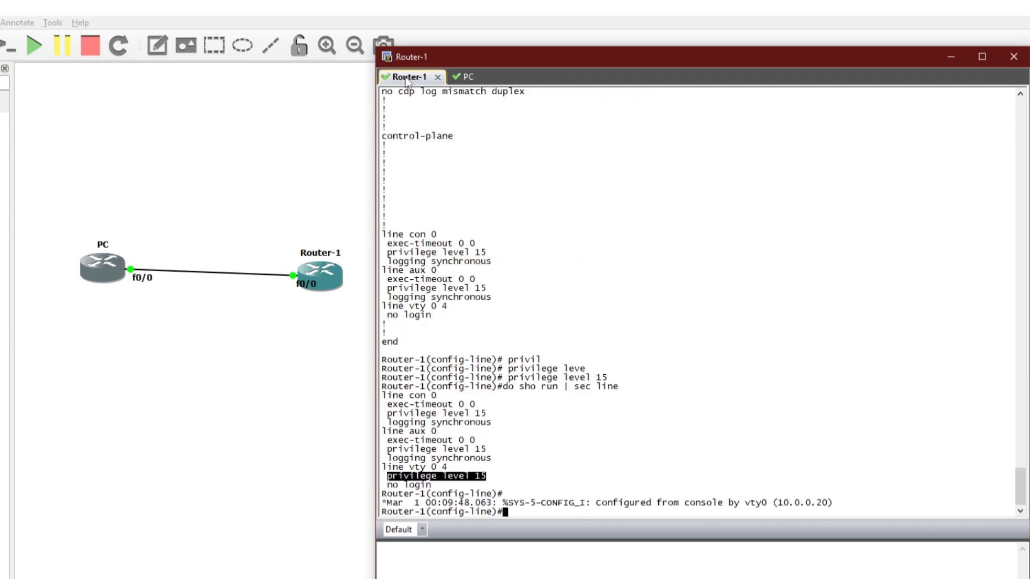
{"action": "left_click_drag", "start_coordinate": [382, 476], "coordinate": [493, 481]}
{"action": "left_click", "coordinate": [535, 476]}
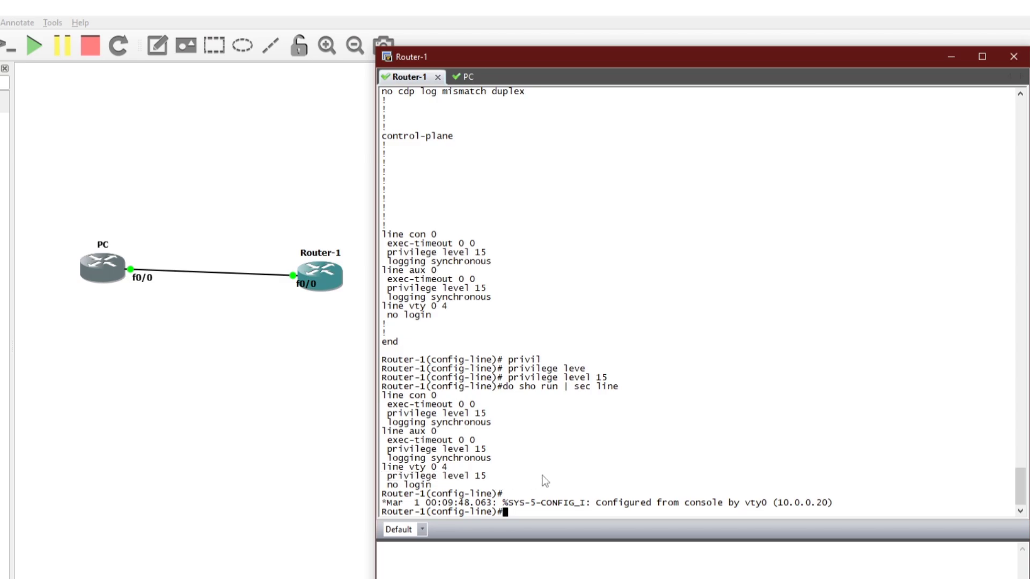
{"action": "type", "text": "no"}
{"action": "left_click_drag", "start_coordinate": [388, 476], "coordinate": [488, 474]}
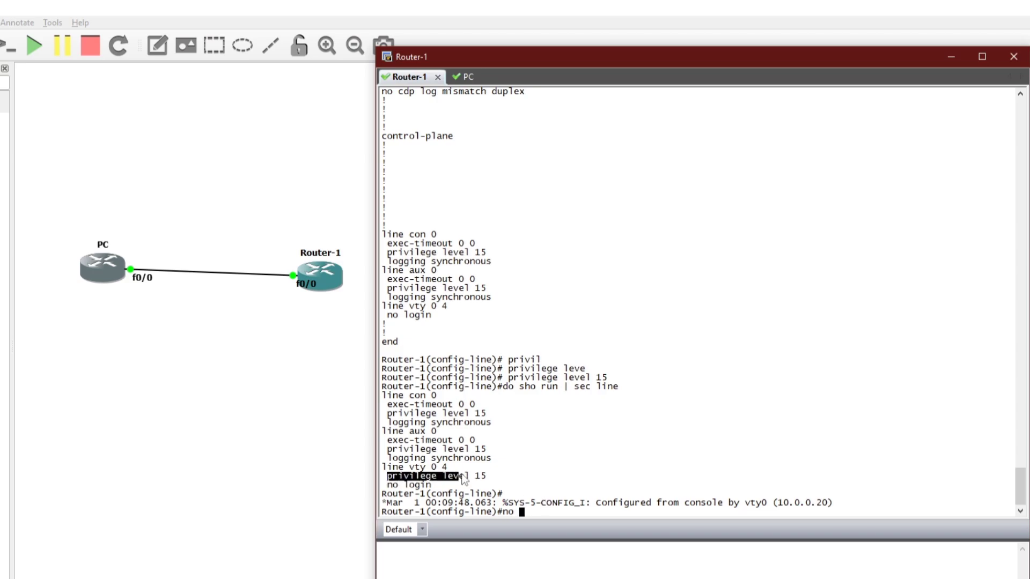
{"action": "left_click", "coordinate": [484, 505]}
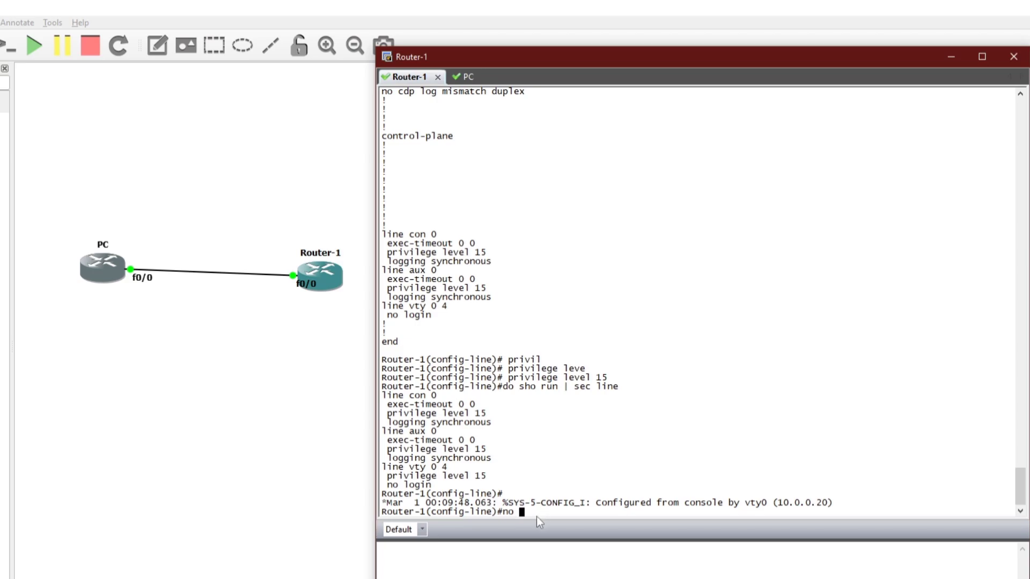
{"action": "left_click_drag", "start_coordinate": [388, 476], "coordinate": [465, 481]}
{"action": "right_click", "coordinate": [629, 475]}
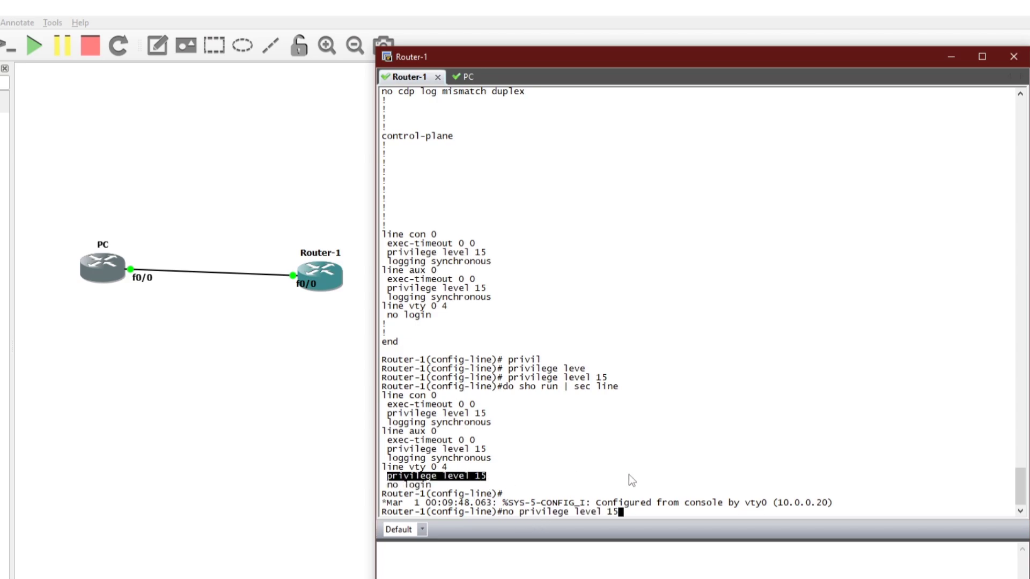
{"action": "key", "text": "Return"}
{"action": "key", "text": "Return"}
{"action": "key", "text": "Return"}
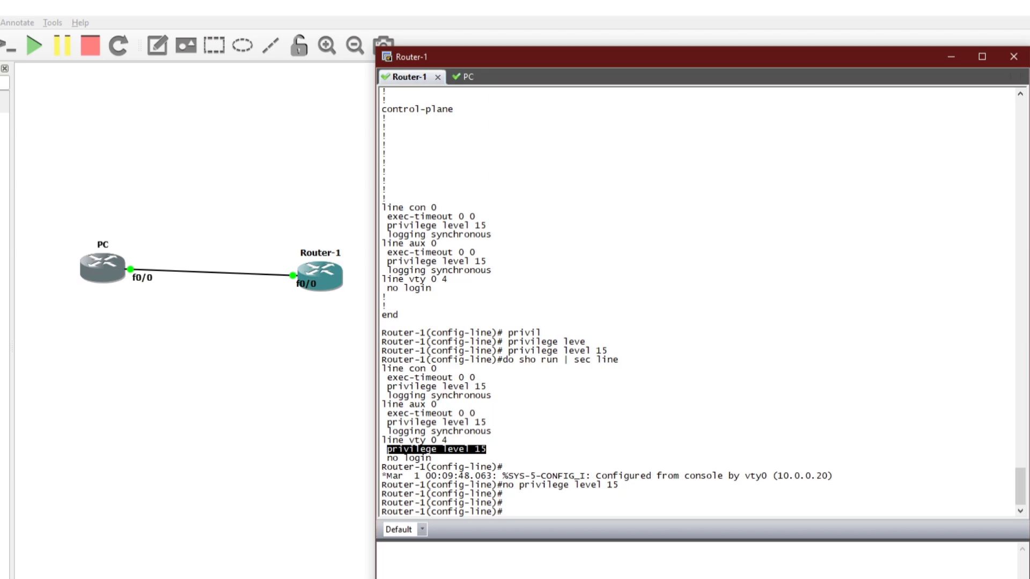
- Enable 'login' on the vty lines and review the login-disabled warnings for lines 98 to 102
{"action": "type", "text": "login"}
{"action": "key", "text": "Return"}
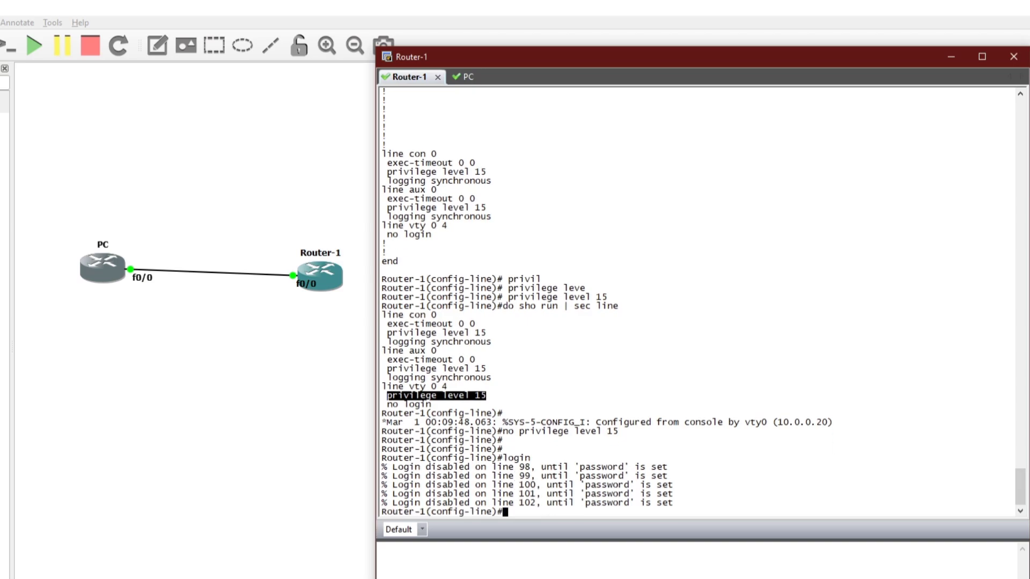
{"action": "key", "text": "Return"}
{"action": "key", "text": "Return"}
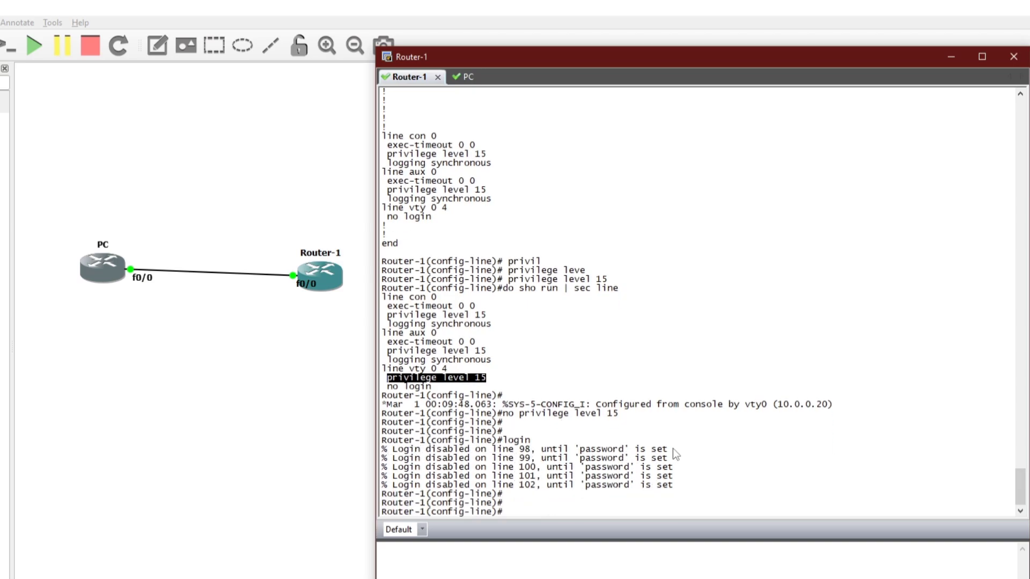
{"action": "left_click_drag", "start_coordinate": [641, 449], "coordinate": [646, 486]}
{"action": "left_click_drag", "start_coordinate": [595, 449], "coordinate": [687, 490]}
{"action": "left_click", "coordinate": [611, 472]}
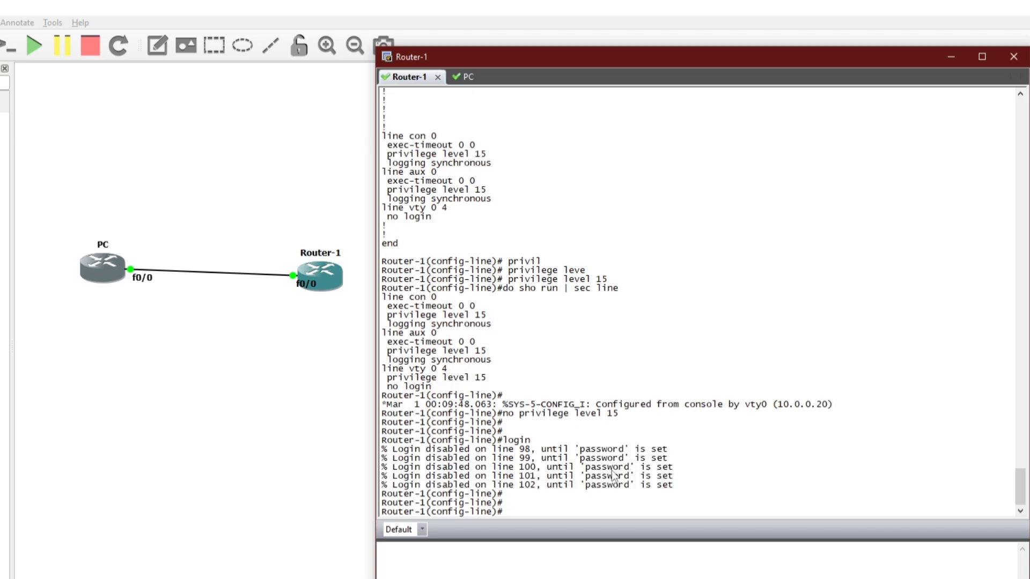
{"action": "left_click_drag", "start_coordinate": [381, 448], "coordinate": [613, 451]}
{"action": "left_click", "coordinate": [561, 446]}
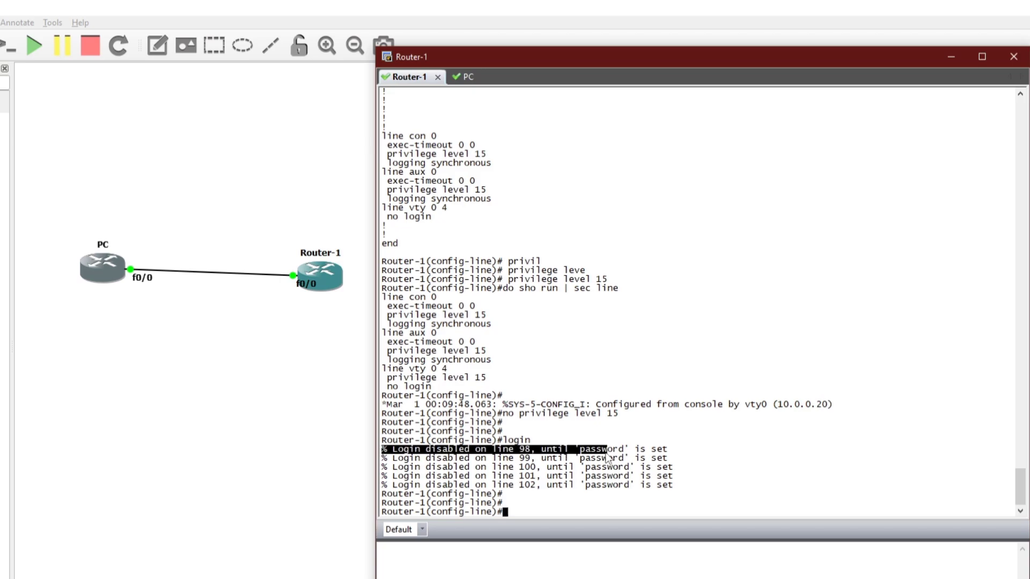
{"action": "left_click", "coordinate": [572, 476]}
{"action": "left_click_drag", "start_coordinate": [678, 491], "coordinate": [383, 449]}
{"action": "left_click_drag", "start_coordinate": [538, 441], "coordinate": [488, 440]}
{"action": "left_click", "coordinate": [531, 486]}
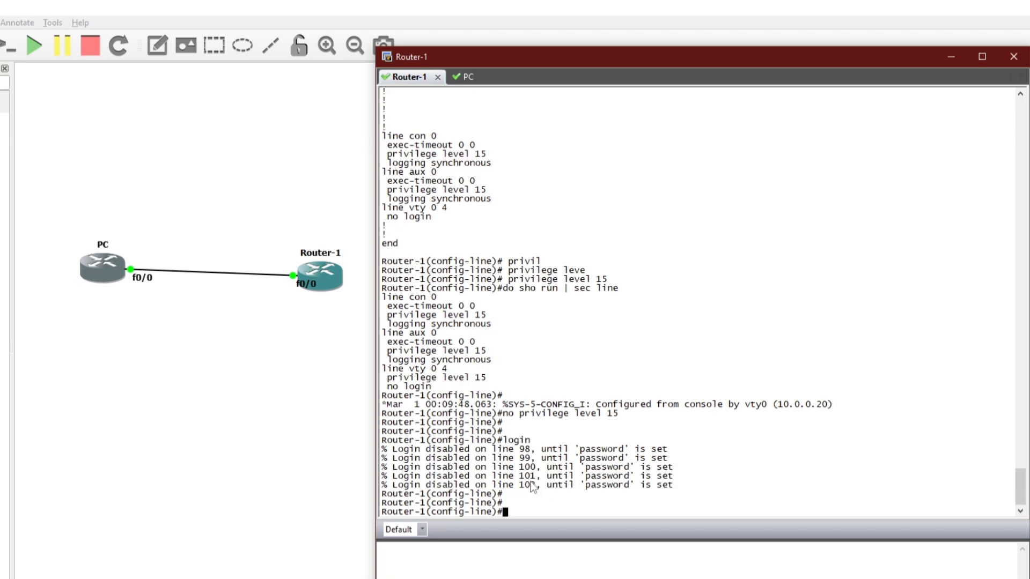
- Set a line password on the vty lines with the password command
{"action": "type", "text": "passw"}
{"action": "key", "text": "Tab"}
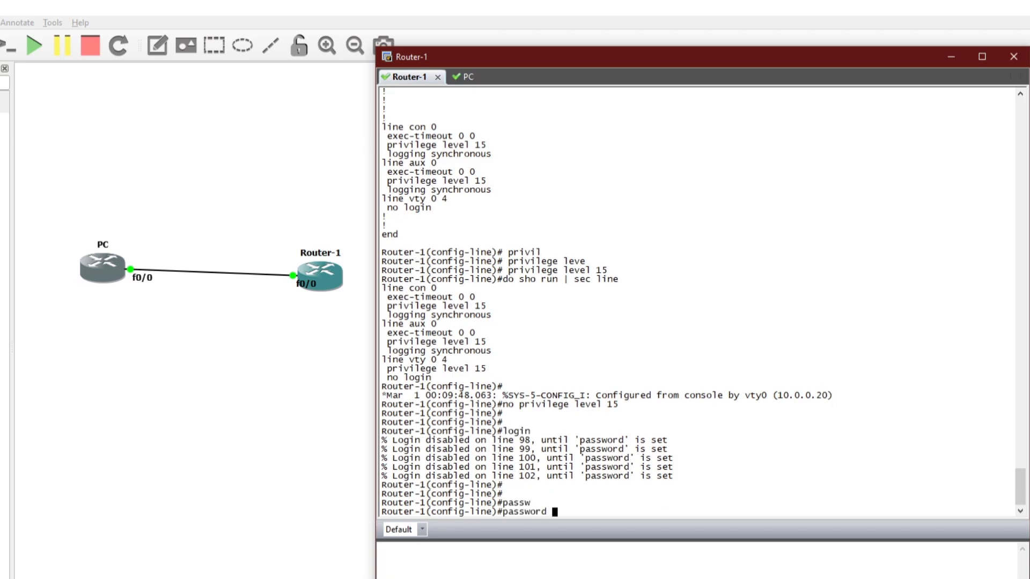
{"action": "type", "text": "123"}
{"action": "key", "text": "Return"}
{"action": "key", "text": "Return"}
{"action": "key", "text": "Return"}
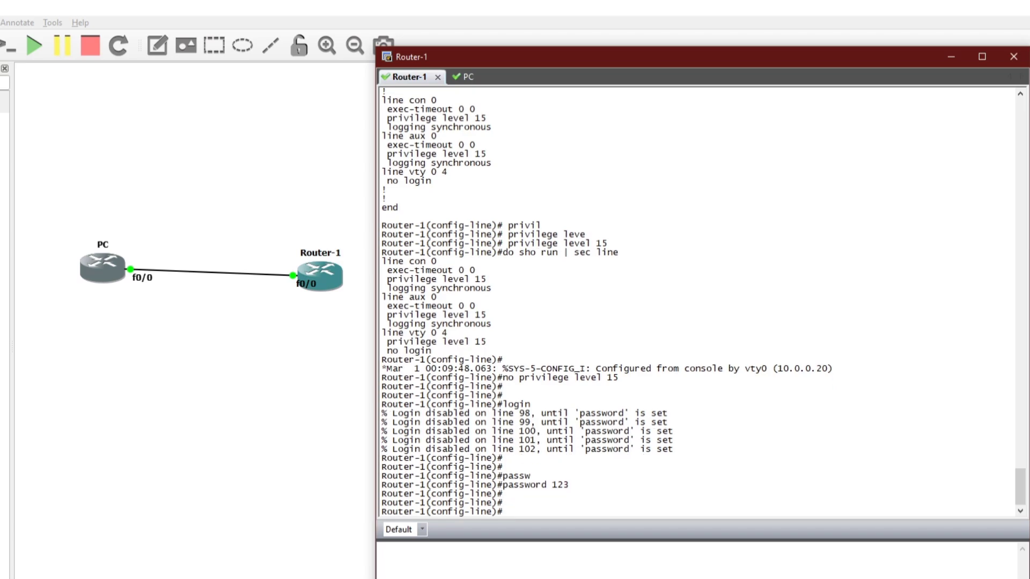
{"action": "left_click_drag", "start_coordinate": [499, 486], "coordinate": [570, 487]}
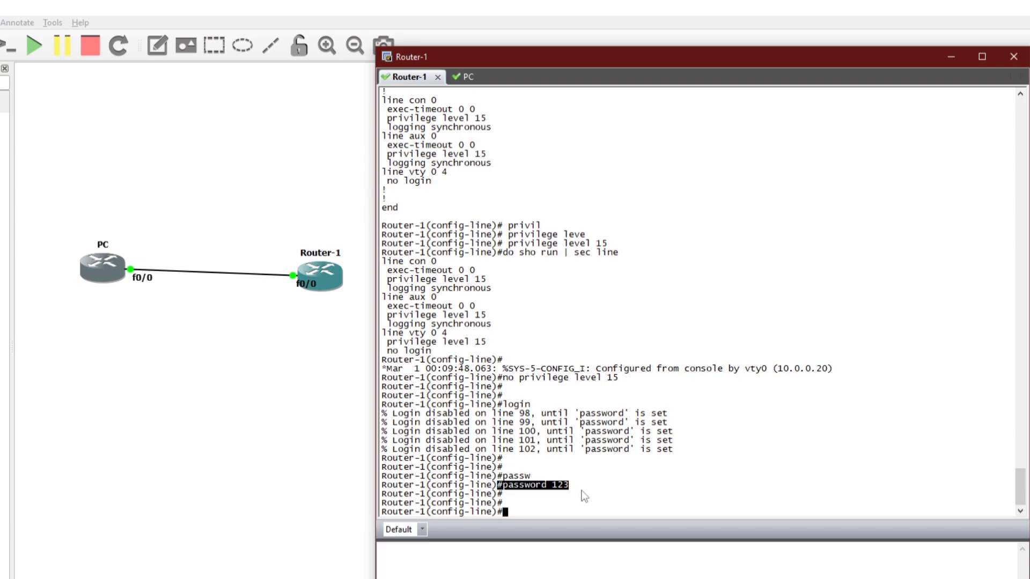
{"action": "left_click", "coordinate": [580, 491]}
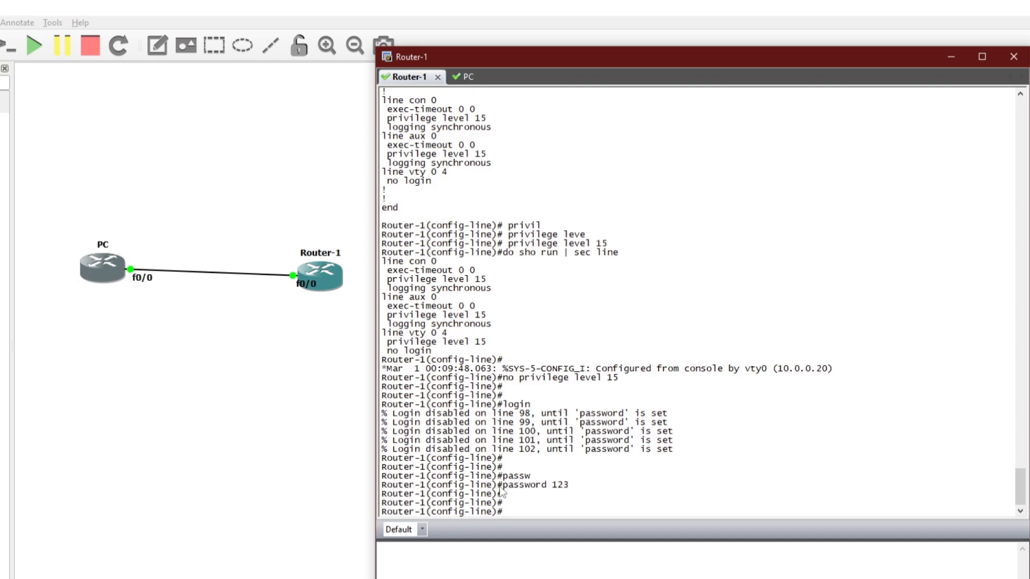
{"action": "left_click_drag", "start_coordinate": [499, 486], "coordinate": [581, 487]}
{"action": "left_click", "coordinate": [539, 501]}
- Telnet from the PC to 10.0.0.10 again and enter the vty password at the prompt
{"action": "left_click", "coordinate": [463, 77]}
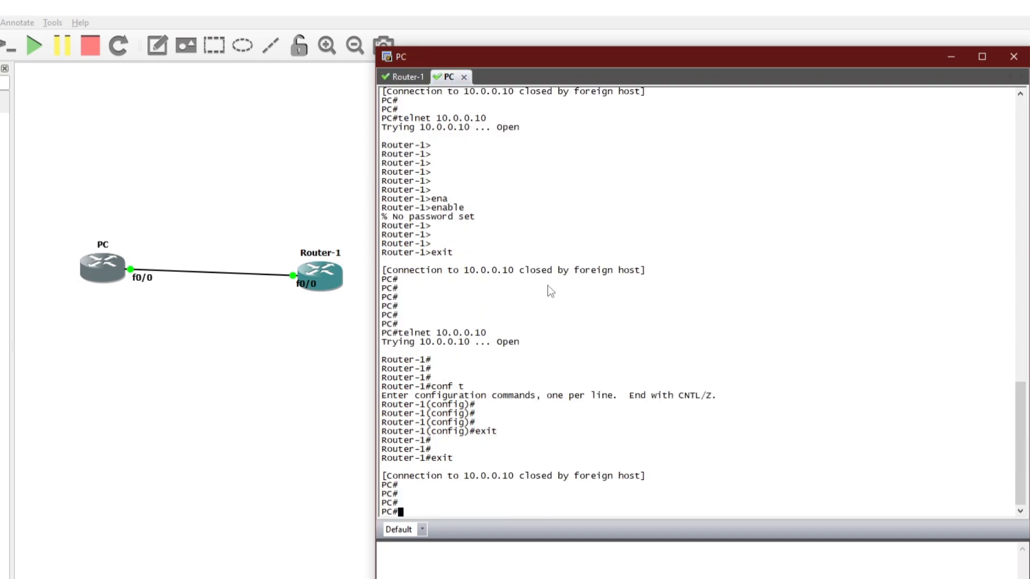
{"action": "key", "text": "Return"}
{"action": "key", "text": "Return"}
{"action": "key", "text": "Up"}
{"action": "key", "text": "Return"}
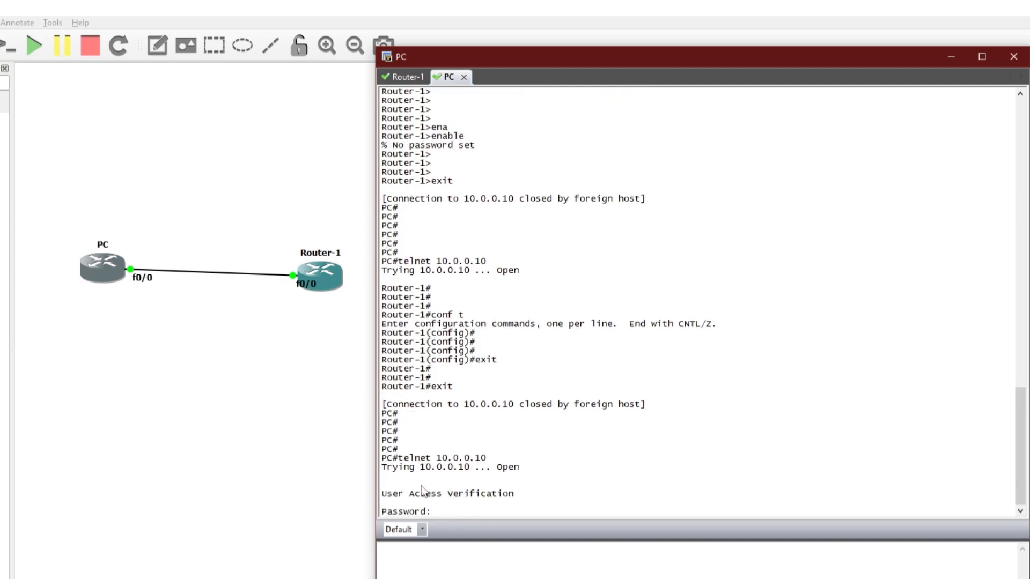
{"action": "type", "text": "cisco"}
{"action": "key", "text": "Return"}
{"action": "key", "text": "Return"}
{"action": "key", "text": "Return"}
{"action": "key", "text": "Return"}
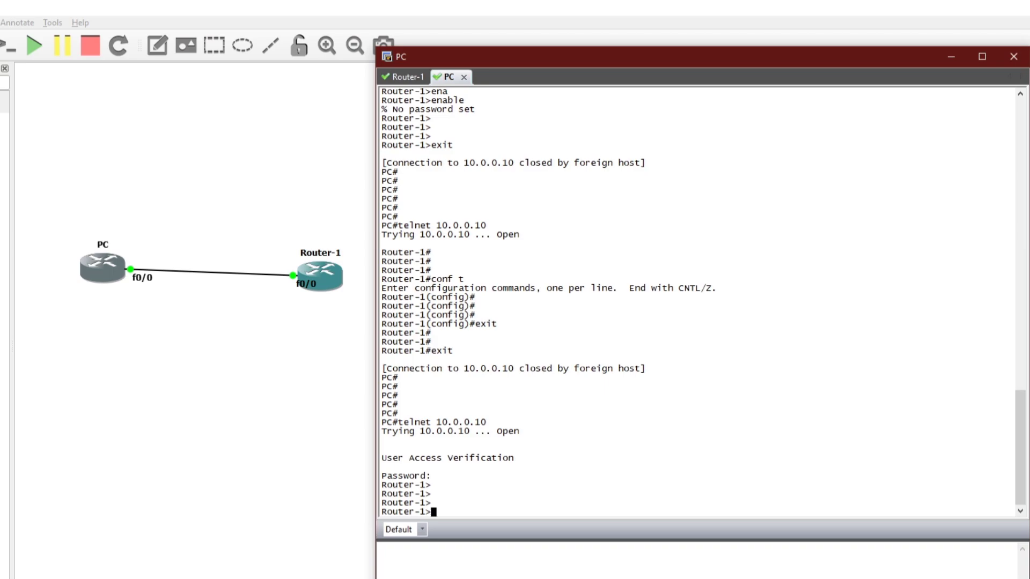
- Try enable on Router-1, which is refused with '% No password set'
{"action": "type", "text": "ena"}
{"action": "key", "text": "Tab"}
{"action": "key", "text": "Return"}
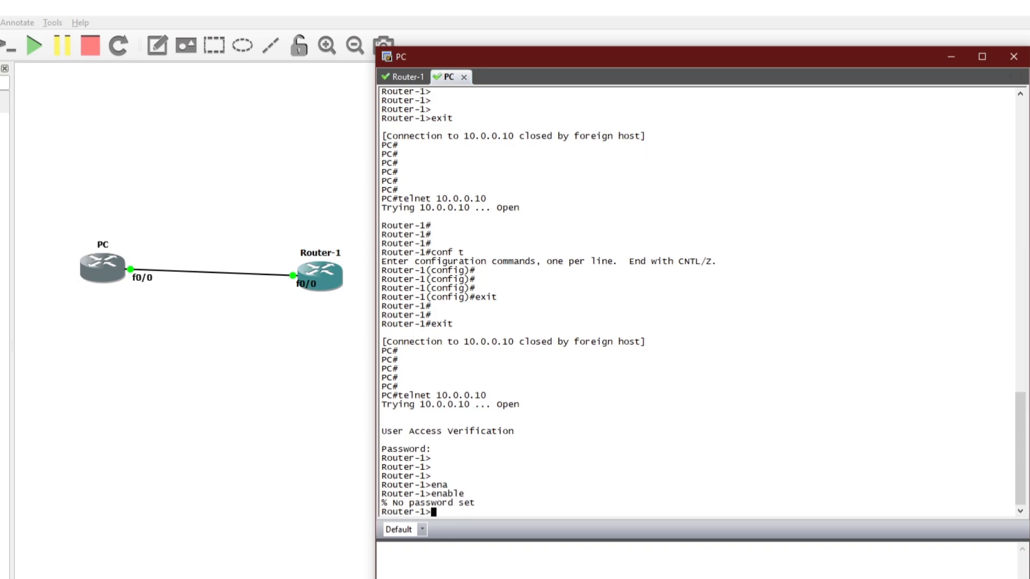
{"action": "key", "text": "Return"}
{"action": "key", "text": "Return"}
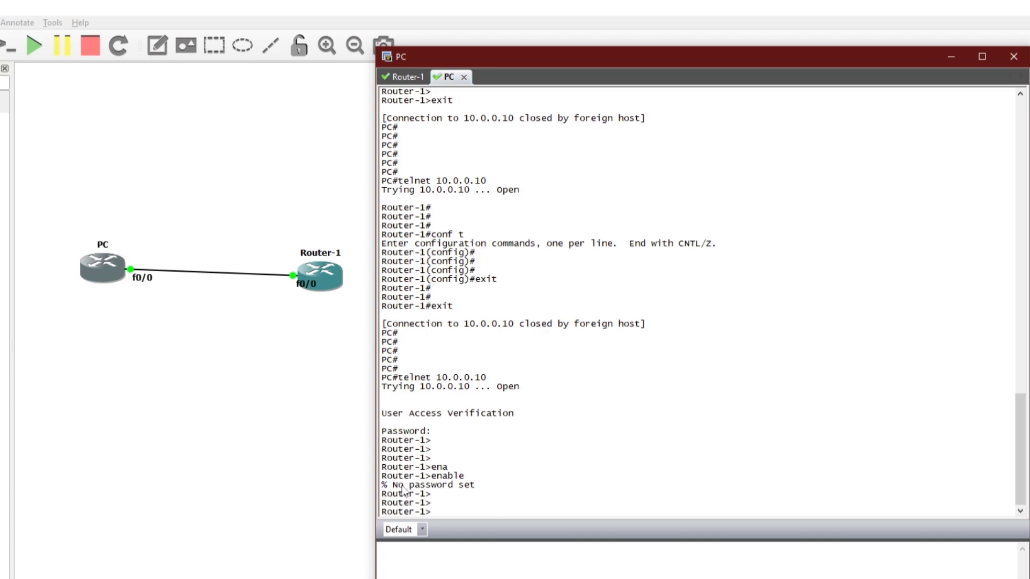
{"action": "left_click", "coordinate": [404, 76]}
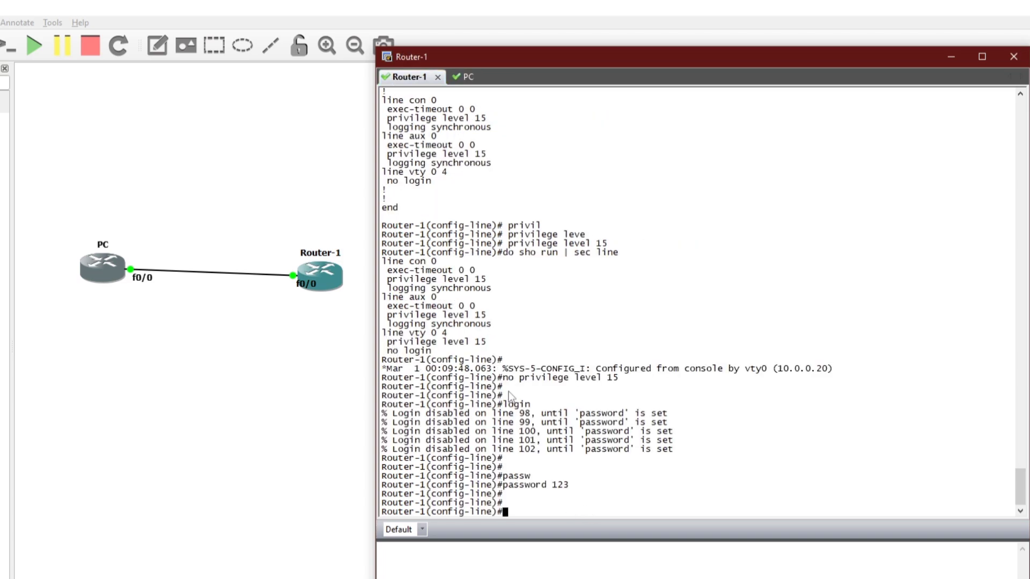
- Re-display Router-1's line configuration to review the new vty login and password settings
{"action": "key", "text": "Up"}
{"action": "key", "text": "Up"}
{"action": "key", "text": "Up"}
{"action": "key", "text": "Up"}
{"action": "key", "text": "Up"}
{"action": "key", "text": "Return"}
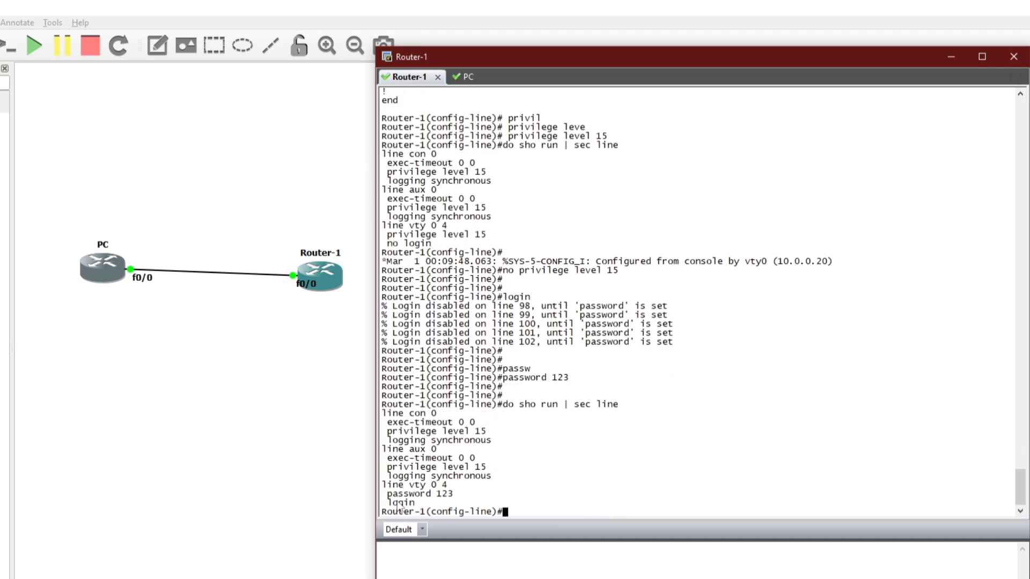
{"action": "left_click_drag", "start_coordinate": [383, 485], "coordinate": [435, 506]}
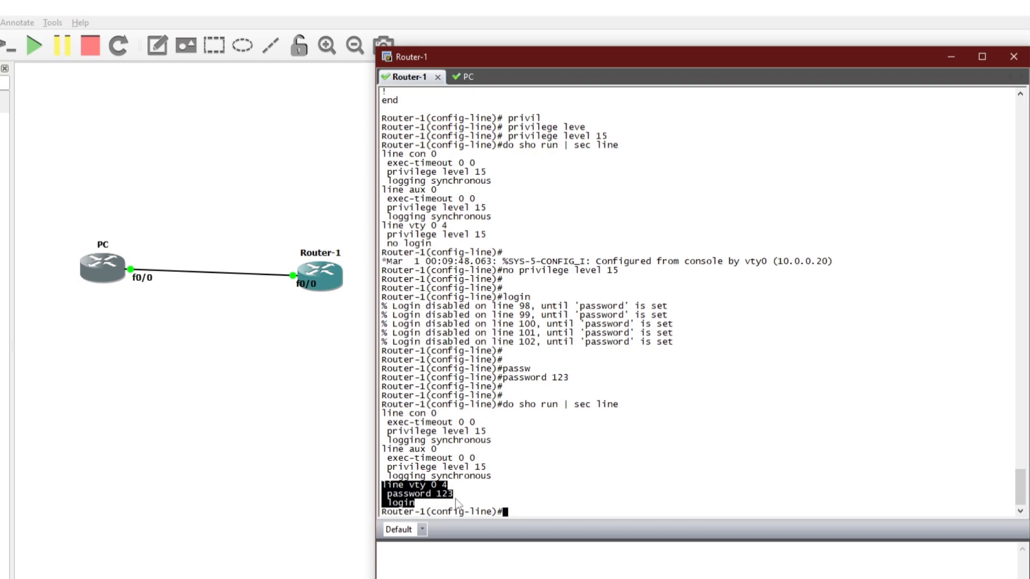
{"action": "left_click", "coordinate": [459, 498]}
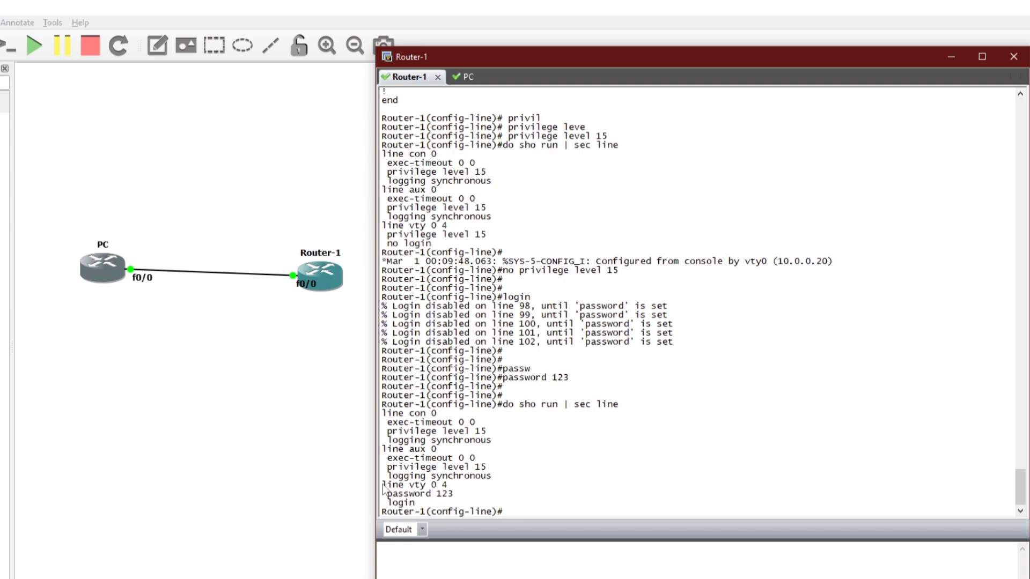
{"action": "left_click_drag", "start_coordinate": [384, 486], "coordinate": [454, 508]}
{"action": "left_click", "coordinate": [567, 510]}
- Leave line configuration and set an enable secret on Router-1
{"action": "type", "text": "exit"}
{"action": "key", "text": "Return"}
{"action": "key", "text": "Return"}
{"action": "key", "text": "Return"}
{"action": "key", "text": "Return"}
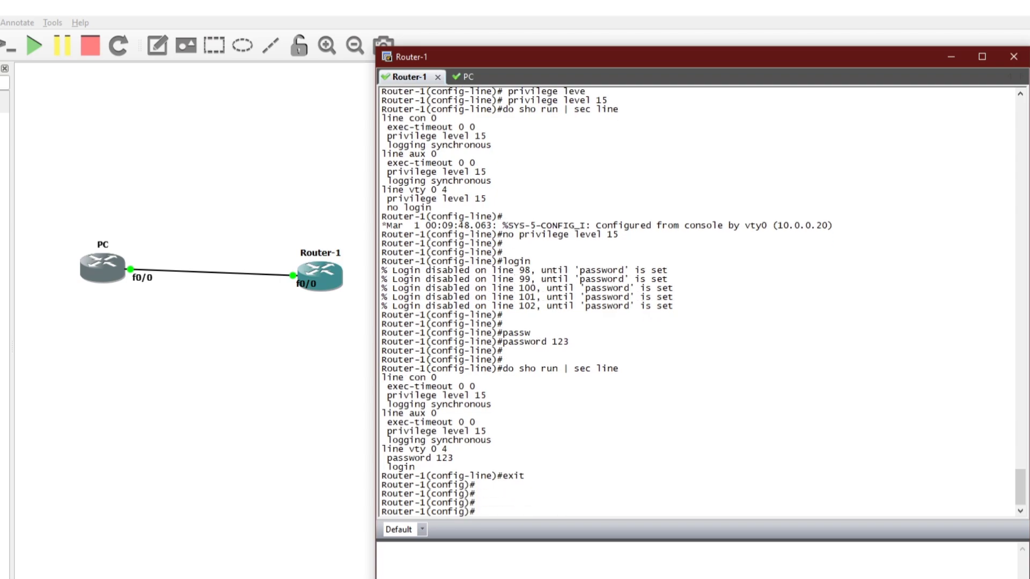
{"action": "type", "text": "ena"}
{"action": "key", "text": "Tab"}
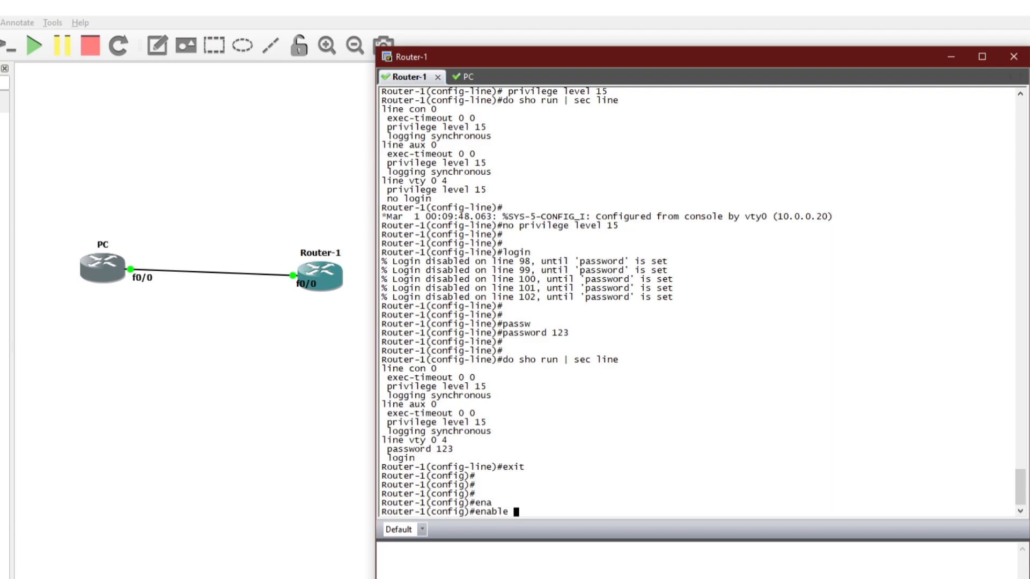
{"action": "type", "text": "ser"}
{"action": "key", "text": "Tab"}
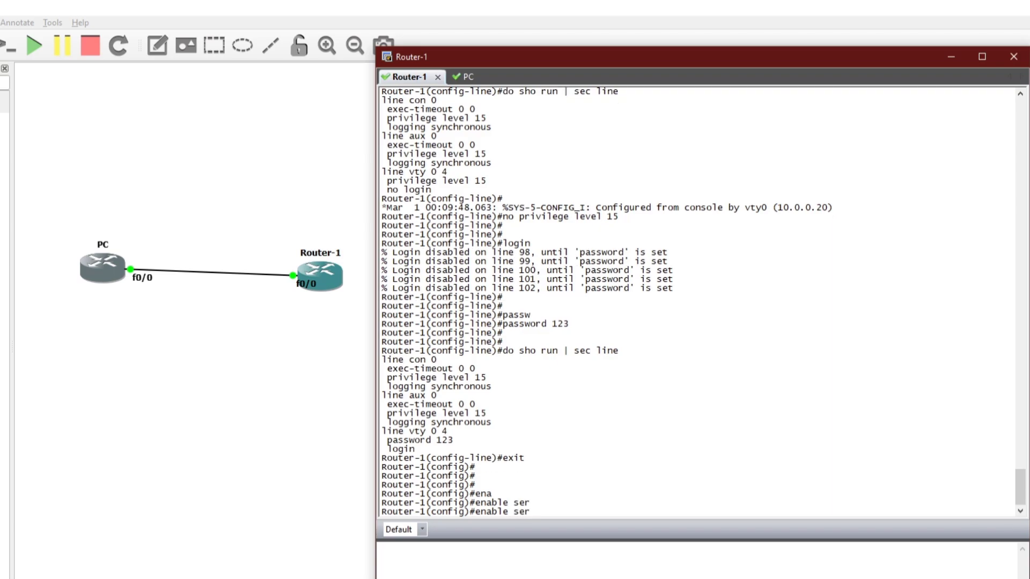
{"action": "key", "text": "BackSpace"}
{"action": "type", "text": "c"}
{"action": "key", "text": "Tab"}
{"action": "type", "text": "123"}
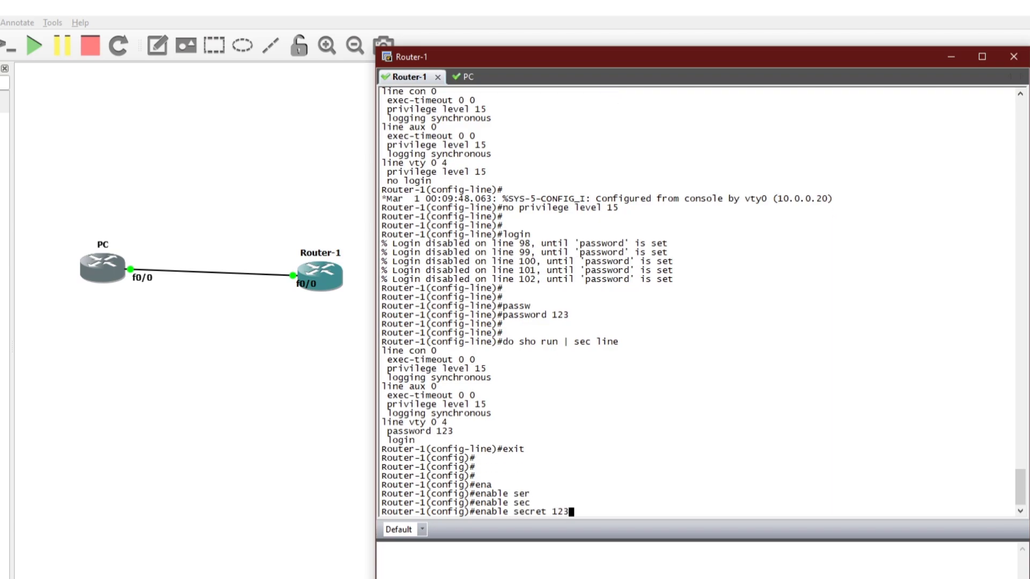
{"action": "key", "text": "Return"}
{"action": "key", "text": "Return"}
{"action": "key", "text": "Return"}
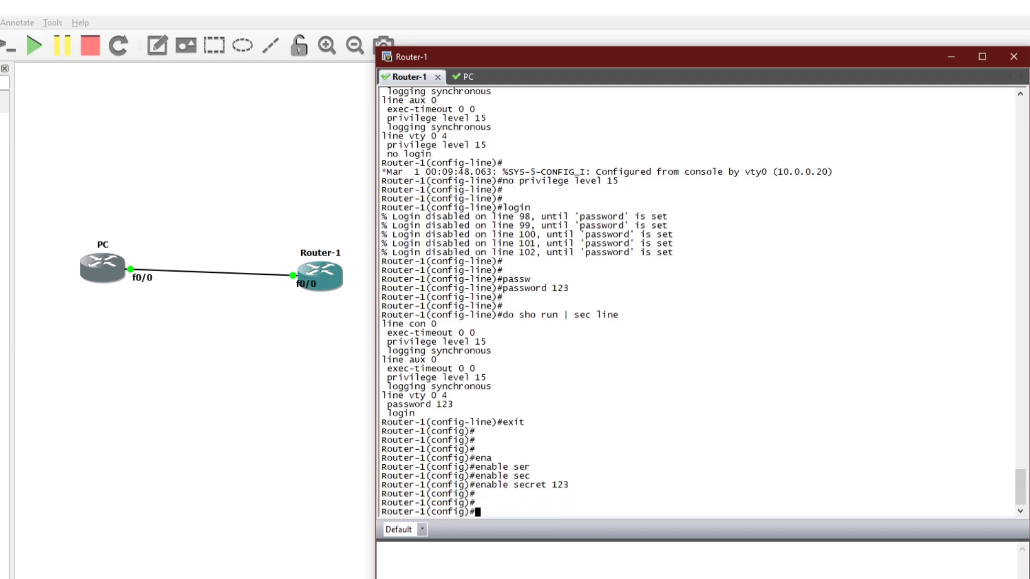
{"action": "left_click", "coordinate": [465, 77]}
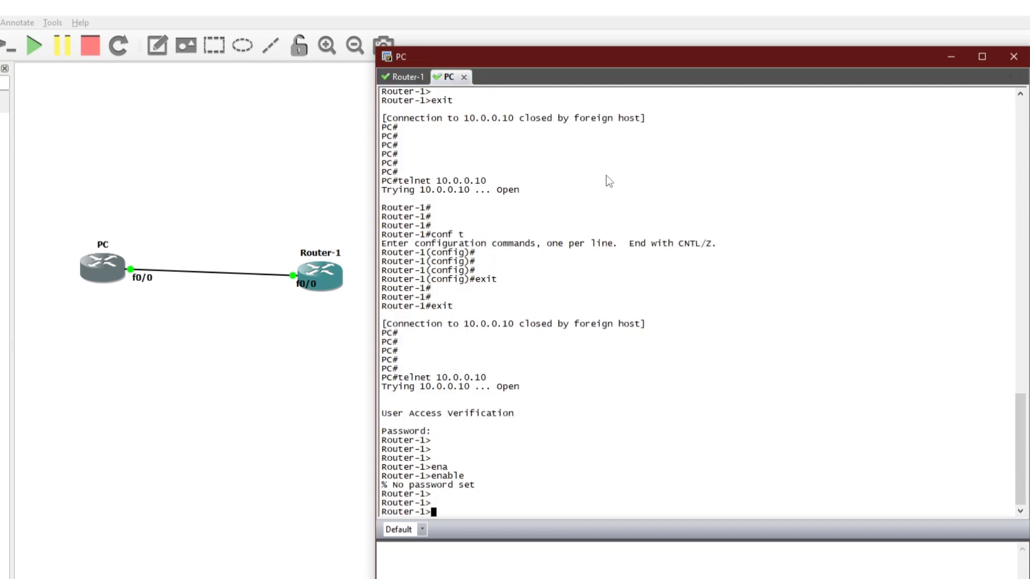
- End the PC's telnet session and reconnect to 10.0.0.10, submitting the login password
{"action": "type", "text": "exit"}
{"action": "key", "text": "Return"}
{"action": "key", "text": "Return"}
{"action": "key", "text": "Return"}
{"action": "key", "text": "Return"}
{"action": "key", "text": "Return"}
{"action": "key", "text": "Return"}
{"action": "key", "text": "Return"}
{"action": "key", "text": "Up"}
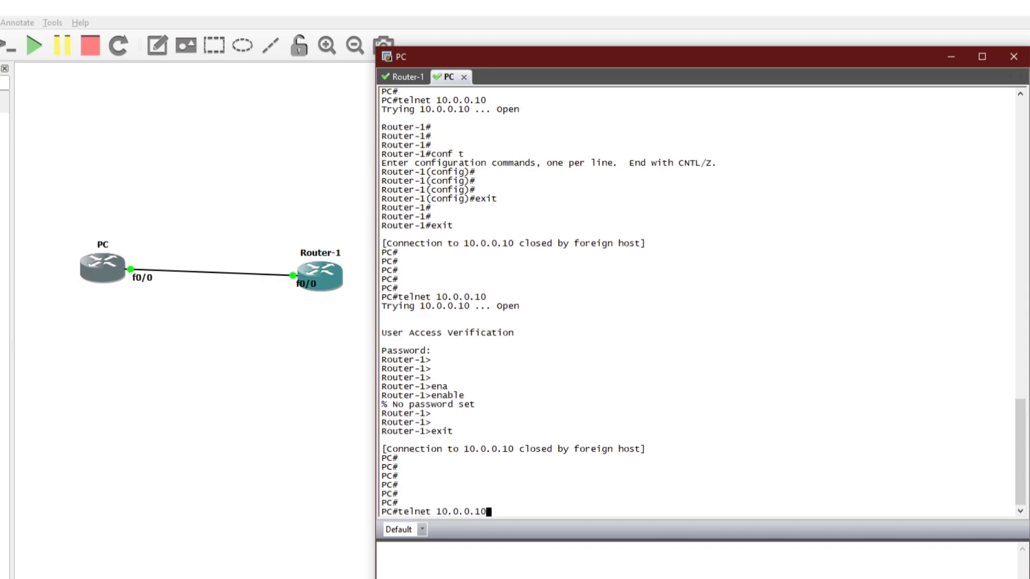
{"action": "key", "text": "Return"}
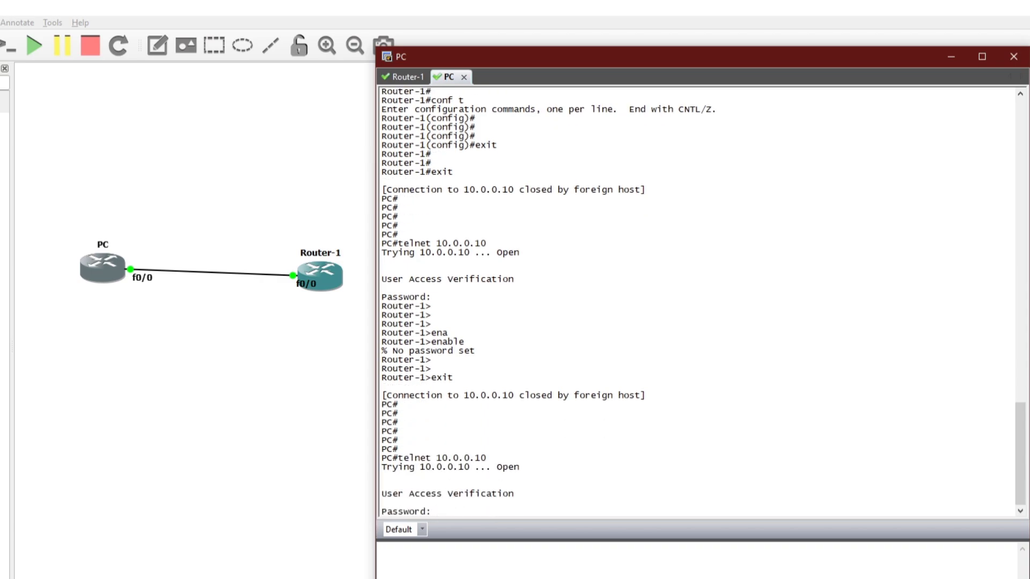
{"action": "key", "text": "Return"}
{"action": "key", "text": "Return"}
{"action": "key", "text": "Return"}
{"action": "key", "text": "Return"}
{"action": "key", "text": "Return"}
- Enter privileged mode with the enable secret to reach Router-1#, then close the session
{"action": "type", "text": "ena"}
{"action": "key", "text": "Tab"}
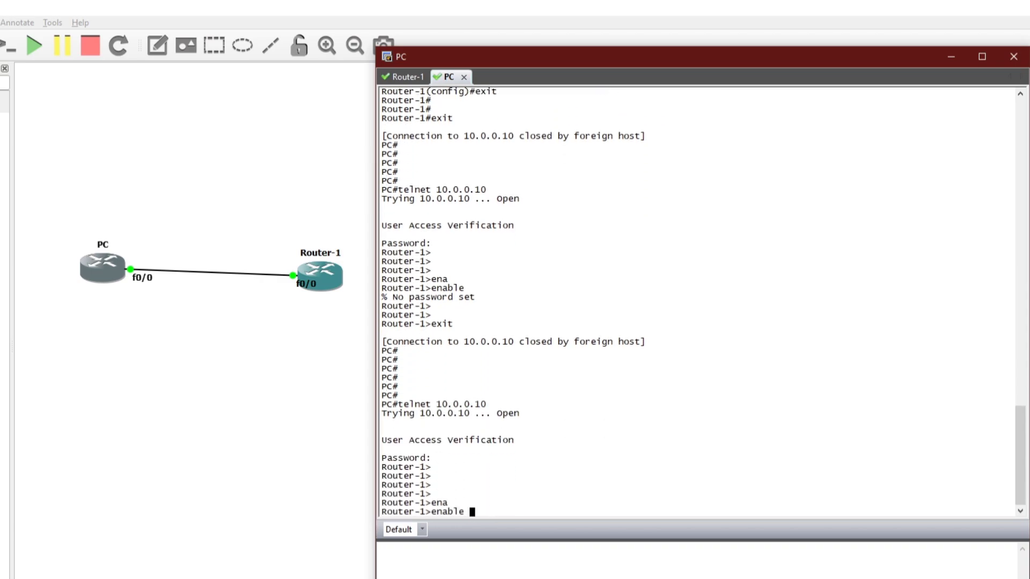
{"action": "key", "text": "Return"}
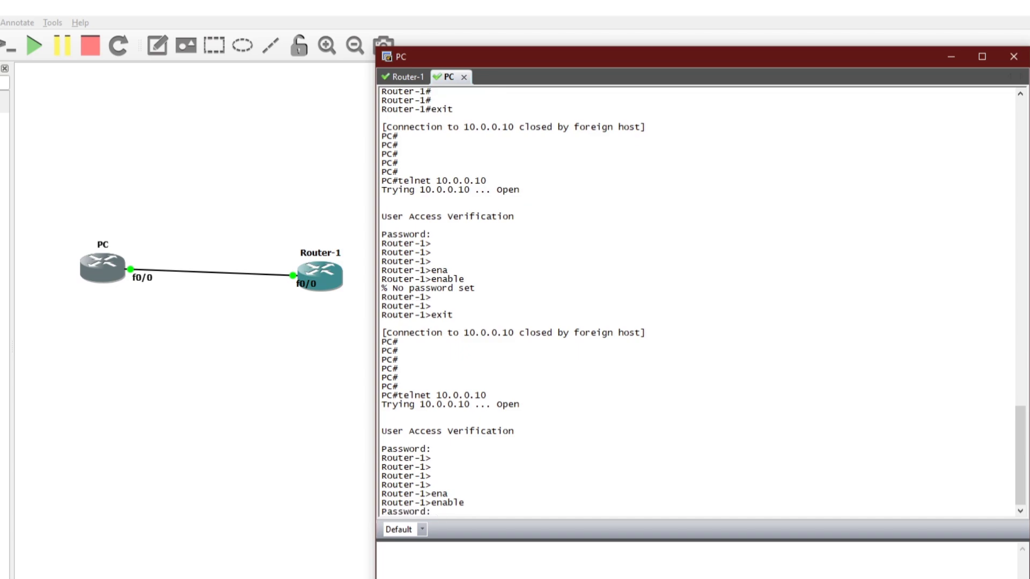
{"action": "key", "text": "Return"}
{"action": "key", "text": "Return"}
{"action": "key", "text": "Return"}
{"action": "key", "text": "Return"}
{"action": "key", "text": "Return"}
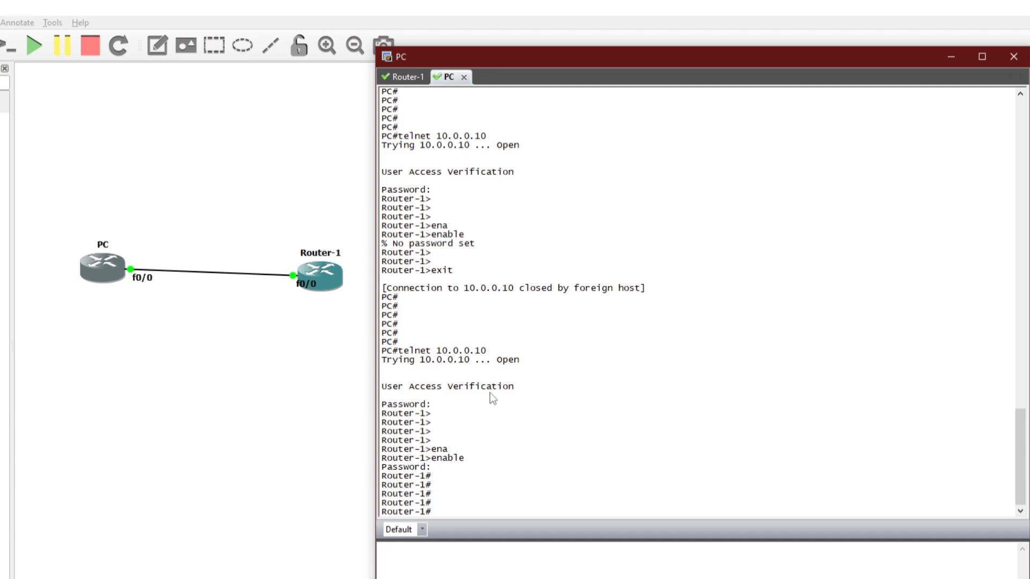
{"action": "type", "text": "exit"}
{"action": "key", "text": "Return"}
{"action": "key", "text": "Return"}
{"action": "key", "text": "Return"}
{"action": "key", "text": "Return"}
{"action": "key", "text": "Return"}
{"action": "key", "text": "Return"}
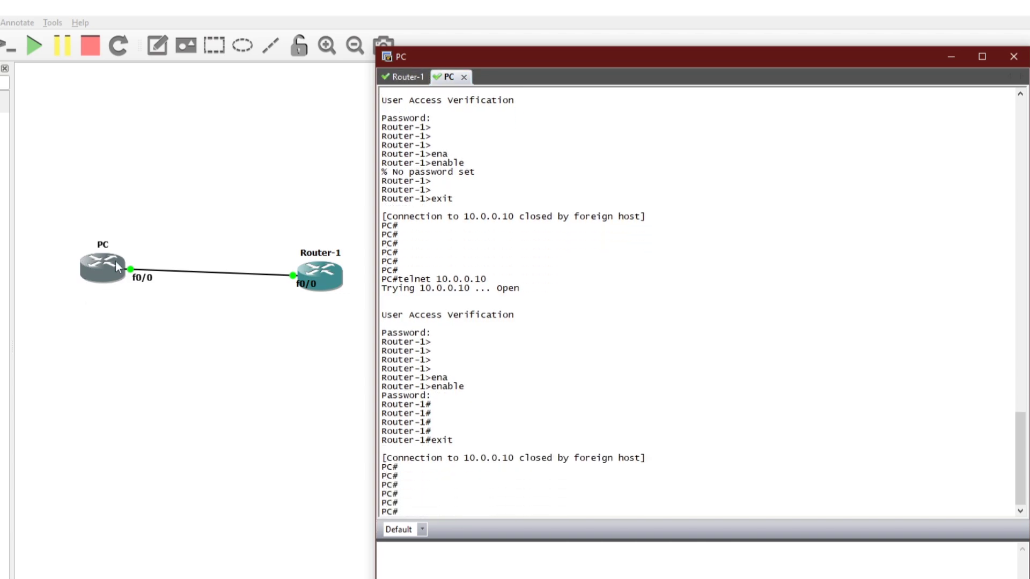
{"action": "left_click", "coordinate": [390, 77]}
- Create local user admin1 with a password on Router-1
{"action": "key", "text": "Return"}
{"action": "key", "text": "Return"}
{"action": "key", "text": "Return"}
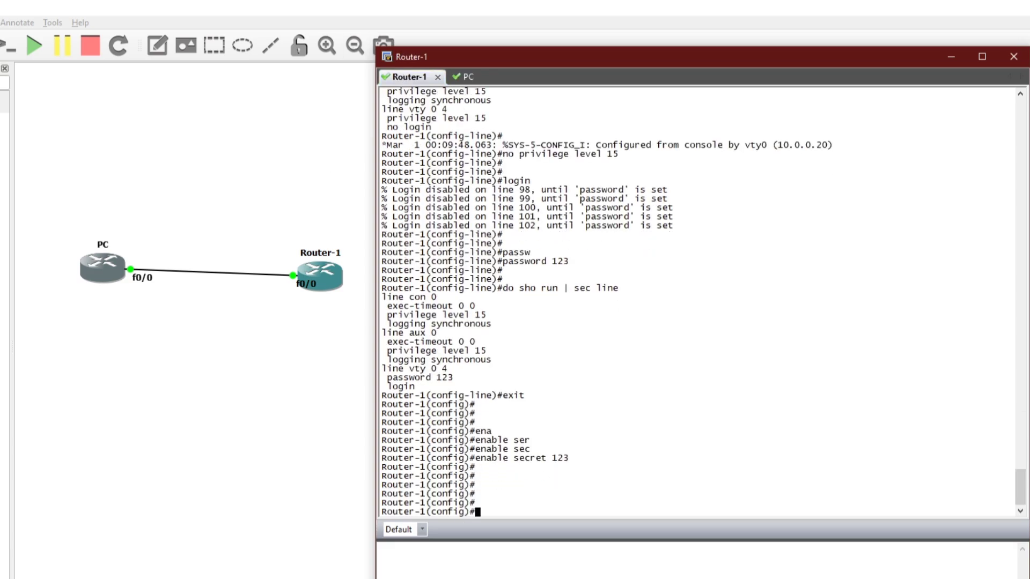
{"action": "type", "text": "user"}
{"action": "key", "text": "Tab"}
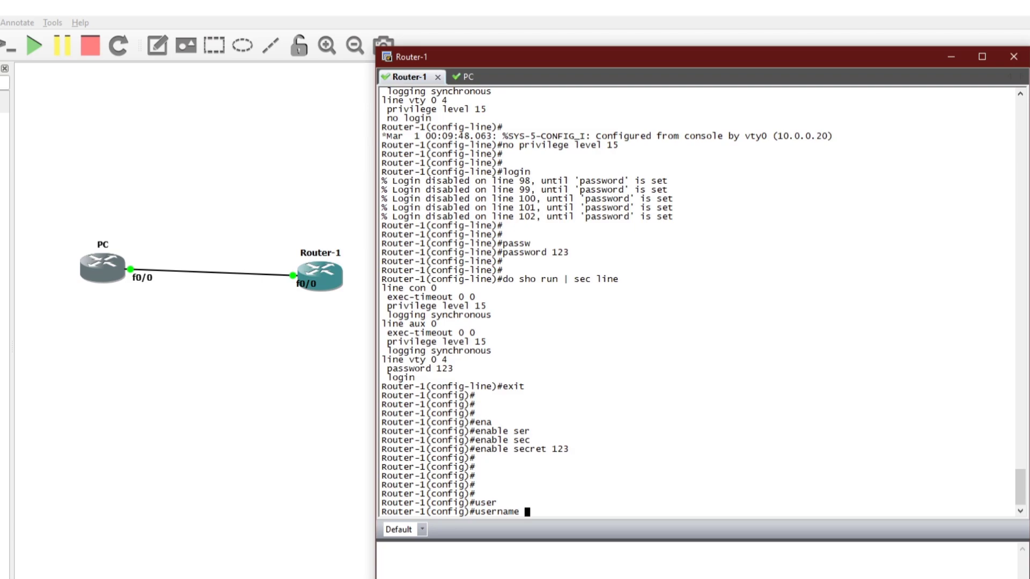
{"action": "type", "text": "admin1 pass"}
{"action": "key", "text": "Tab"}
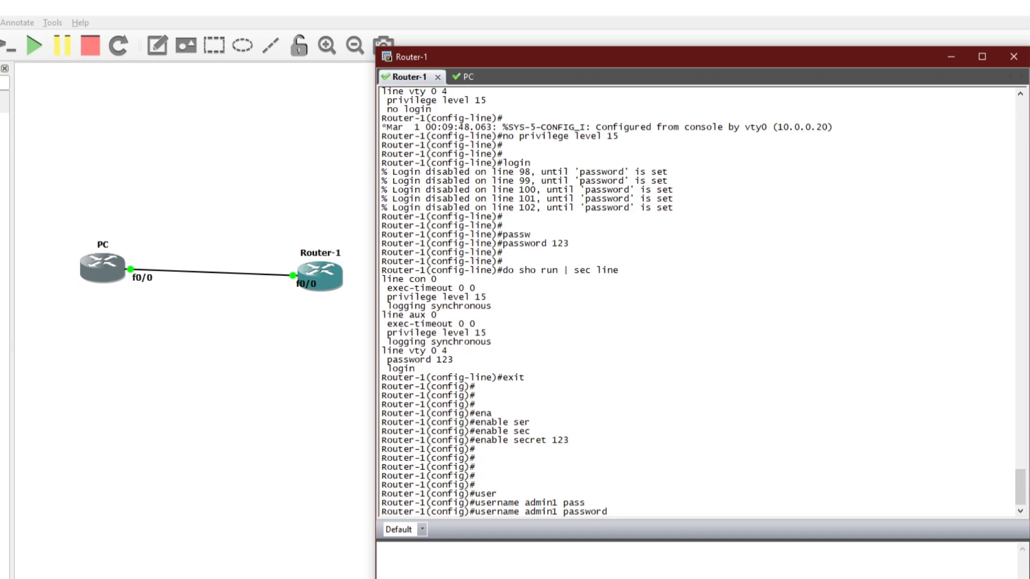
{"action": "type", "text": "123"}
{"action": "key", "text": "Return"}
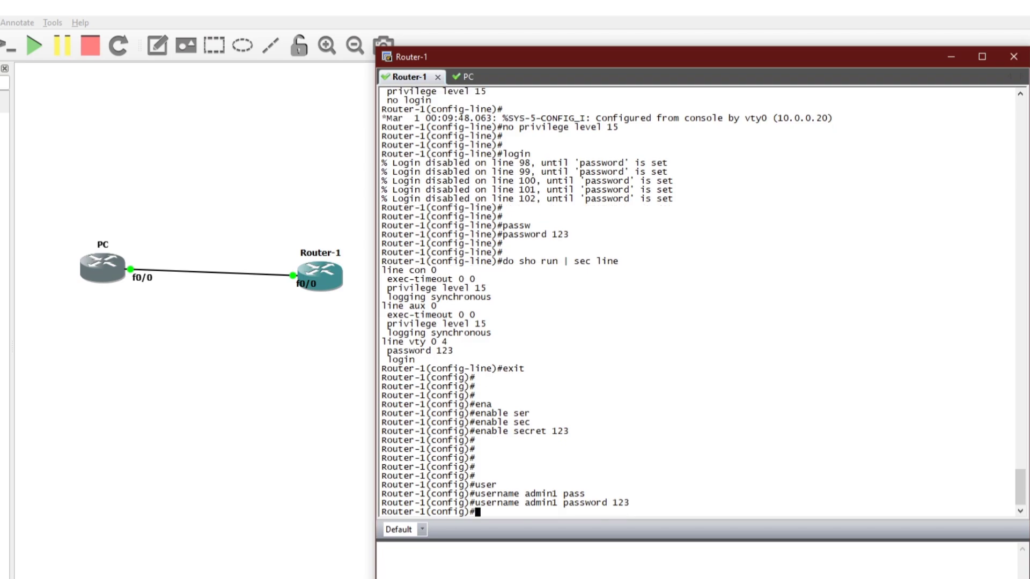
- Run 'do sho run | sec user' to show the user entry with its unencrypted password
{"action": "key", "text": "Return"}
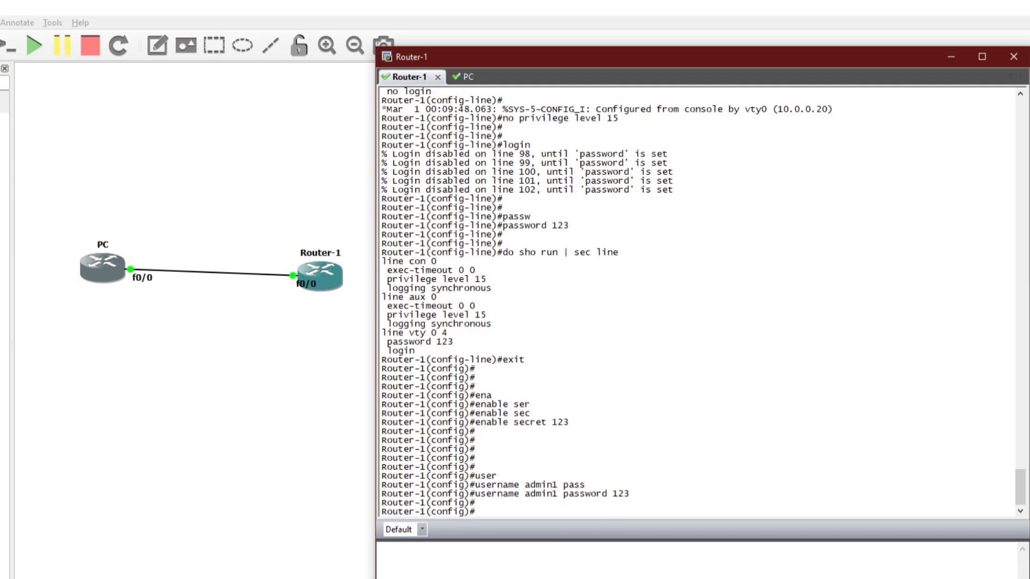
{"action": "key", "text": "Up"}
{"action": "key", "text": "Up"}
{"action": "key", "text": "Up"}
{"action": "key", "text": "Up"}
{"action": "key", "text": "BackSpace"}
{"action": "key", "text": "BackSpace"}
{"action": "key", "text": "BackSpace"}
{"action": "key", "text": "BackSpace"}
{"action": "type", "text": "user"}
{"action": "key", "text": "Return"}
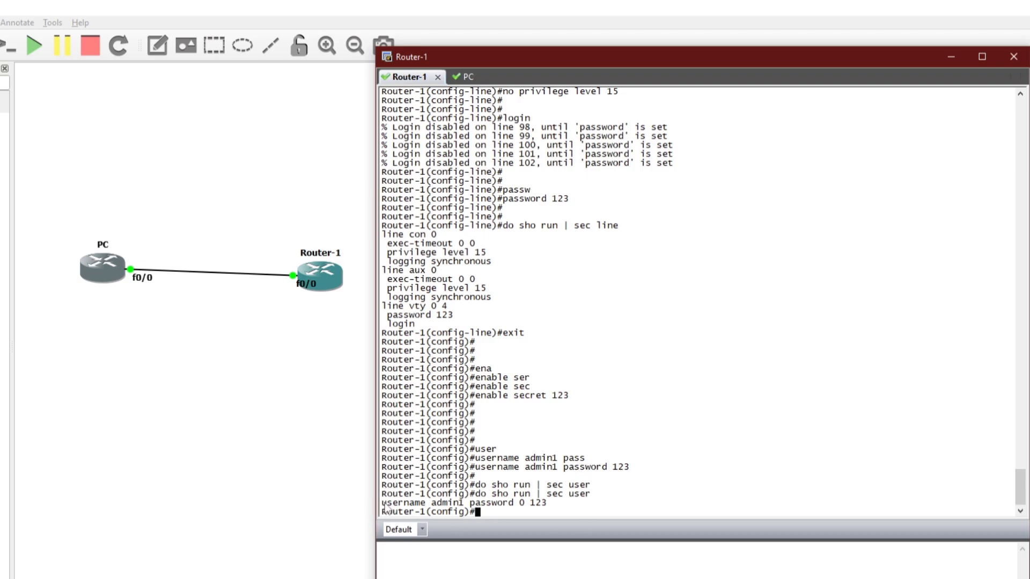
- Highlight the admin1 user line showing its cleartext password
{"action": "left_click_drag", "start_coordinate": [382, 504], "coordinate": [428, 508]}
{"action": "left_click_drag", "start_coordinate": [382, 505], "coordinate": [532, 509]}
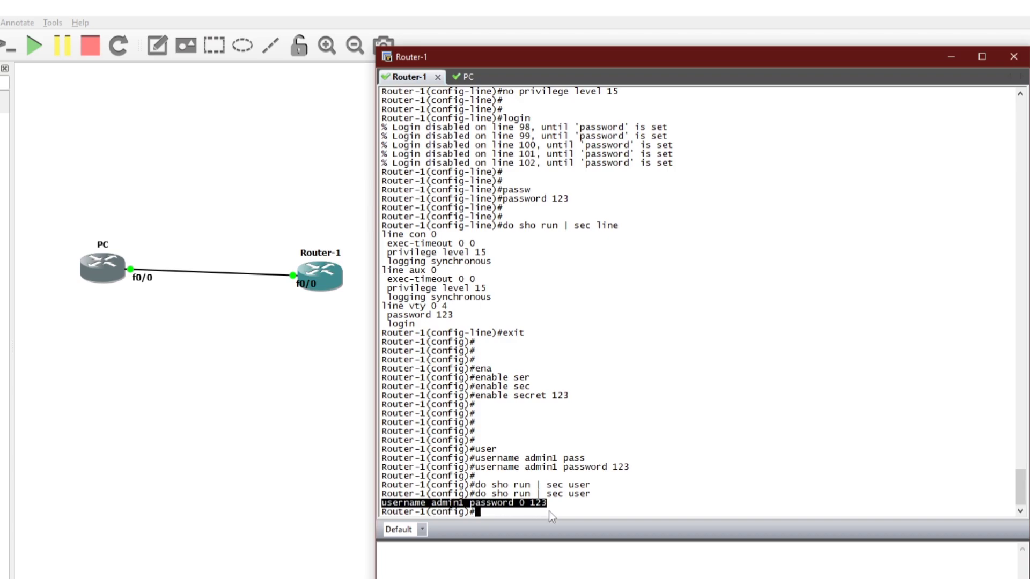
{"action": "left_click", "coordinate": [500, 513]}
- Run 'do sho run | sec line' and highlight the vty login and password lines
{"action": "key", "text": "Return"}
{"action": "key", "text": "Return"}
{"action": "key", "text": "Return"}
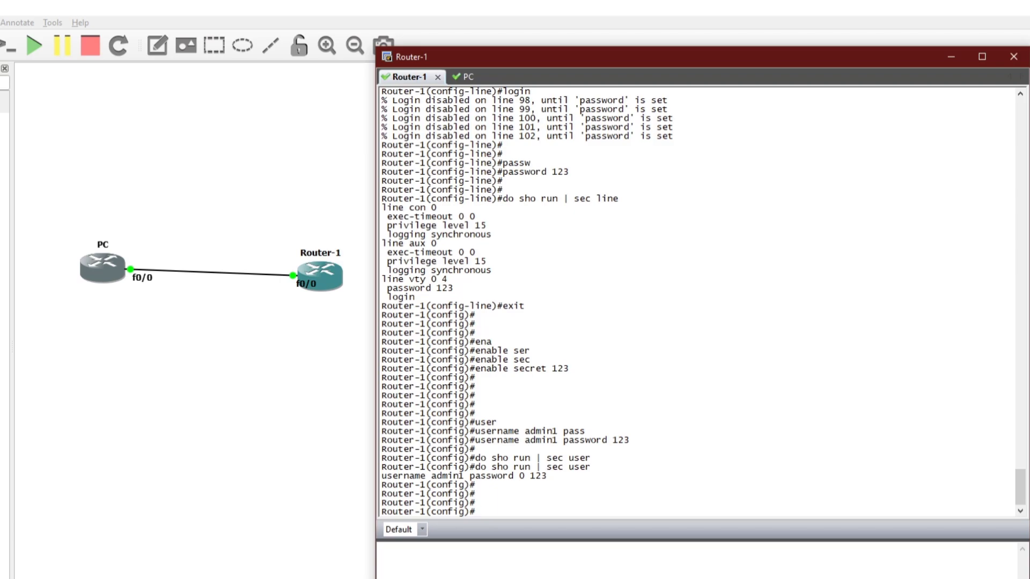
{"action": "key", "text": "Return"}
{"action": "key", "text": "Return"}
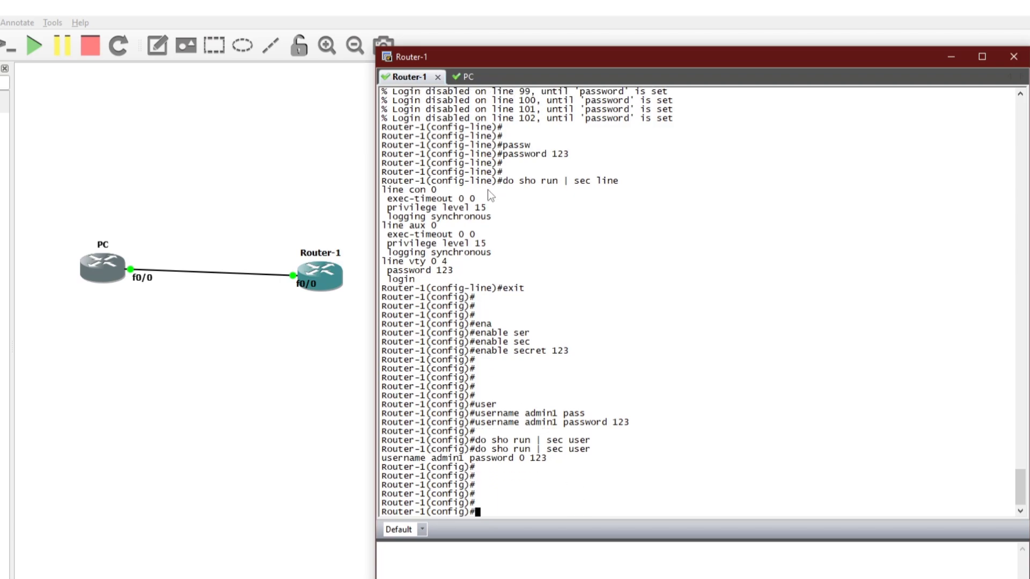
{"action": "key", "text": "Up"}
{"action": "key", "text": "Up"}
{"action": "key", "text": "Down"}
{"action": "key", "text": "BackSpace"}
{"action": "key", "text": "BackSpace"}
{"action": "key", "text": "BackSpace"}
{"action": "key", "text": "BackSpace"}
{"action": "type", "text": "line"}
{"action": "key", "text": "Return"}
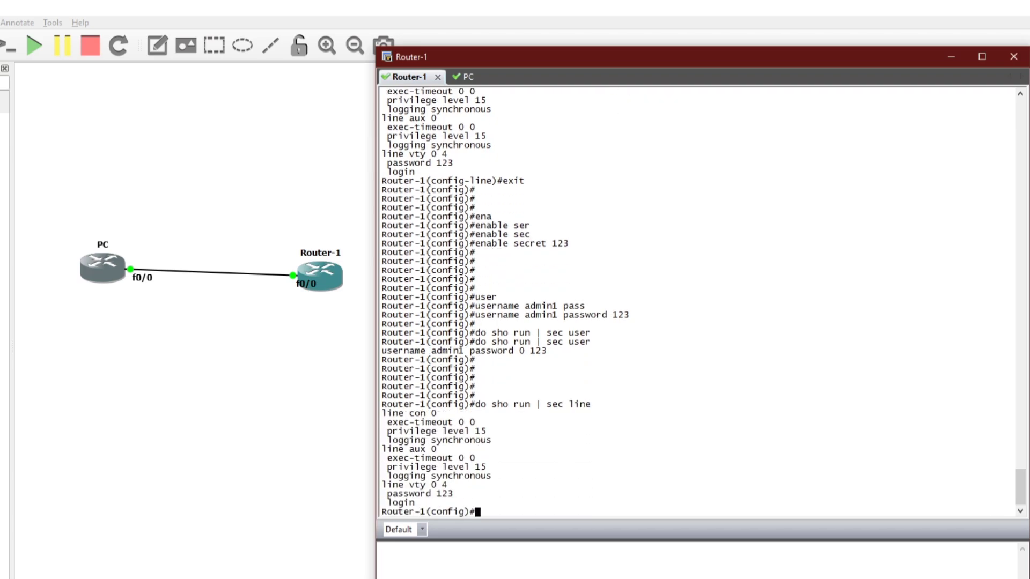
{"action": "left_click_drag", "start_coordinate": [417, 503], "coordinate": [383, 505]}
{"action": "left_click", "coordinate": [420, 504]}
{"action": "left_click_drag", "start_coordinate": [420, 504], "coordinate": [454, 494]}
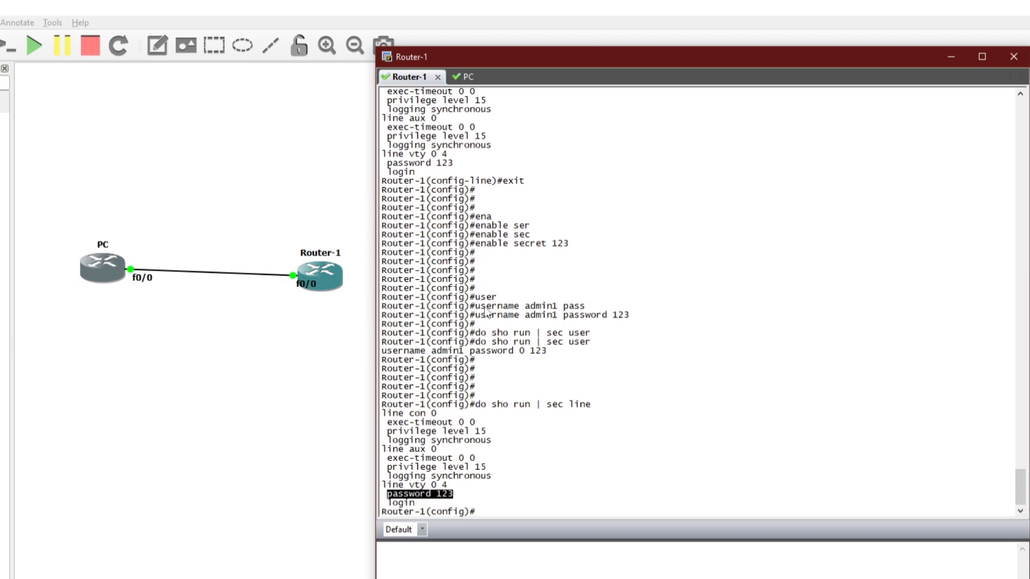
{"action": "left_click", "coordinate": [420, 512]}
- Enter configuration mode for vty lines 0 4
{"action": "type", "text": "line"}
{"action": "key", "text": "Tab"}
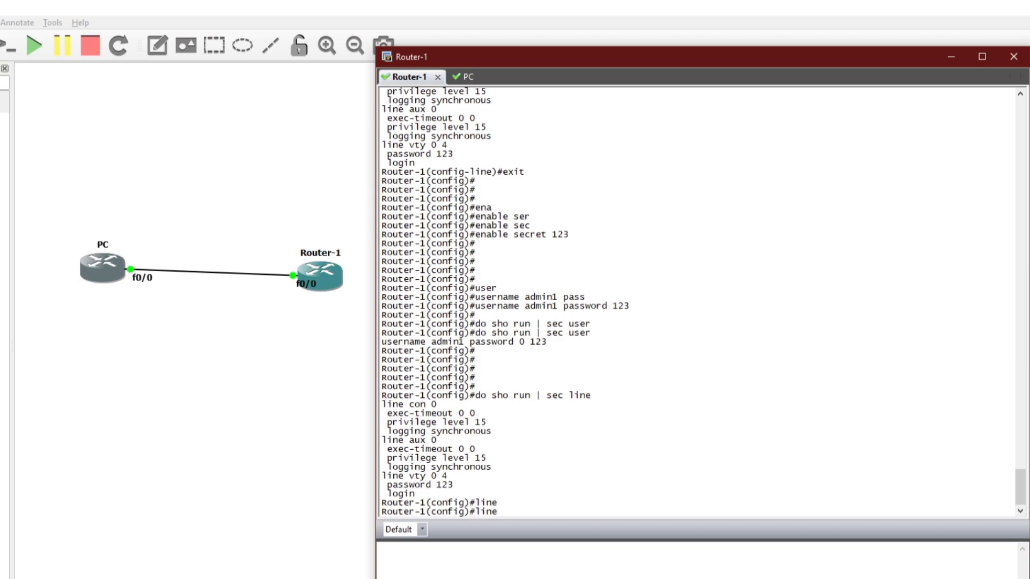
{"action": "type", "text": "vty 0 4"}
{"action": "key", "text": "Return"}
- List the 'login ?' options, highlighting tacacs and the local password checking option
{"action": "type", "text": "lo"}
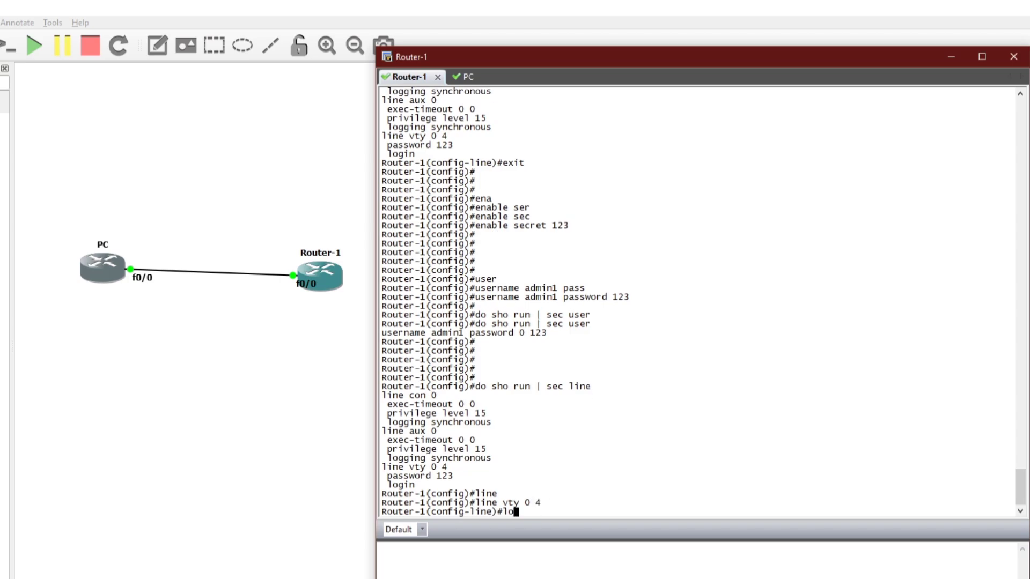
{"action": "type", "text": "gin ?"}
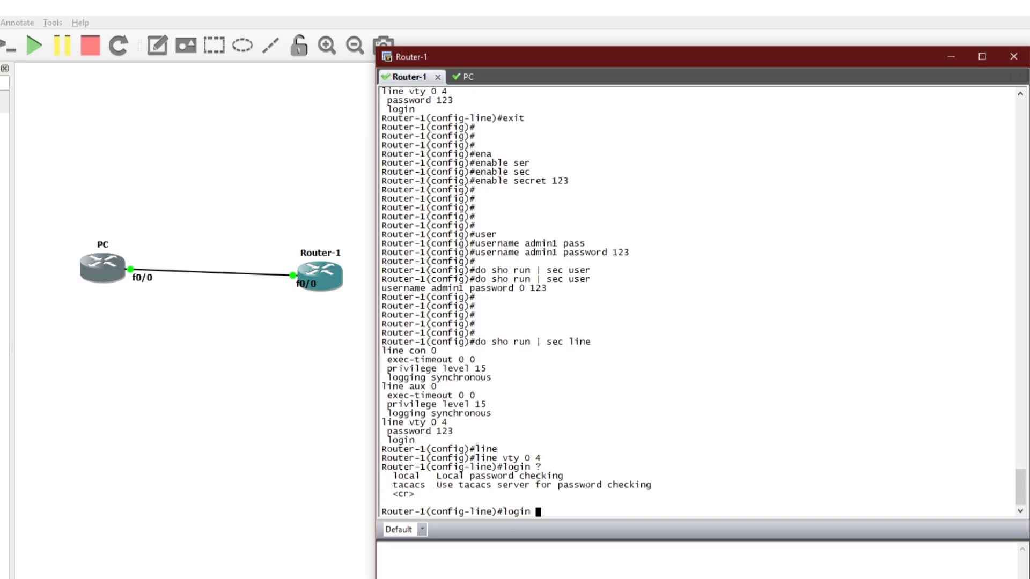
{"action": "left_click_drag", "start_coordinate": [393, 483], "coordinate": [636, 490]}
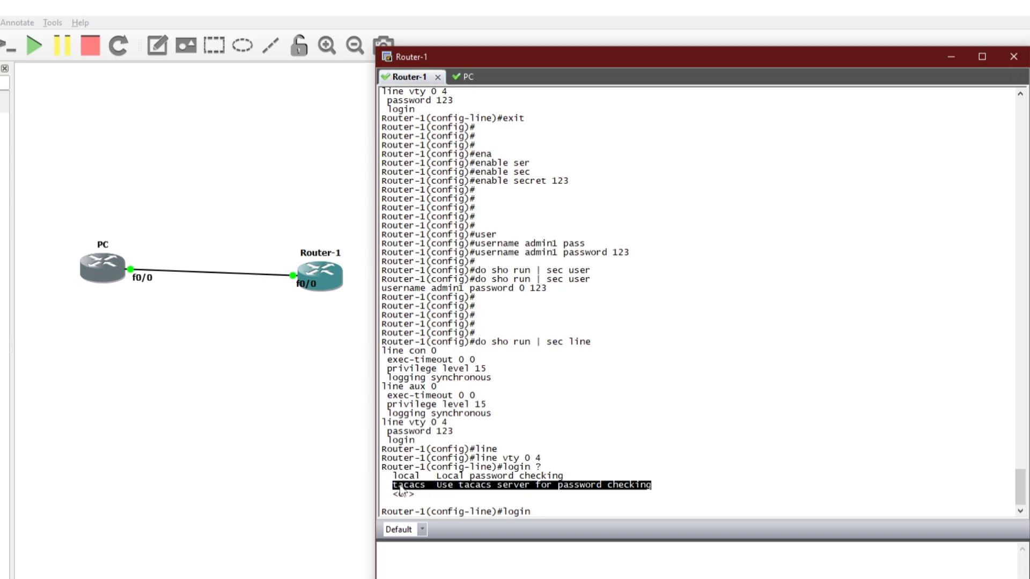
{"action": "left_click_drag", "start_coordinate": [384, 486], "coordinate": [653, 490]}
{"action": "left_click", "coordinate": [403, 493]}
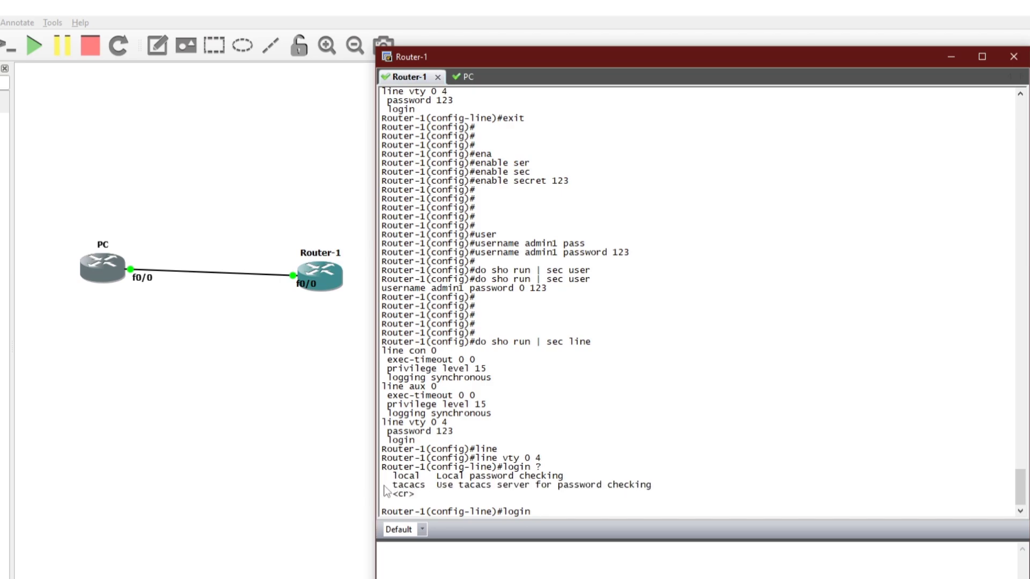
{"action": "left_click_drag", "start_coordinate": [385, 486], "coordinate": [655, 484]}
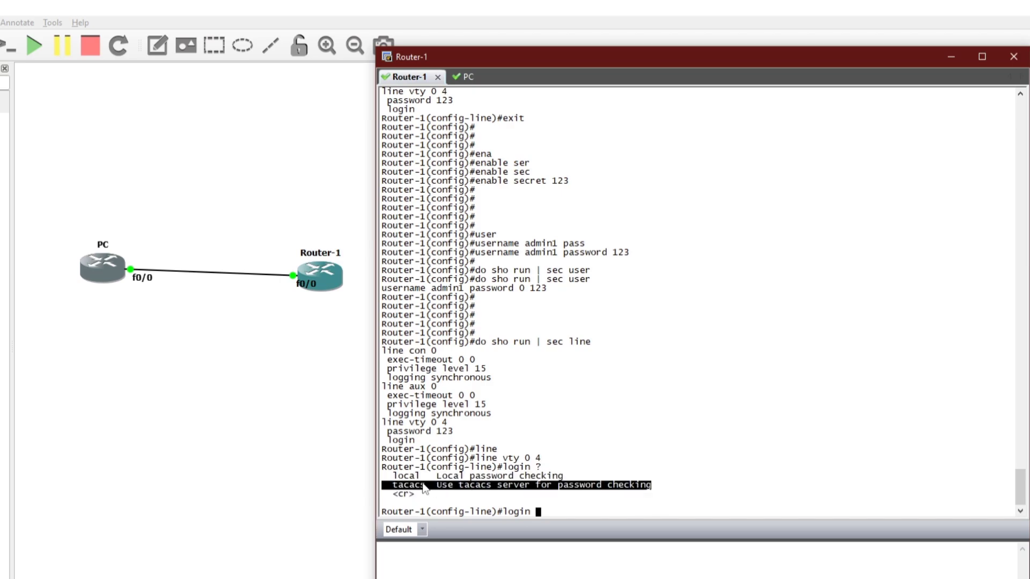
{"action": "left_click", "coordinate": [388, 480]}
{"action": "left_click_drag", "start_coordinate": [385, 482], "coordinate": [657, 482]}
{"action": "left_click", "coordinate": [383, 475]}
{"action": "left_click_drag", "start_coordinate": [383, 476], "coordinate": [564, 481]}
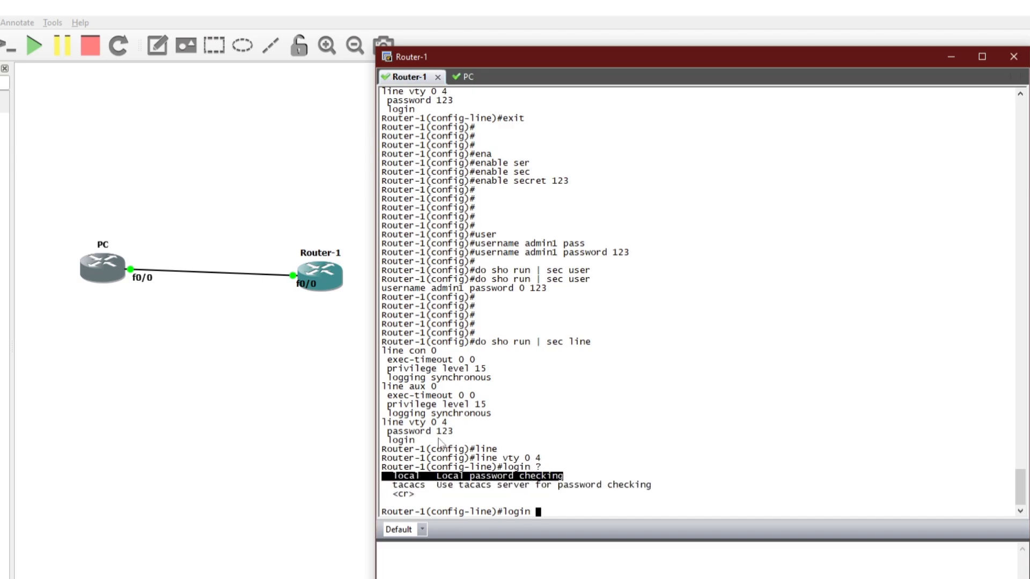
{"action": "left_click_drag", "start_coordinate": [416, 440], "coordinate": [454, 431]}
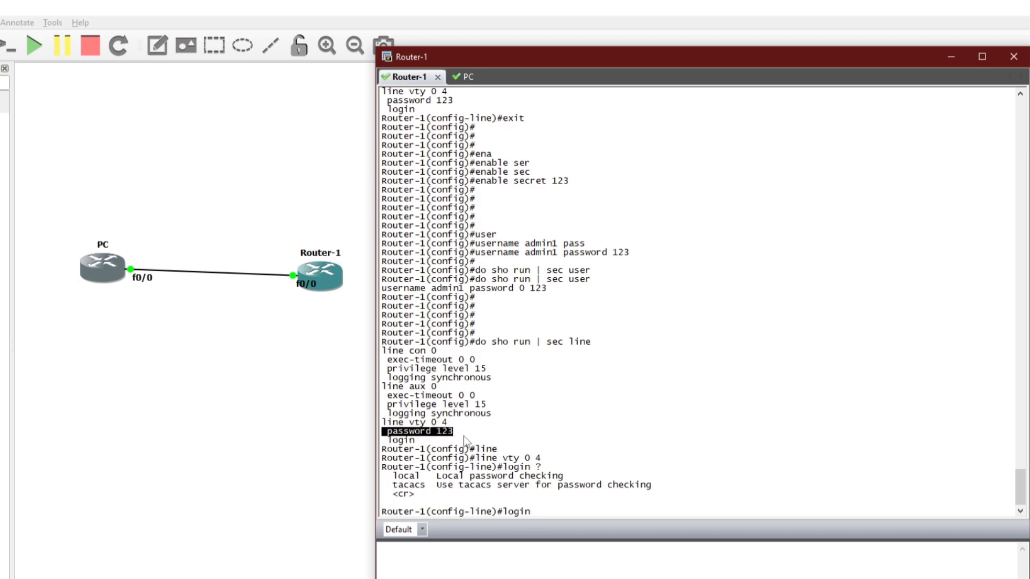
- Apply 'login local' to the vty lines and verify with 'do sho run | sec line'
{"action": "type", "text": "lo"}
{"action": "key", "text": "Tab"}
{"action": "key", "text": "Return"}
{"action": "key", "text": "Return"}
{"action": "key", "text": "Return"}
{"action": "type", "text": "do sho run | sec lin"}
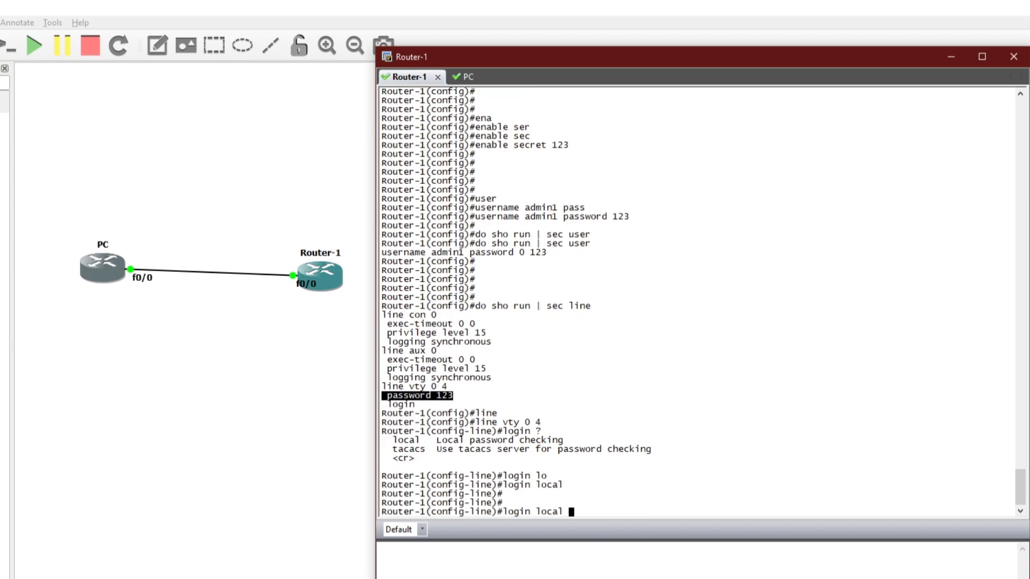
{"action": "type", "text": "e"}
{"action": "key", "text": "Return"}
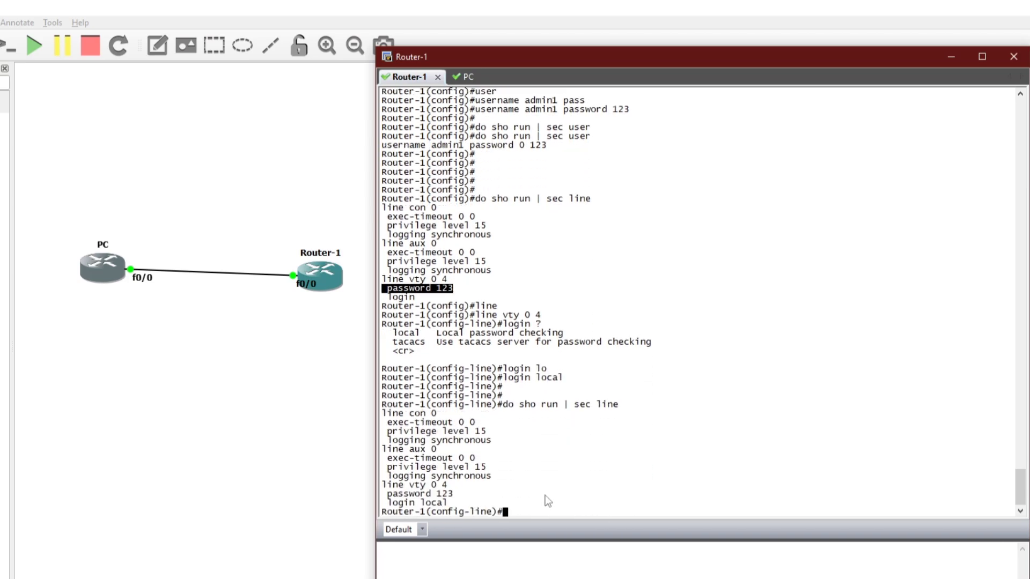
{"action": "double_click", "coordinate": [444, 494]}
{"action": "triple_click", "coordinate": [442, 502]}
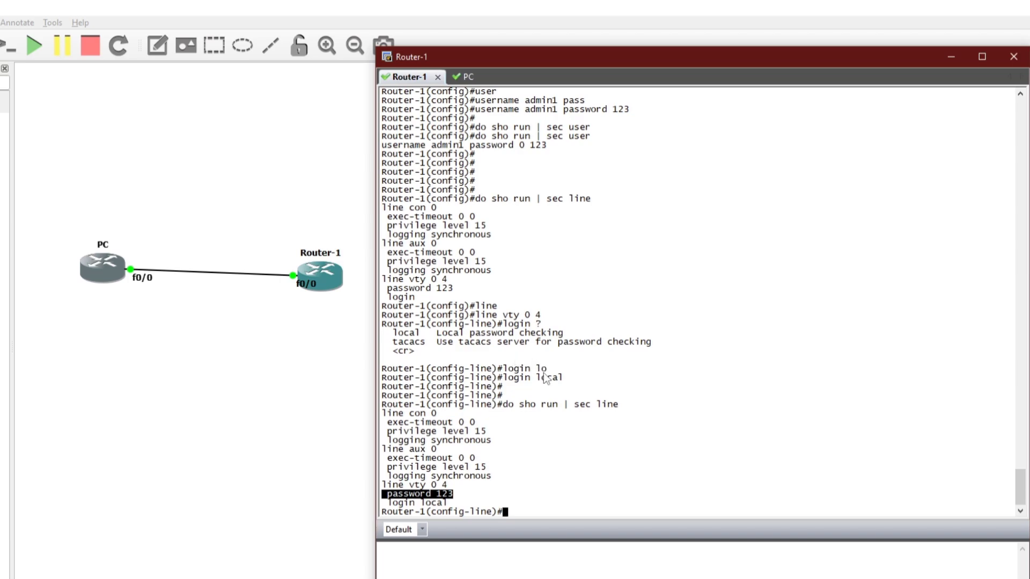
{"action": "left_click_drag", "start_coordinate": [382, 145], "coordinate": [551, 146]}
{"action": "key", "text": "ctrl+c"}
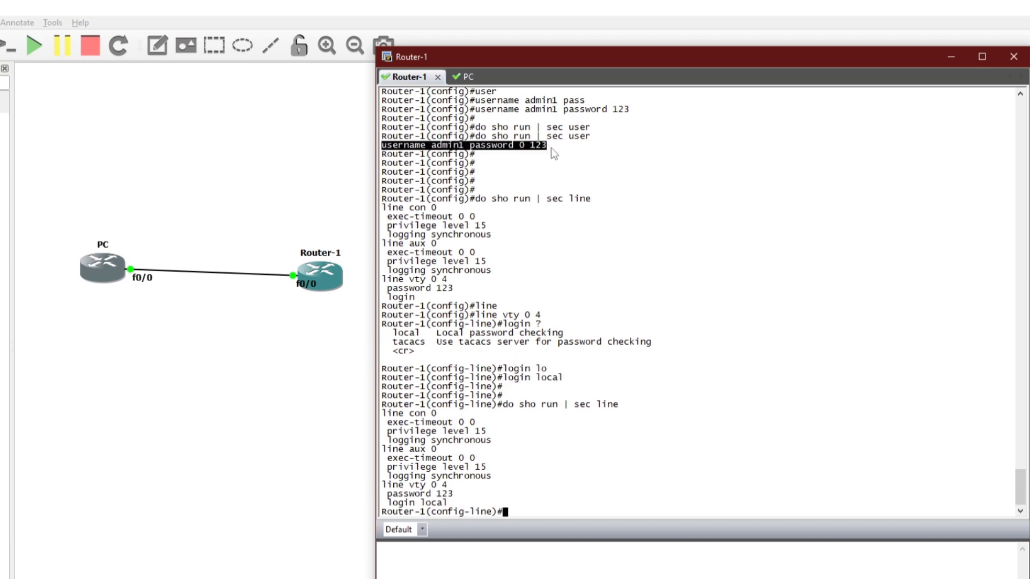
{"action": "left_click", "coordinate": [555, 490]}
{"action": "key", "text": "Return"}
{"action": "key", "text": "Return"}
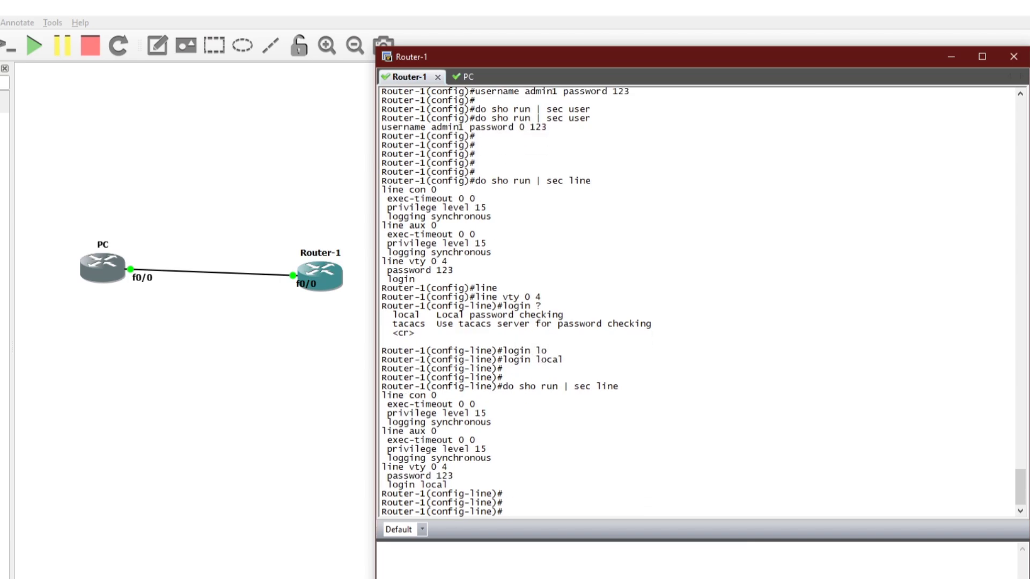
- From the PC, telnet to 10.0.0.10 and log in as admin1 with its password
{"action": "left_click", "coordinate": [454, 77]}
{"action": "key", "text": "Return"}
{"action": "key", "text": "Return"}
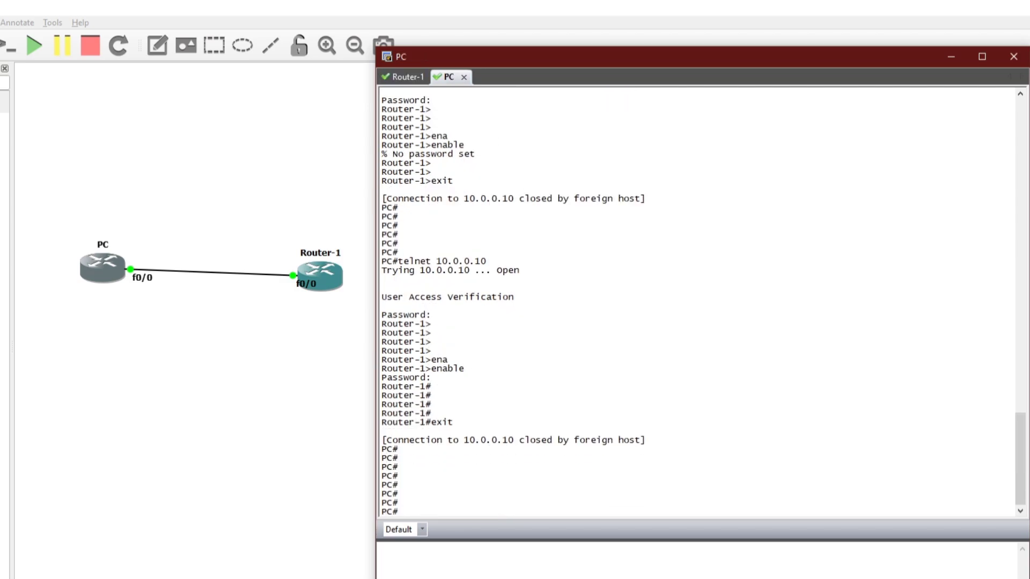
{"action": "type", "text": "te"}
{"action": "key", "text": "Tab"}
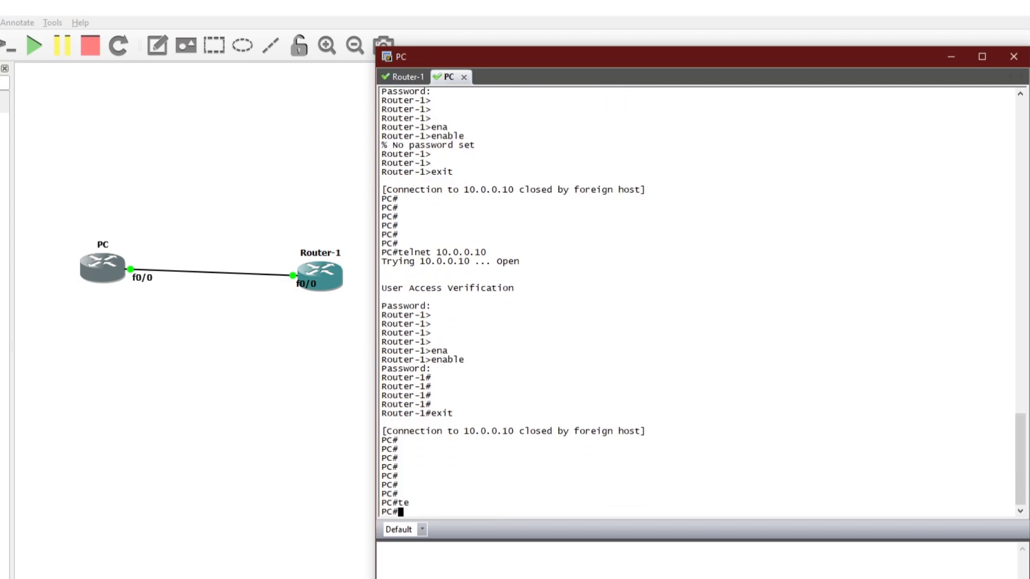
{"action": "key", "text": "Up"}
{"action": "key", "text": "Return"}
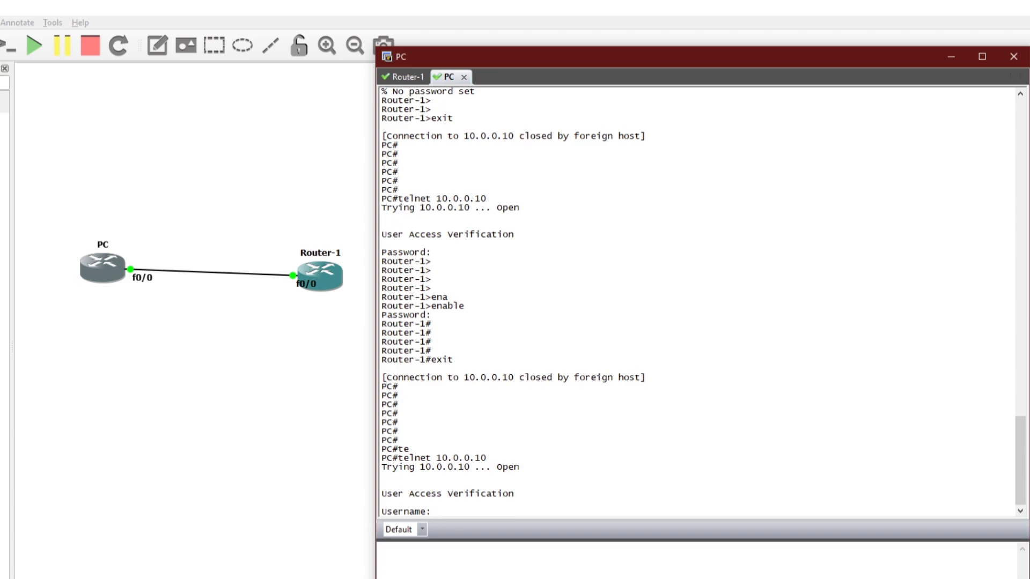
{"action": "type", "text": "admin1"}
{"action": "key", "text": "Return"}
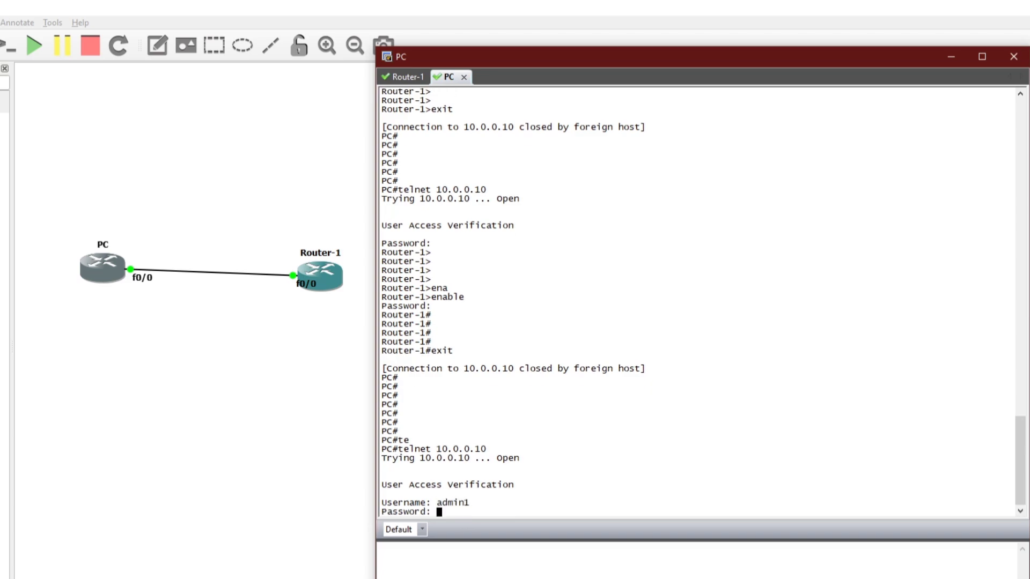
{"action": "key", "text": "Return"}
{"action": "key", "text": "Return"}
{"action": "key", "text": "Return"}
{"action": "key", "text": "Return"}
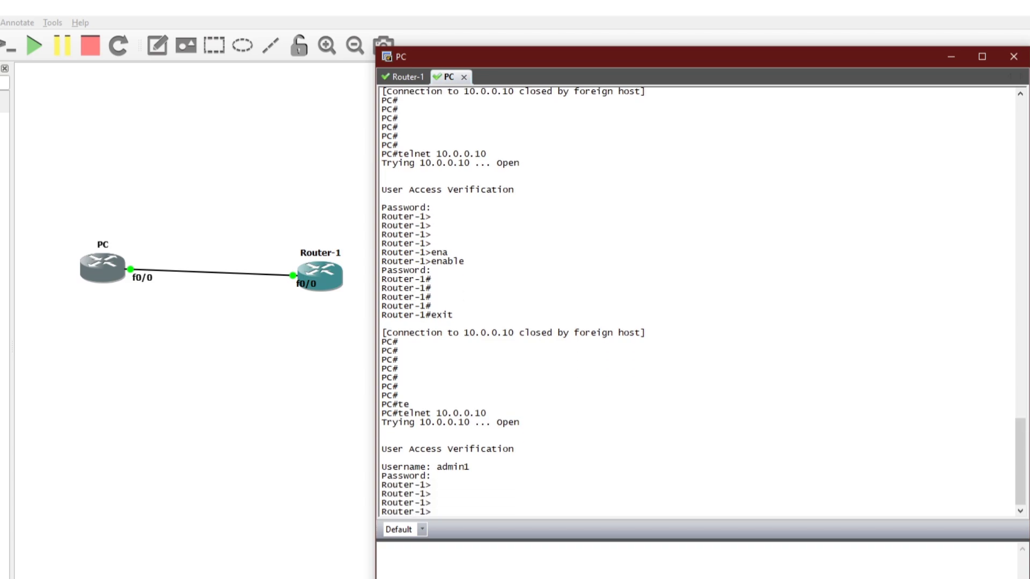
- Enter enable with its password to reach Router-1#, then exit the telnet session
{"action": "type", "text": "ena"}
{"action": "key", "text": "Tab"}
{"action": "key", "text": "Return"}
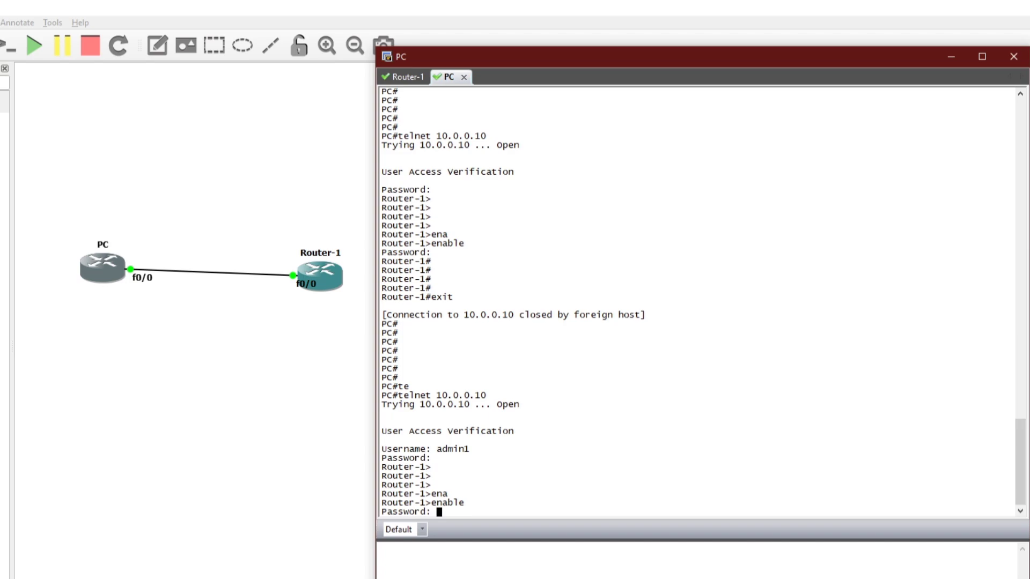
{"action": "key", "text": "Return"}
{"action": "key", "text": "Return"}
{"action": "key", "text": "Return"}
{"action": "key", "text": "Return"}
{"action": "key", "text": "Return"}
{"action": "key", "text": "Return"}
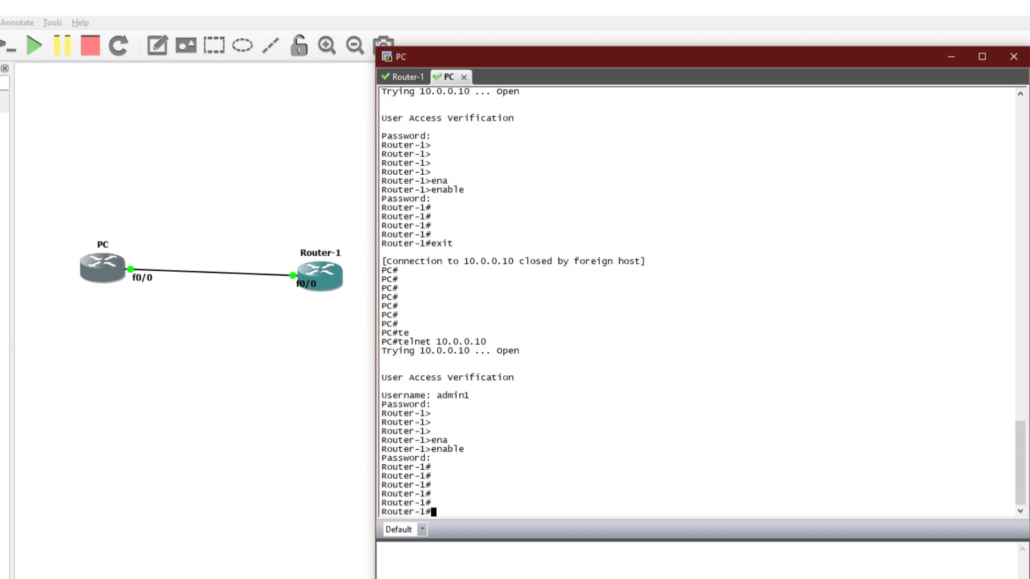
{"action": "left_click_drag", "start_coordinate": [417, 441], "coordinate": [444, 456]}
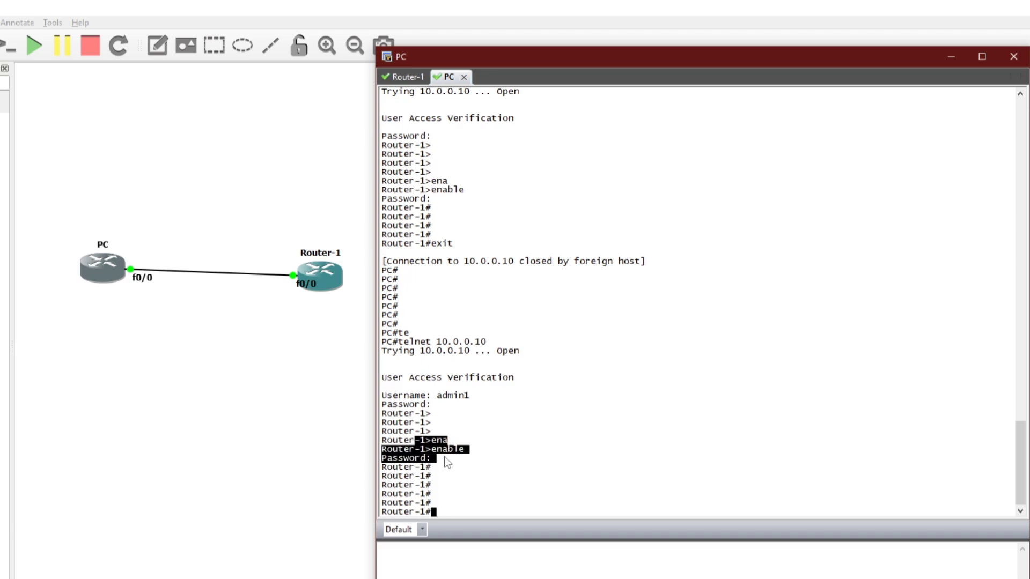
{"action": "left_click_drag", "start_coordinate": [421, 493], "coordinate": [441, 484]}
{"action": "left_click", "coordinate": [403, 495]}
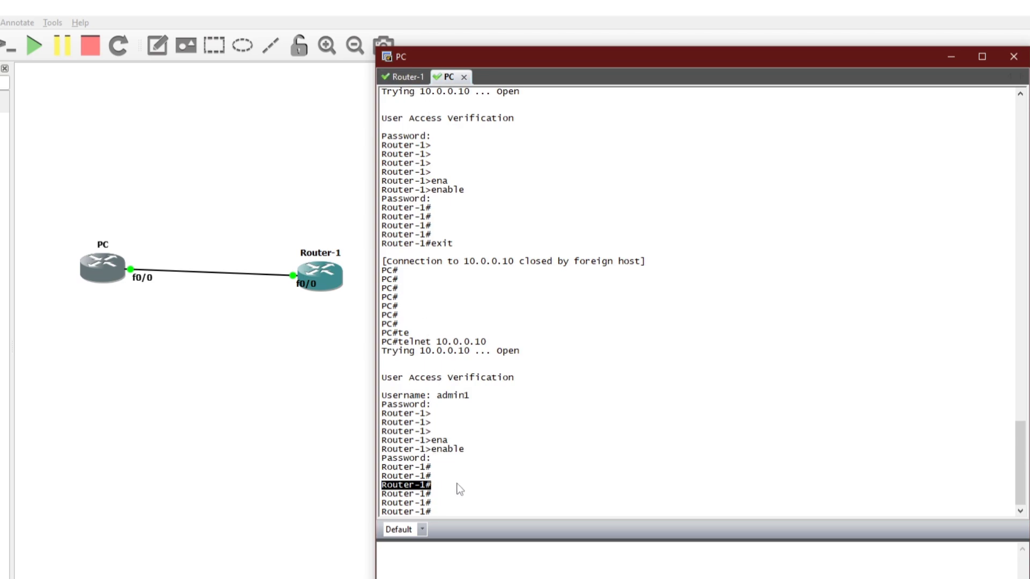
{"action": "type", "text": "exit"}
{"action": "key", "text": "Return"}
{"action": "key", "text": "Return"}
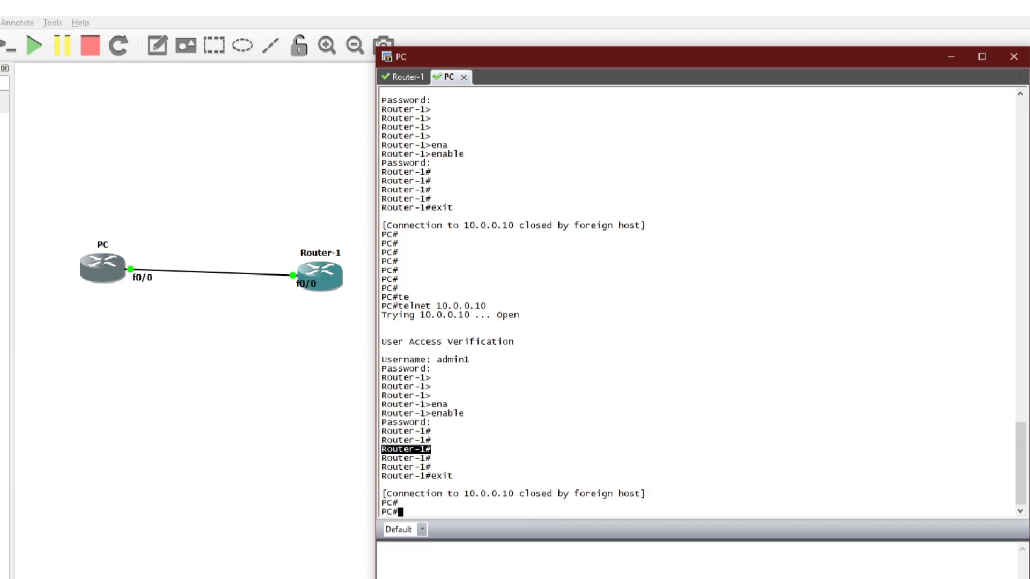
- On Router-1, leave line mode and recall the 'do sho run | sec user' command
{"action": "left_click", "coordinate": [403, 77]}
{"action": "type", "text": "exit"}
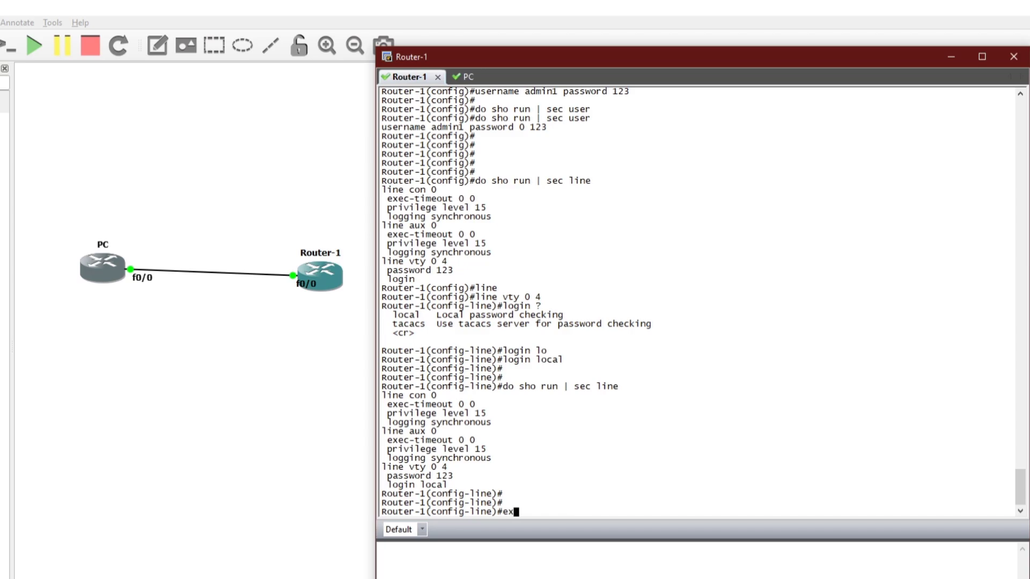
{"action": "key", "text": "Return"}
{"action": "key", "text": "Return"}
{"action": "key", "text": "Return"}
{"action": "key", "text": "Return"}
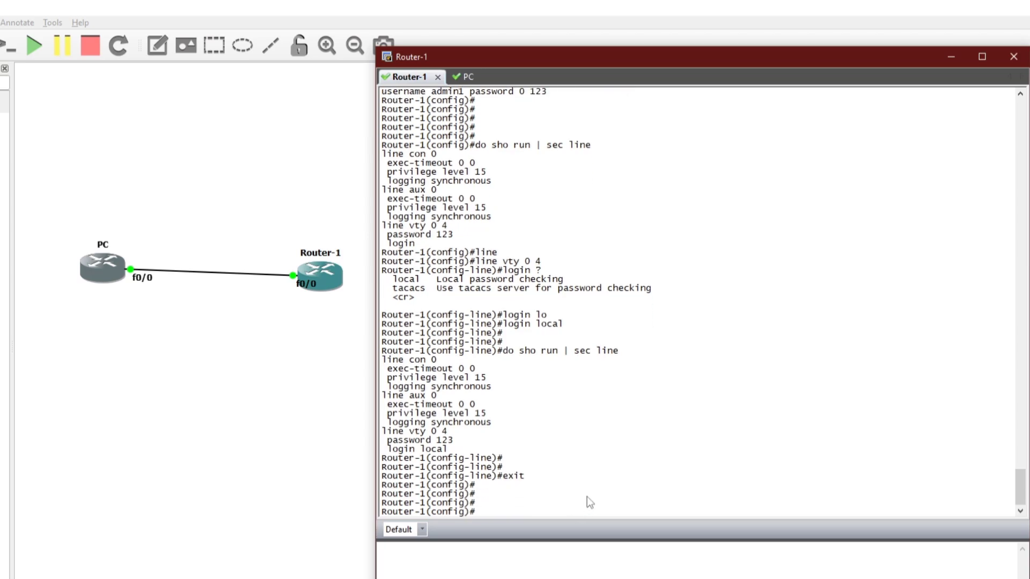
{"action": "scroll", "coordinate": [517, 294], "scroll_direction": "up", "scroll_amount": 2}
{"action": "scroll", "coordinate": [529, 295], "scroll_direction": "down", "scroll_amount": 2}
{"action": "key", "text": "Up"}
{"action": "key", "text": "Up"}
{"action": "key", "text": "BackSpace"}
{"action": "key", "text": "BackSpace"}
{"action": "key", "text": "BackSpace"}
{"action": "key", "text": "BackSpace"}
{"action": "type", "text": "user"}
{"action": "key", "text": "Return"}
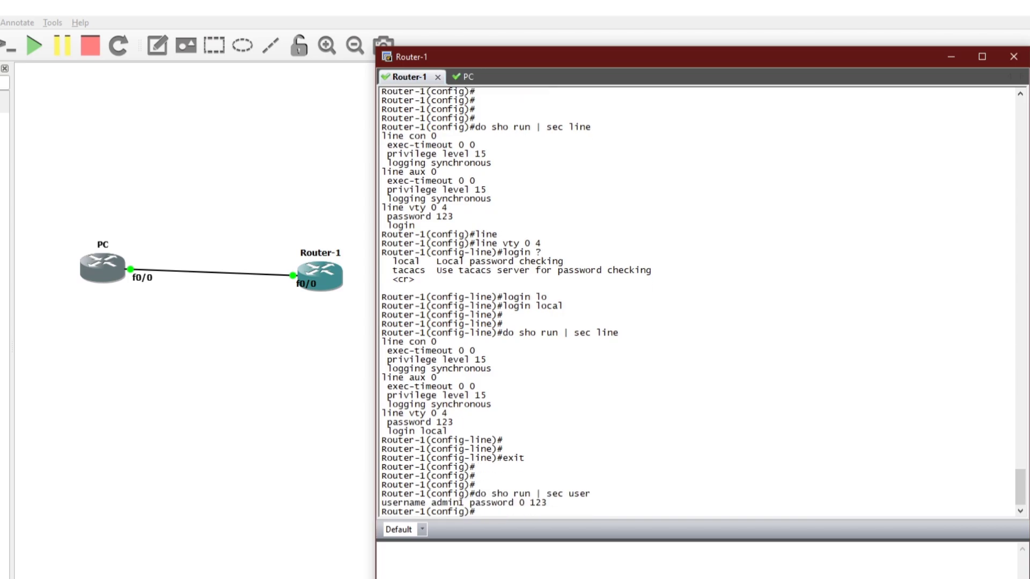
- Remove the existing admin1 username entry with a 'no username' command
{"action": "left_click_drag", "start_coordinate": [382, 502], "coordinate": [538, 503]}
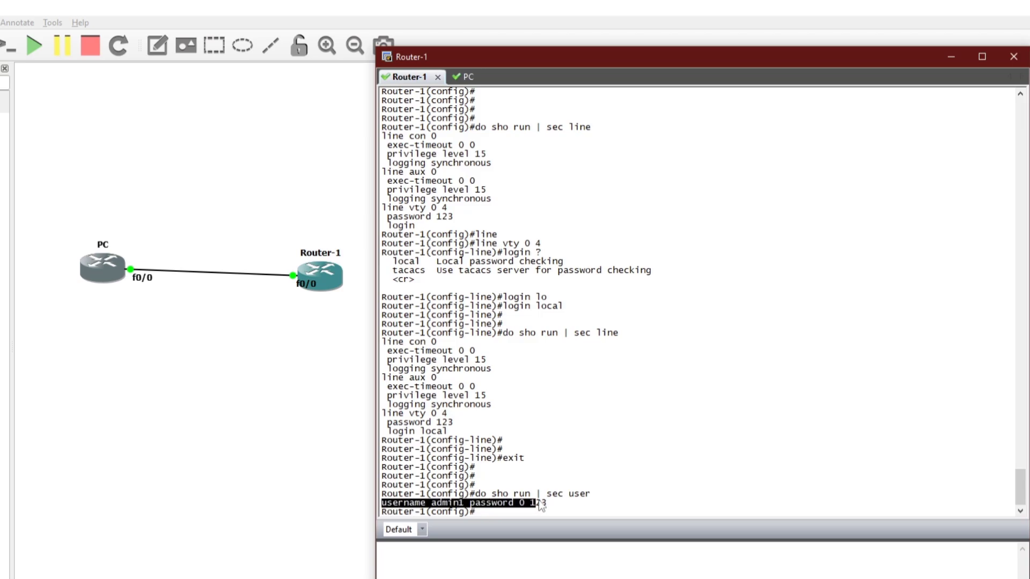
{"action": "type", "text": "no"}
{"action": "right_click", "coordinate": [653, 446]}
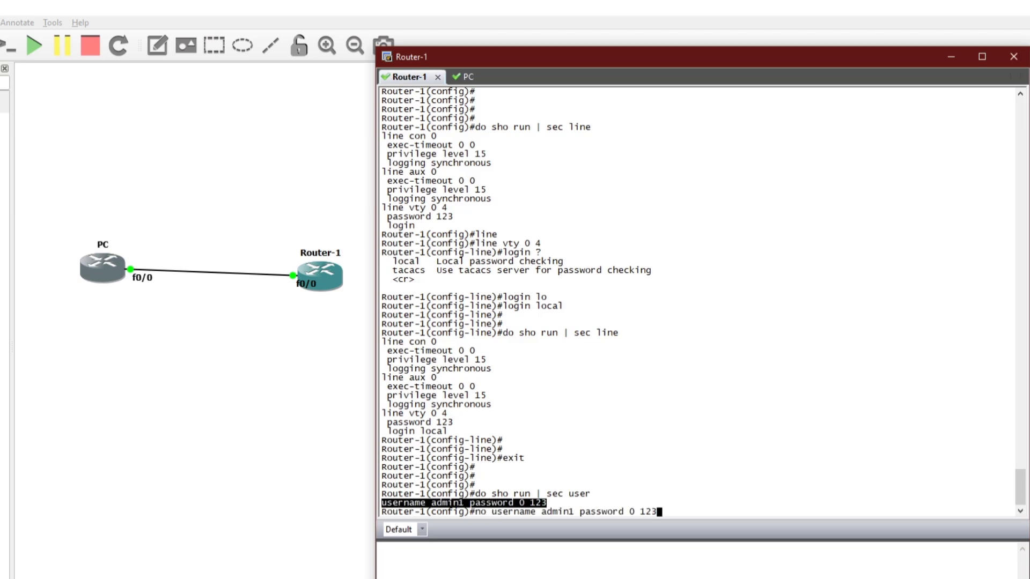
{"action": "key", "text": "Return"}
{"action": "key", "text": "Return"}
{"action": "key", "text": "Return"}
- Re-create admin1 with privilege 15 and the same password
{"action": "key", "text": "Up"}
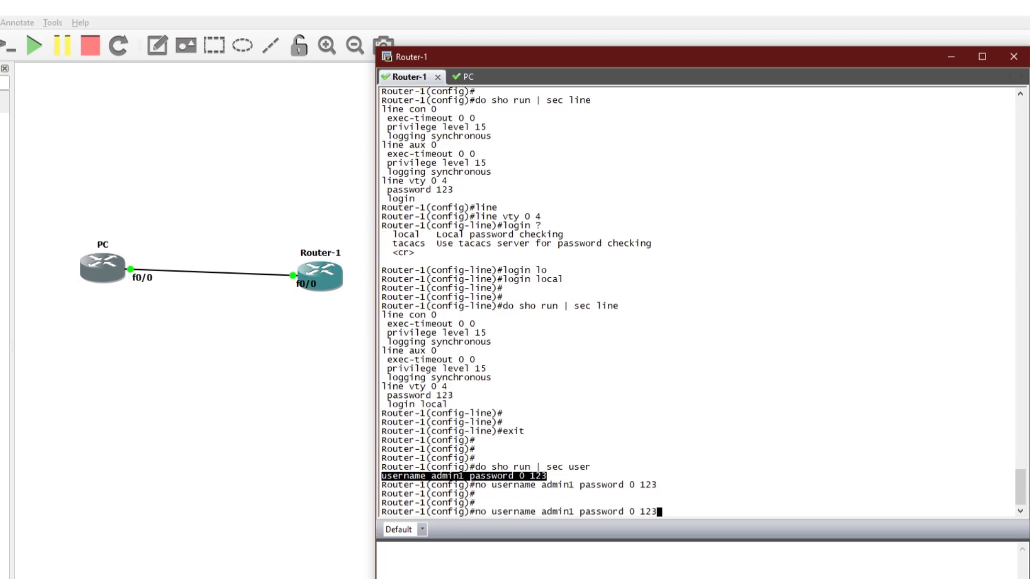
{"action": "key", "text": "Down"}
{"action": "right_click", "coordinate": [681, 428]}
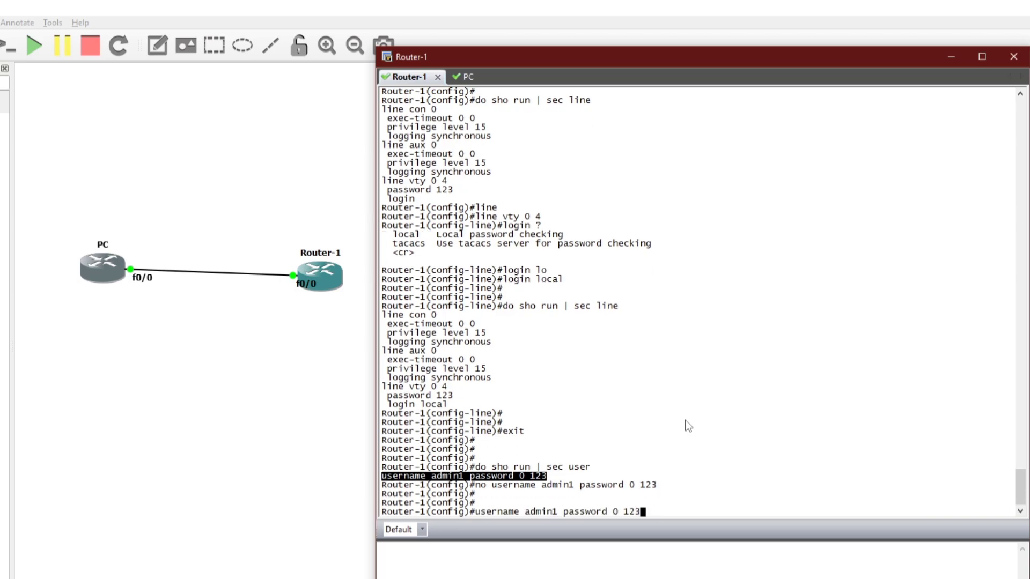
{"action": "key", "text": "Left"}
{"action": "key", "text": "Left"}
{"action": "key", "text": "Left"}
{"action": "key", "text": "Left"}
{"action": "key", "text": "Left"}
{"action": "key", "text": "Left"}
{"action": "key", "text": "Left"}
{"action": "key", "text": "Left"}
{"action": "key", "text": "Left"}
{"action": "key", "text": "Left"}
{"action": "key", "text": "Left"}
{"action": "key", "text": "Left"}
{"action": "key", "text": "Left"}
{"action": "key", "text": "Left"}
{"action": "type", "text": "pe"}
{"action": "key", "text": "BackSpace"}
{"action": "type", "text": "rivi"}
{"action": "key", "text": "Return"}
{"action": "key", "text": "Up"}
{"action": "key", "text": "Left"}
{"action": "key", "text": "Left"}
{"action": "key", "text": "Left"}
{"action": "key", "text": "Left"}
{"action": "key", "text": "Left"}
{"action": "key", "text": "Left"}
{"action": "key", "text": "Left"}
{"action": "key", "text": "Left"}
{"action": "key", "text": "Left"}
{"action": "key", "text": "Left"}
{"action": "key", "text": "Left"}
{"action": "key", "text": "Left"}
{"action": "key", "text": "Left"}
{"action": "key", "text": "Left"}
{"action": "key", "text": "Left"}
{"action": "key", "text": "Left"}
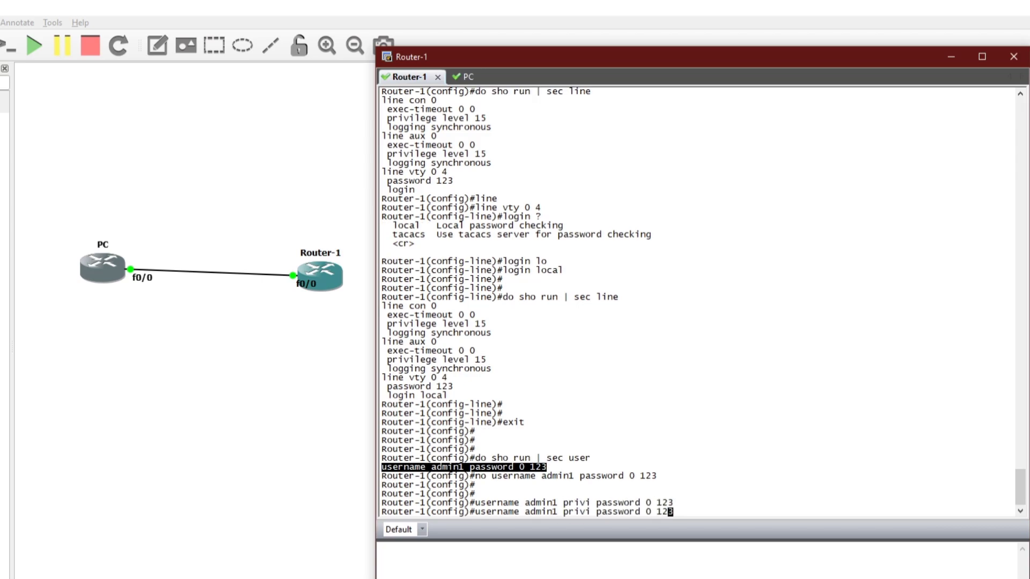
{"action": "key", "text": "Right"}
{"action": "type", "text": "15"}
{"action": "key", "text": "Return"}
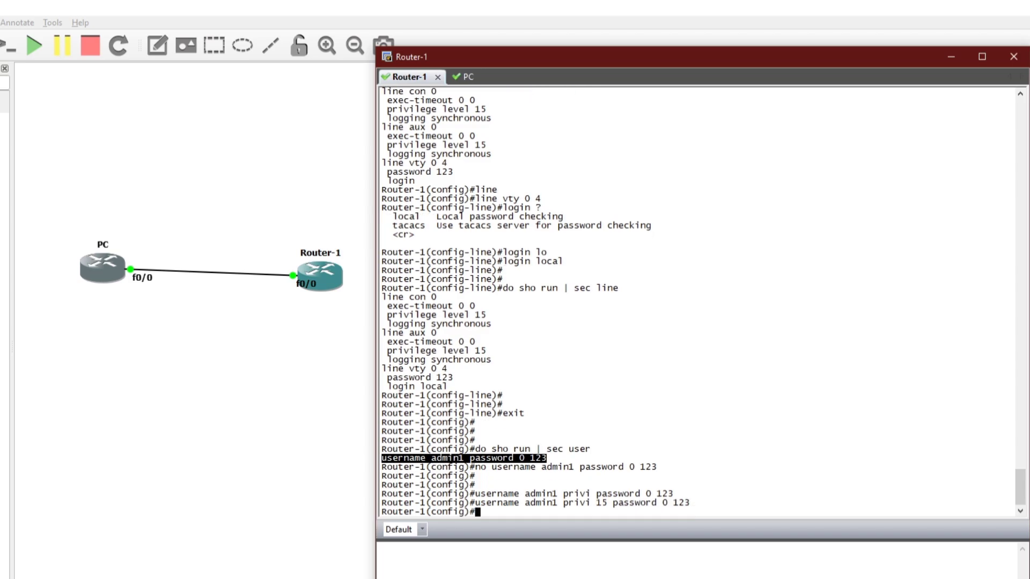
- List the user entries and highlight the privilege 15 admin1 line
{"action": "key", "text": "Return"}
{"action": "key", "text": "Up"}
{"action": "key", "text": "Up"}
{"action": "key", "text": "Up"}
{"action": "key", "text": "Up"}
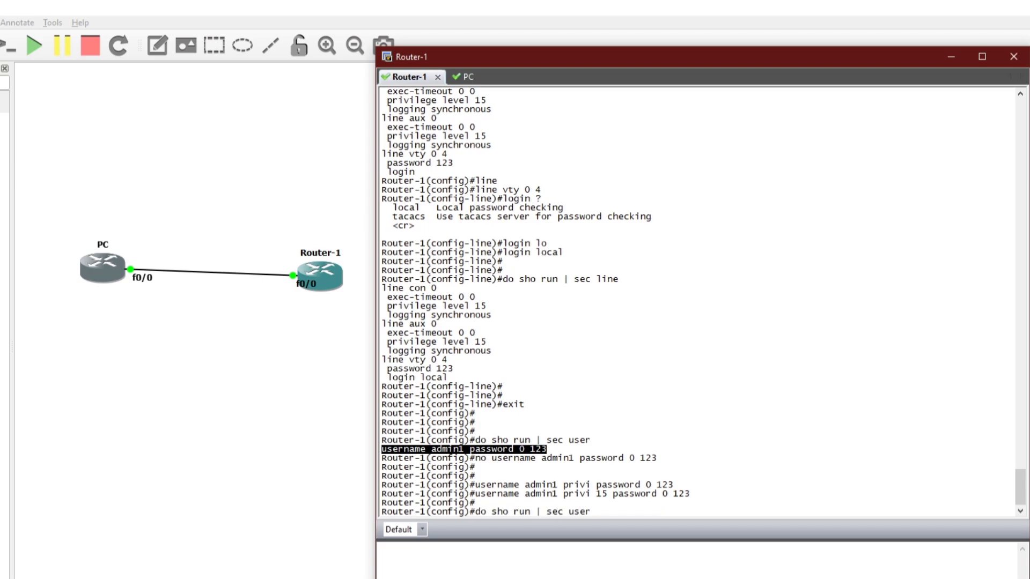
{"action": "key", "text": "Return"}
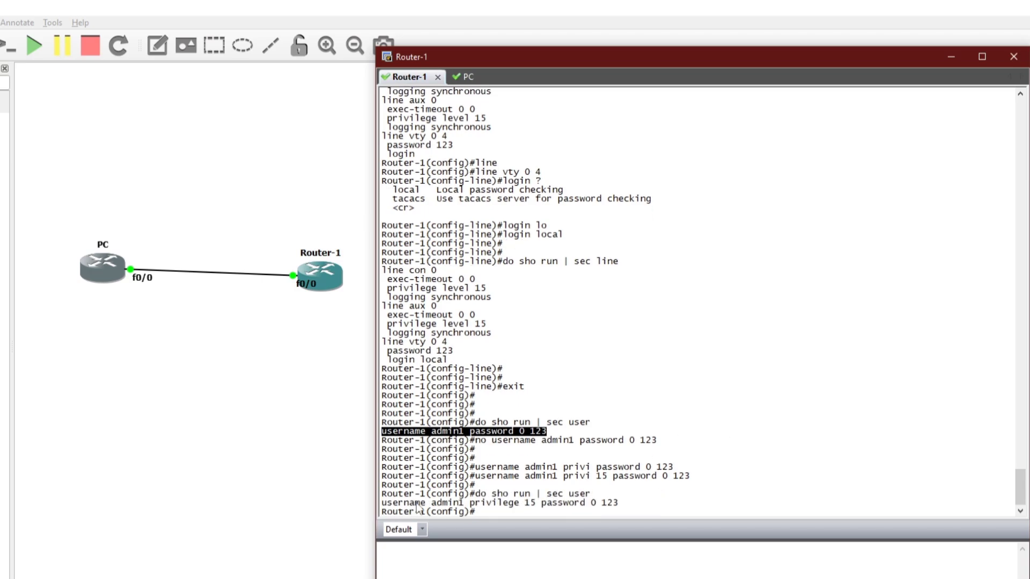
{"action": "left_click_drag", "start_coordinate": [388, 505], "coordinate": [623, 504]}
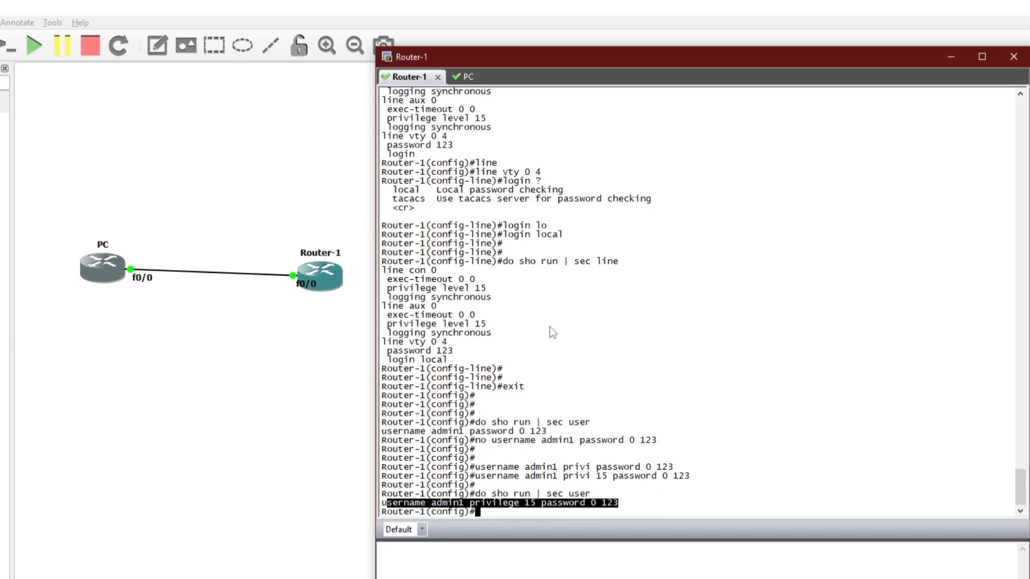
- Telnet from the PC to 10.0.0.10 as admin1, landing directly at Router-1#
{"action": "left_click", "coordinate": [467, 78]}
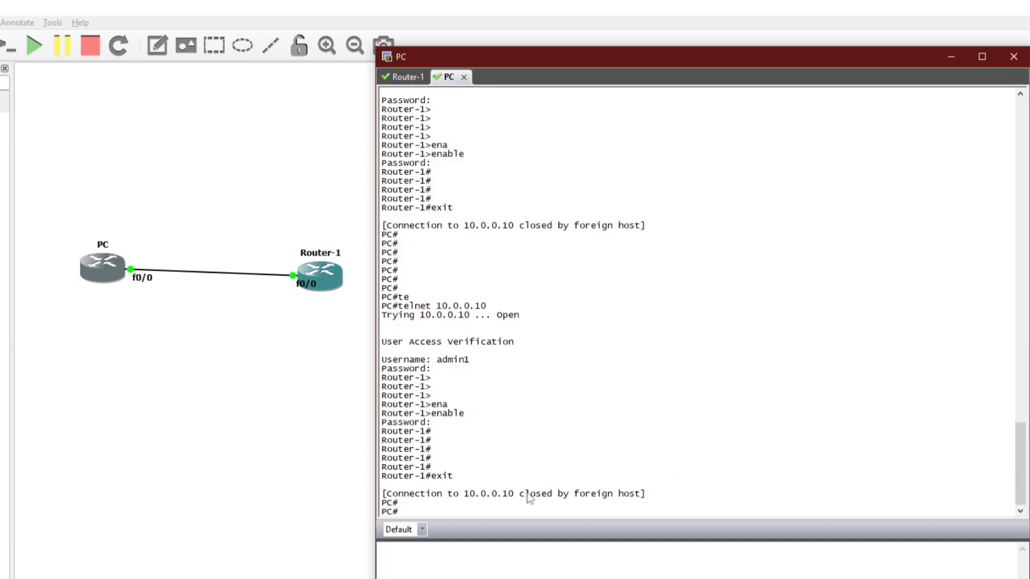
{"action": "key", "text": "Return"}
{"action": "key", "text": "Return"}
{"action": "key", "text": "Return"}
{"action": "key", "text": "Up"}
{"action": "key", "text": "Return"}
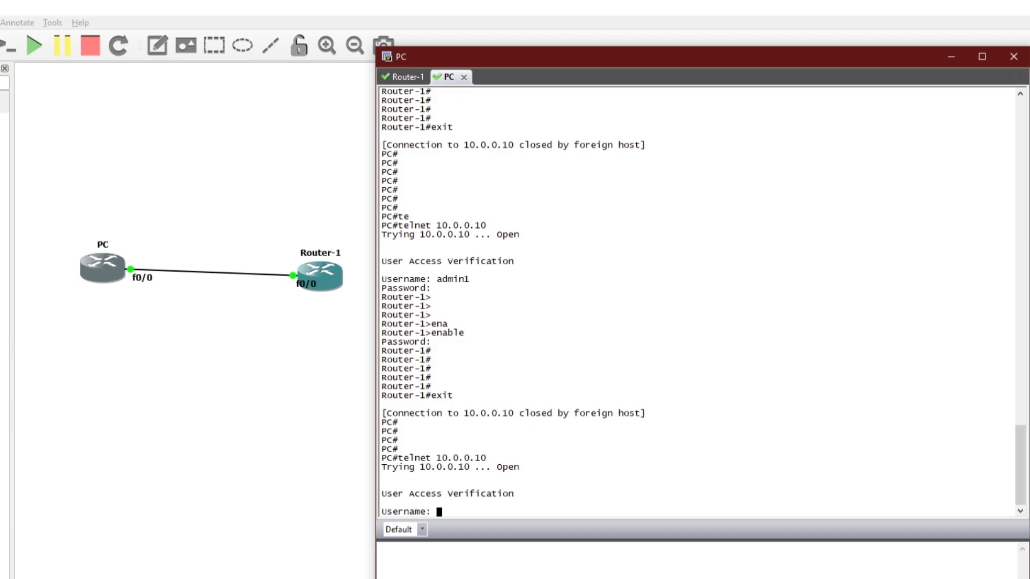
{"action": "type", "text": "admin"}
{"action": "type", "text": "1"}
{"action": "key", "text": "Return"}
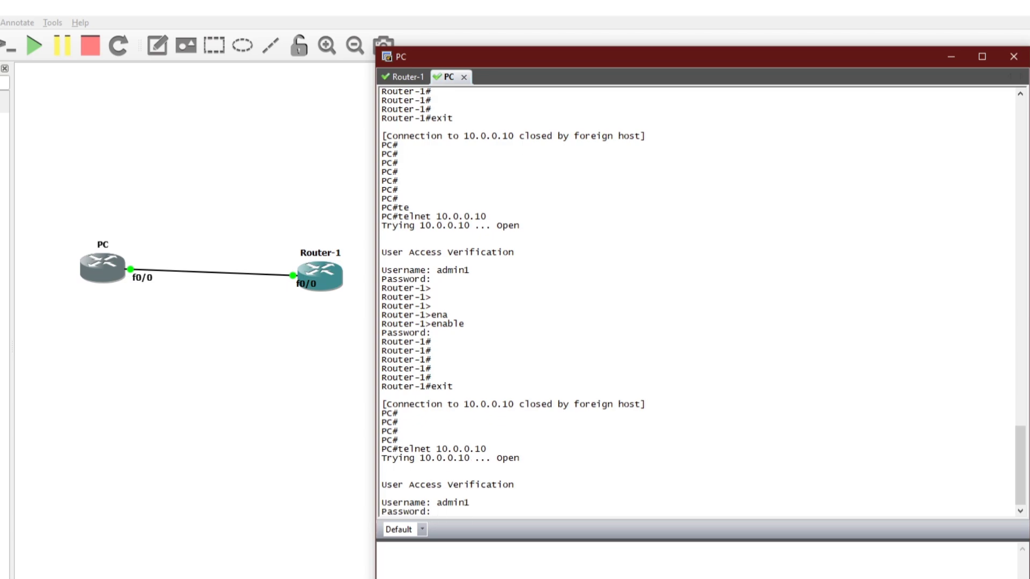
{"action": "key", "text": "Return"}
{"action": "key", "text": "Return"}
{"action": "key", "text": "Return"}
{"action": "key", "text": "Return"}
{"action": "key", "text": "Return"}
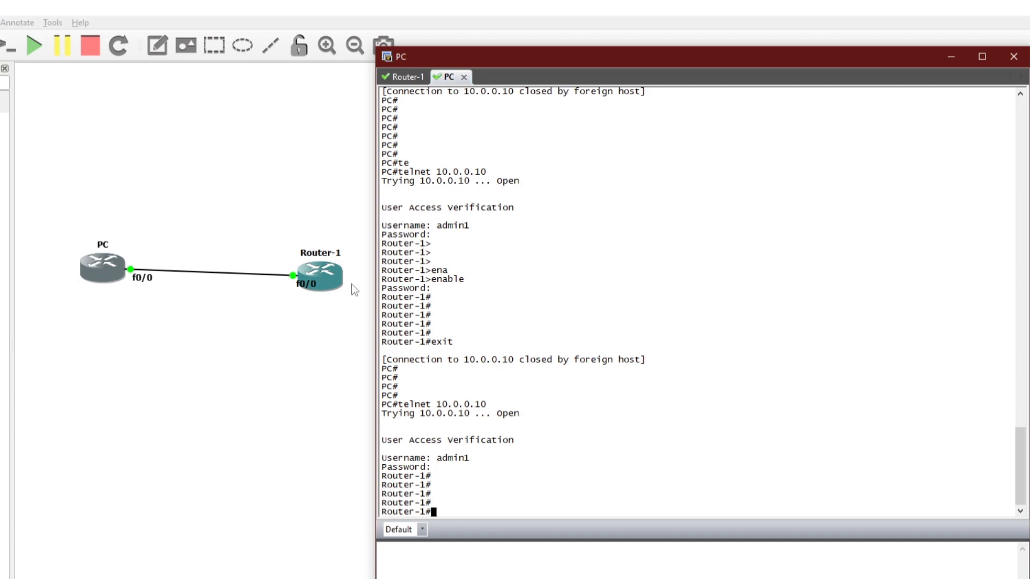
- Select Router-1 in the topology and highlight the 10.0.0.10 telnet target
{"action": "left_click", "coordinate": [304, 284]}
{"action": "left_click_drag", "start_coordinate": [486, 171], "coordinate": [427, 173]}
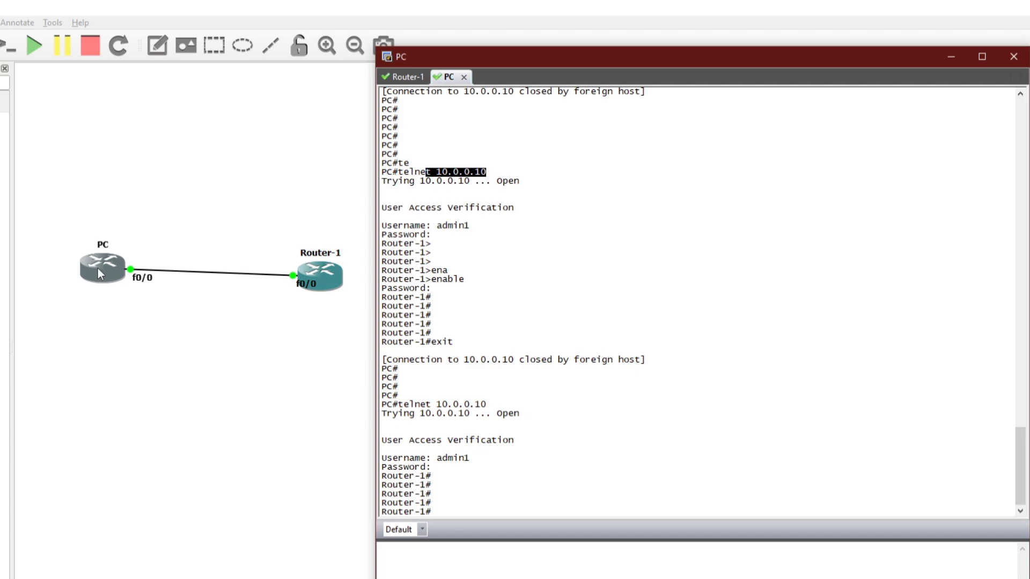
{"action": "left_click", "coordinate": [318, 281]}
- In Router-1's console, highlight the line vty section of the configuration
{"action": "left_click", "coordinate": [409, 76]}
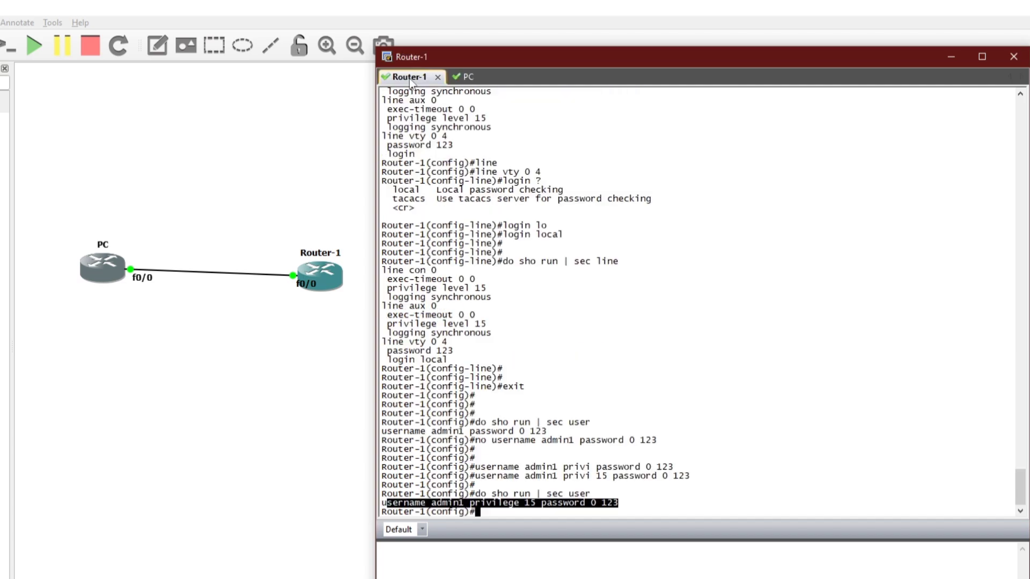
{"action": "key", "text": "Return"}
{"action": "key", "text": "Return"}
{"action": "key", "text": "Return"}
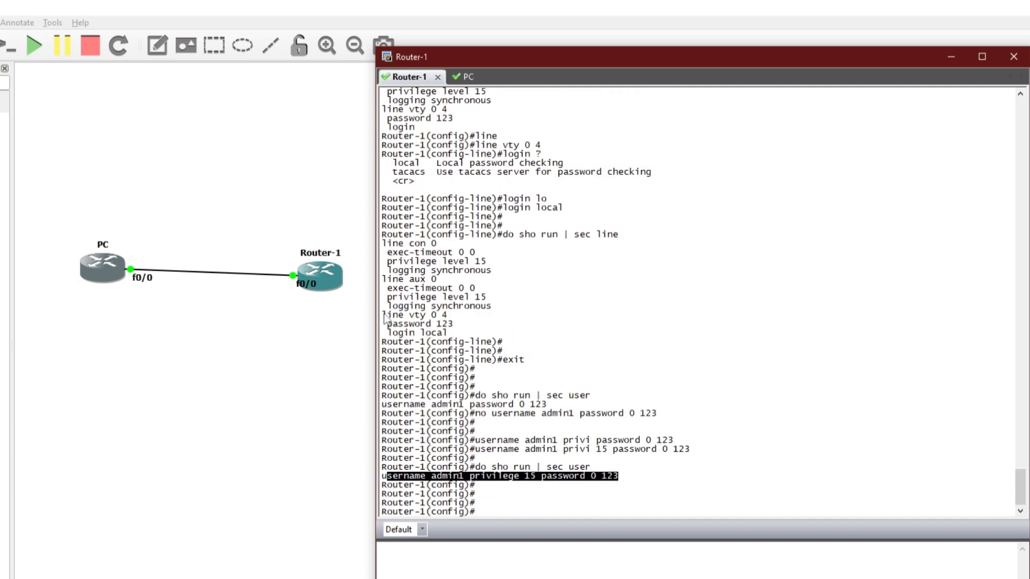
{"action": "left_click_drag", "start_coordinate": [381, 316], "coordinate": [429, 322]}
{"action": "left_click", "coordinate": [428, 321]}
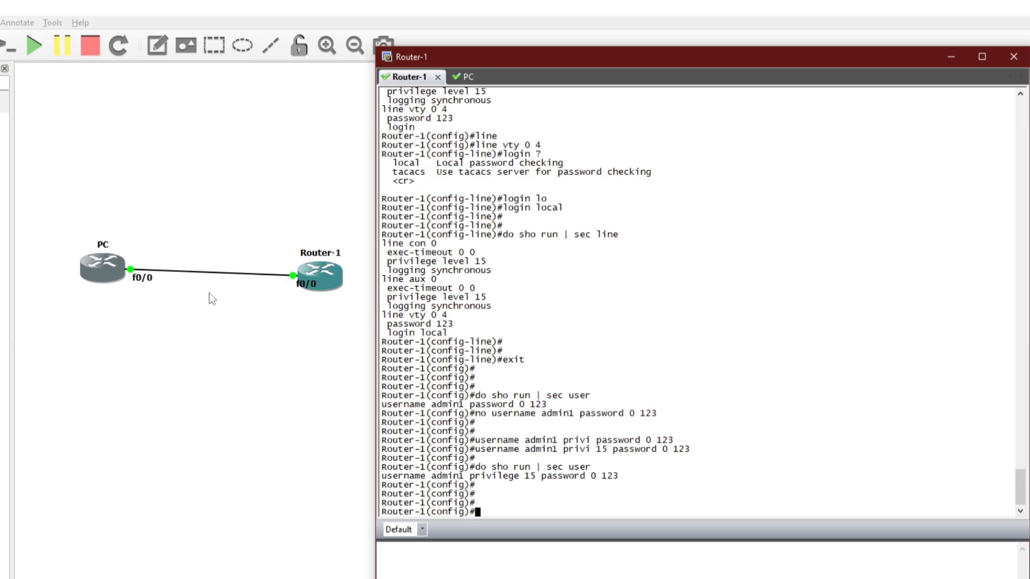
- Start a Wireshark packet capture on the PC–Router-1 link
{"action": "right_click", "coordinate": [212, 273]}
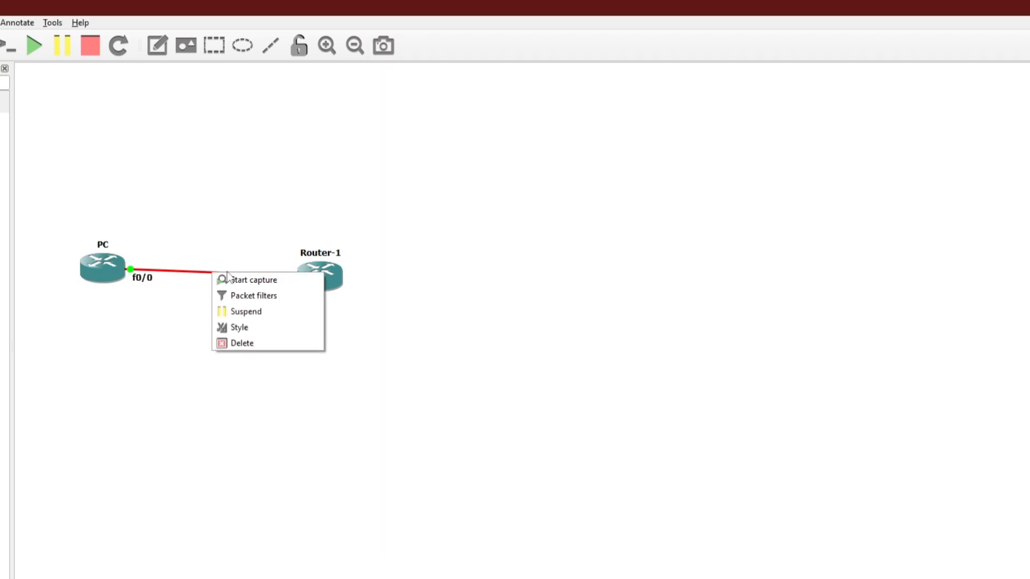
{"action": "left_click", "coordinate": [250, 281]}
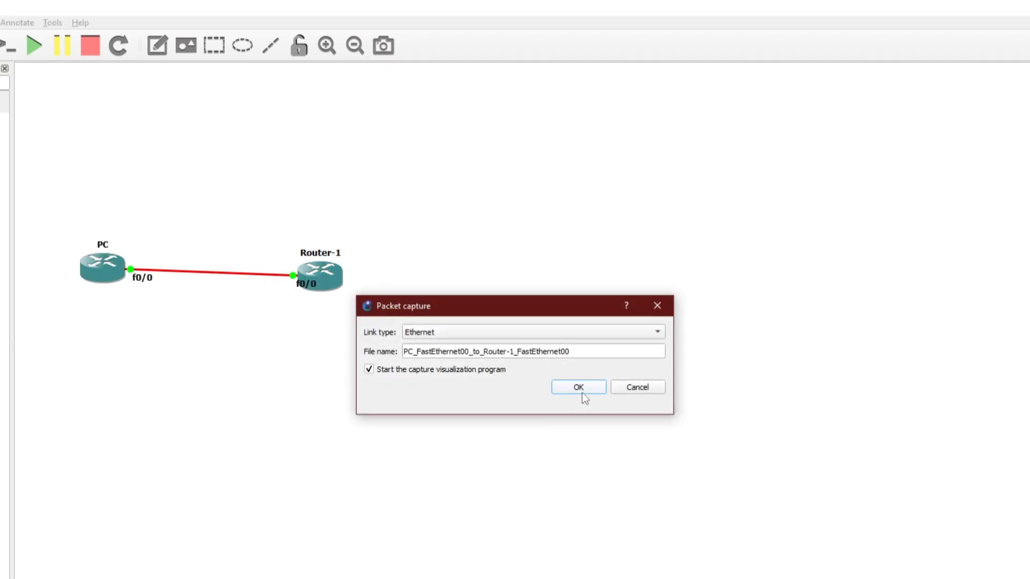
{"action": "left_click_drag", "start_coordinate": [442, 307], "coordinate": [376, 303]}
{"action": "left_click", "coordinate": [521, 389]}
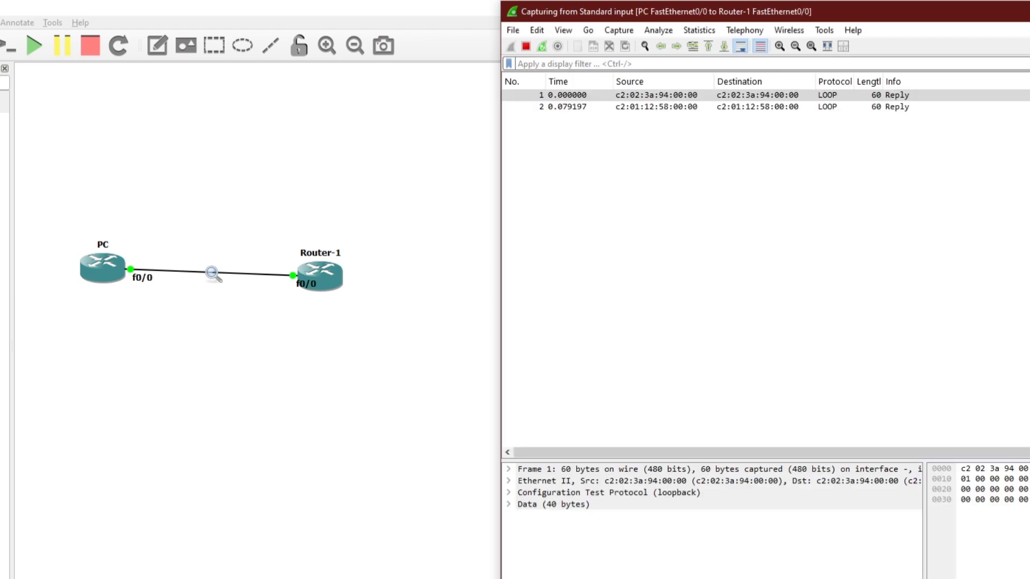
- Bring the router console window back to the front and reposition it
{"action": "key", "text": "alt+Tab"}
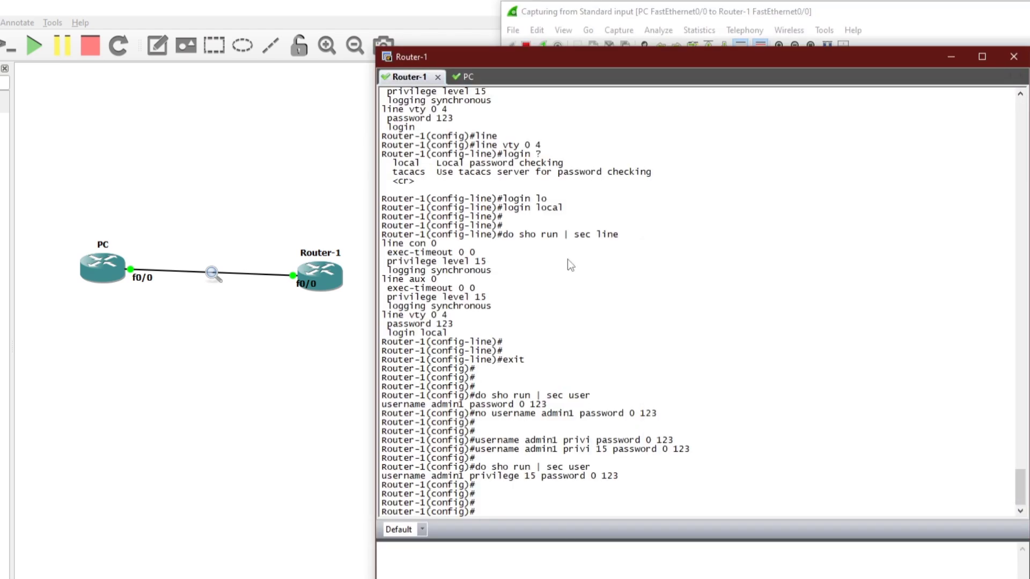
{"action": "left_click_drag", "start_coordinate": [574, 61], "coordinate": [544, 57]}
{"action": "left_click_drag", "start_coordinate": [473, 56], "coordinate": [550, 52]}
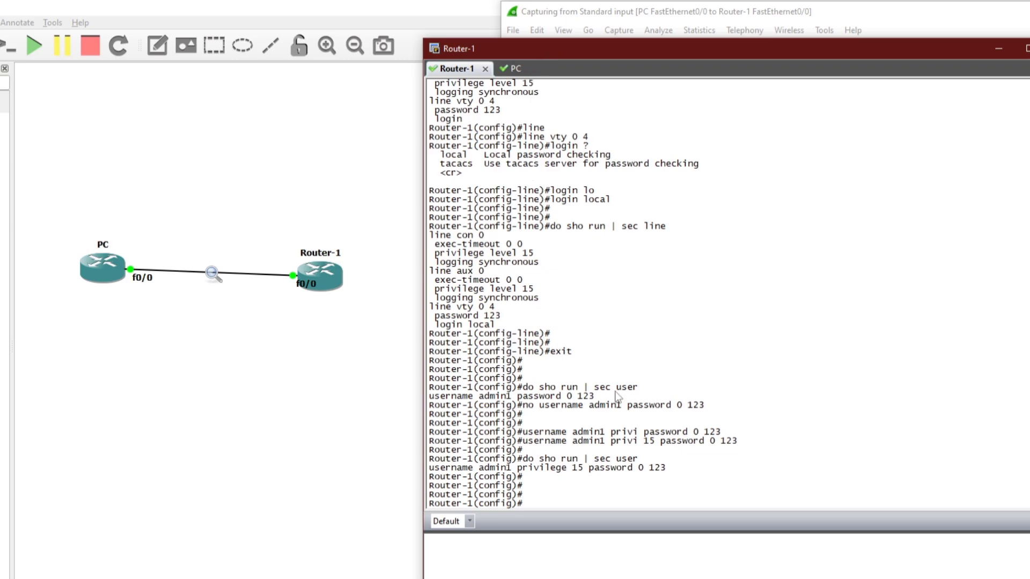
- Close the old telnet session and reconnect to 10.0.0.10 as admin1
{"action": "left_click", "coordinate": [510, 69]}
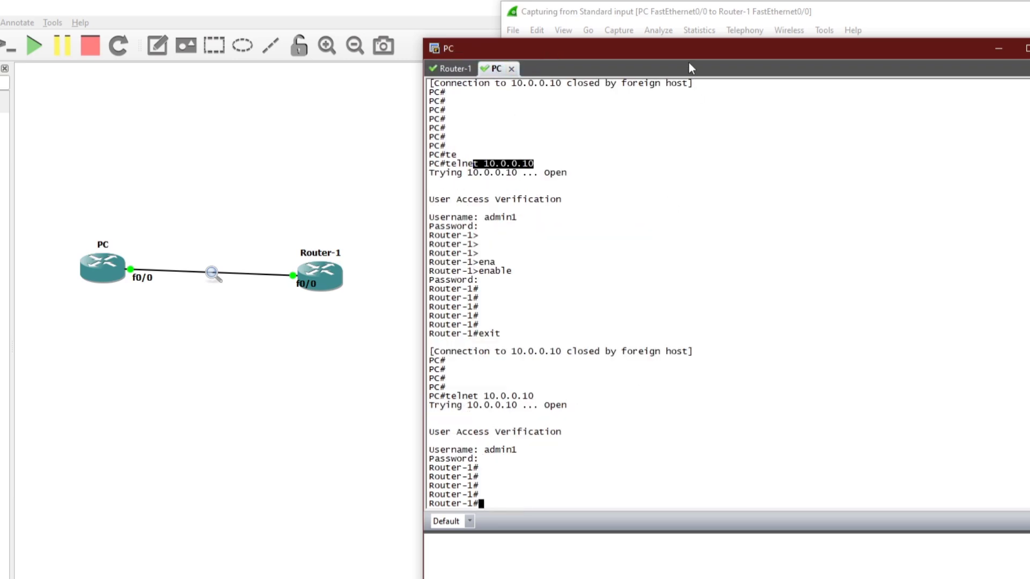
{"action": "type", "text": "tel"}
{"action": "key", "text": "ctrl+c"}
{"action": "type", "text": "exit"}
{"action": "key", "text": "Return"}
{"action": "key", "text": "Return"}
{"action": "key", "text": "Return"}
{"action": "key", "text": "Return"}
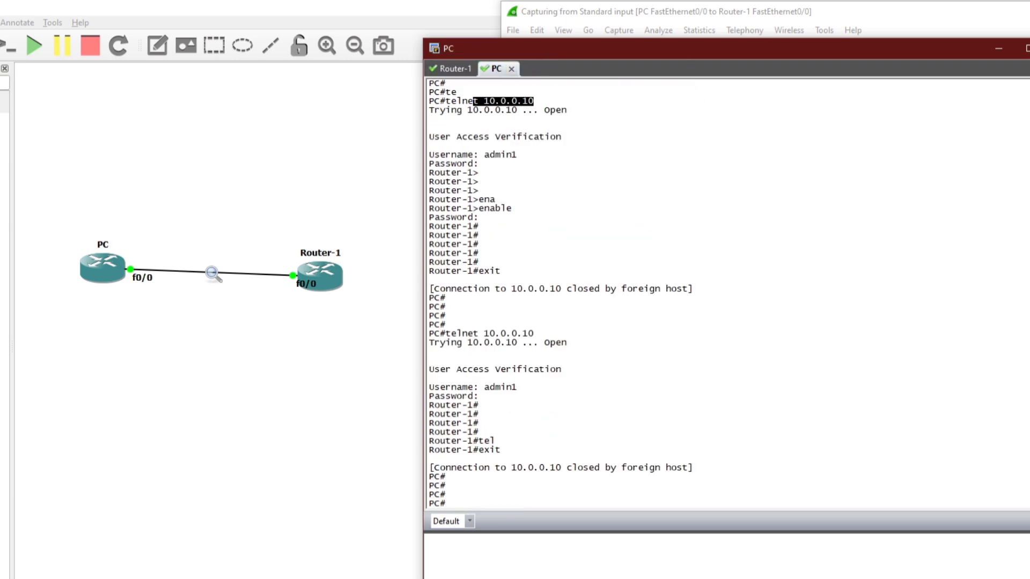
{"action": "key", "text": "Up"}
{"action": "key", "text": "Return"}
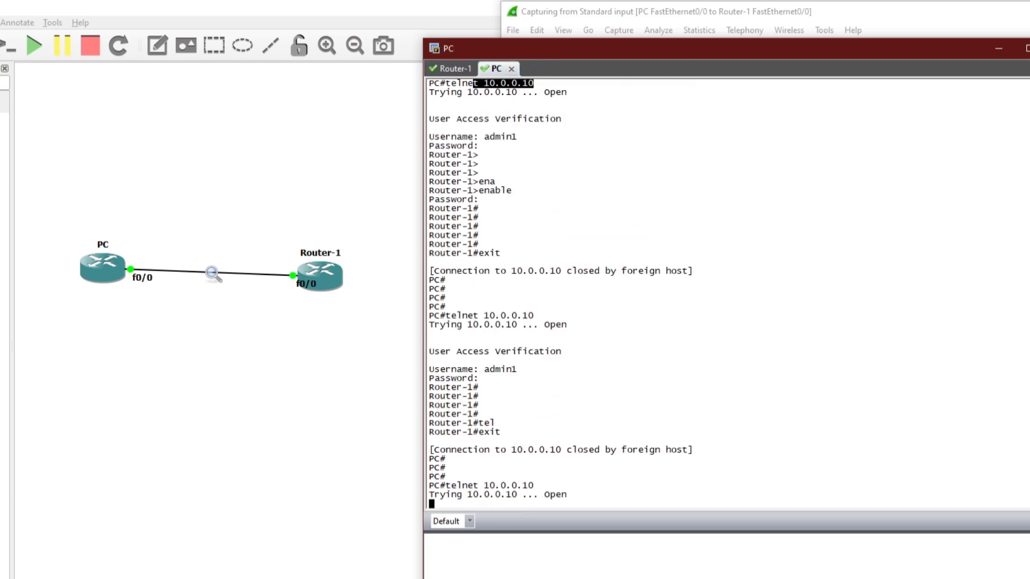
{"action": "type", "text": "admin"}
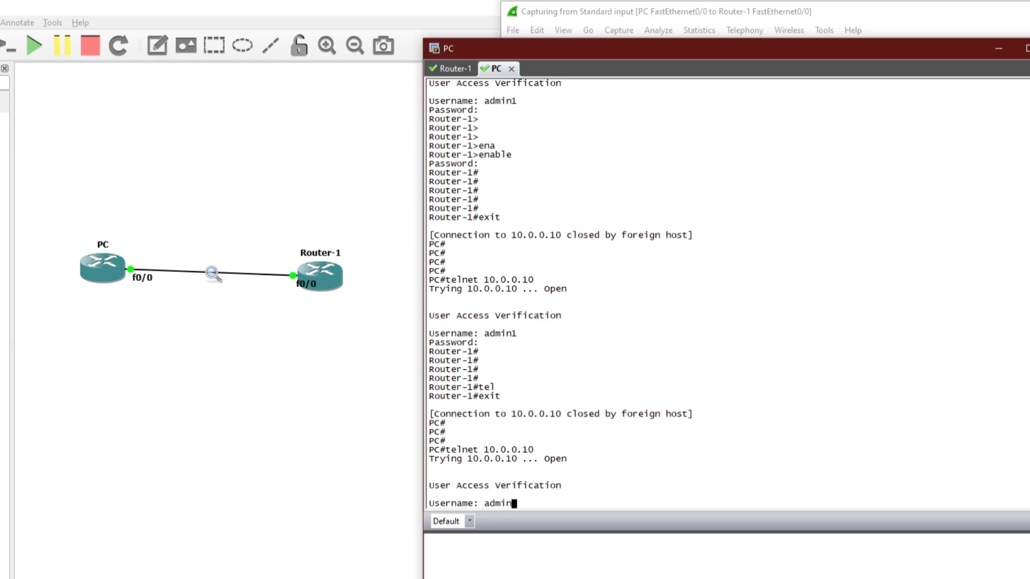
{"action": "type", "text": "1"}
{"action": "key", "text": "Return"}
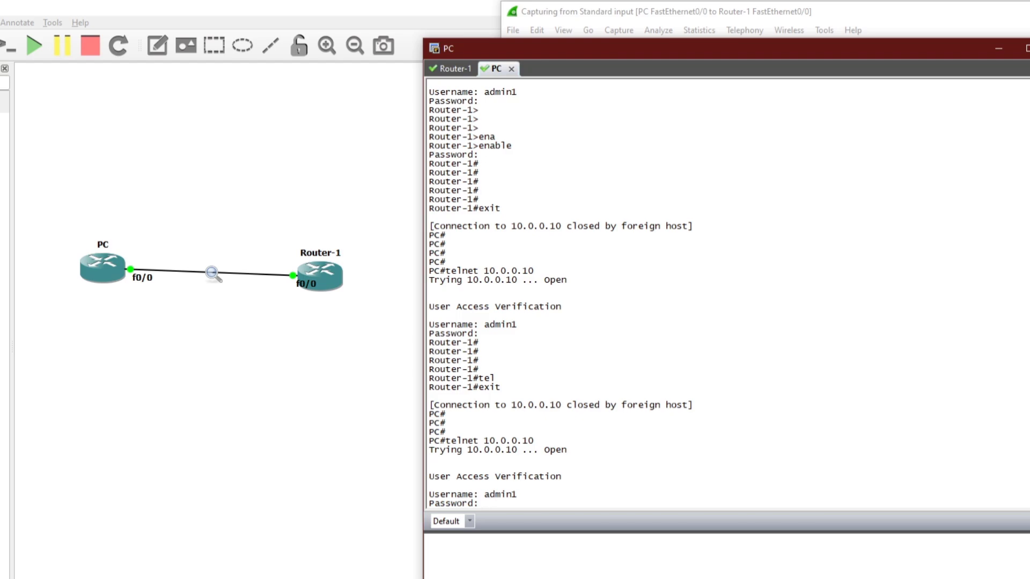
{"action": "key", "text": "Return"}
{"action": "key", "text": "Return"}
{"action": "key", "text": "Return"}
{"action": "key", "text": "Return"}
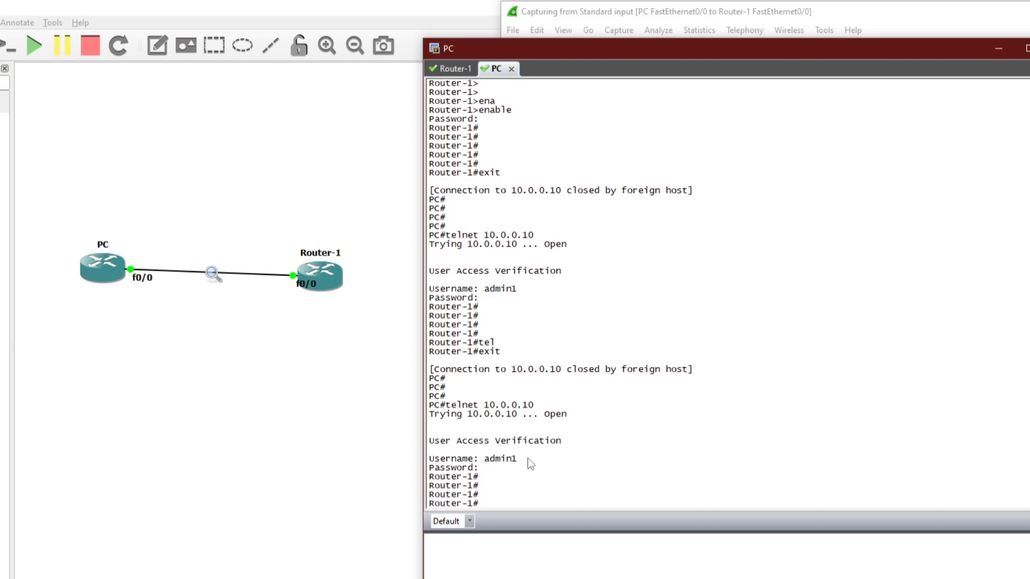
- Run 'show run' and page through the full running configuration
{"action": "type", "text": "sho"}
{"action": "key", "text": "Tab"}
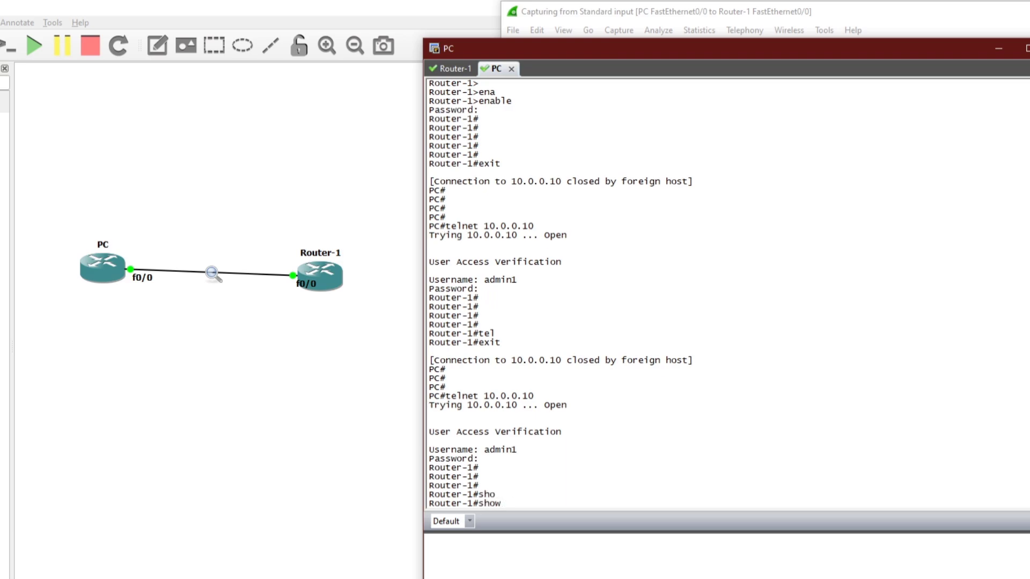
{"action": "type", "text": "run"}
{"action": "key", "text": "Return"}
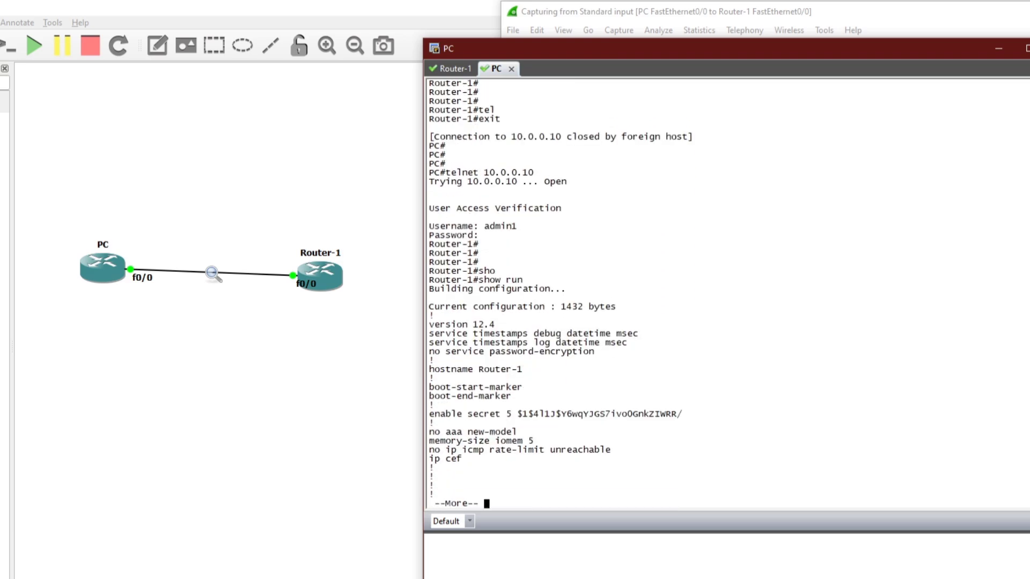
{"action": "key", "text": "space"}
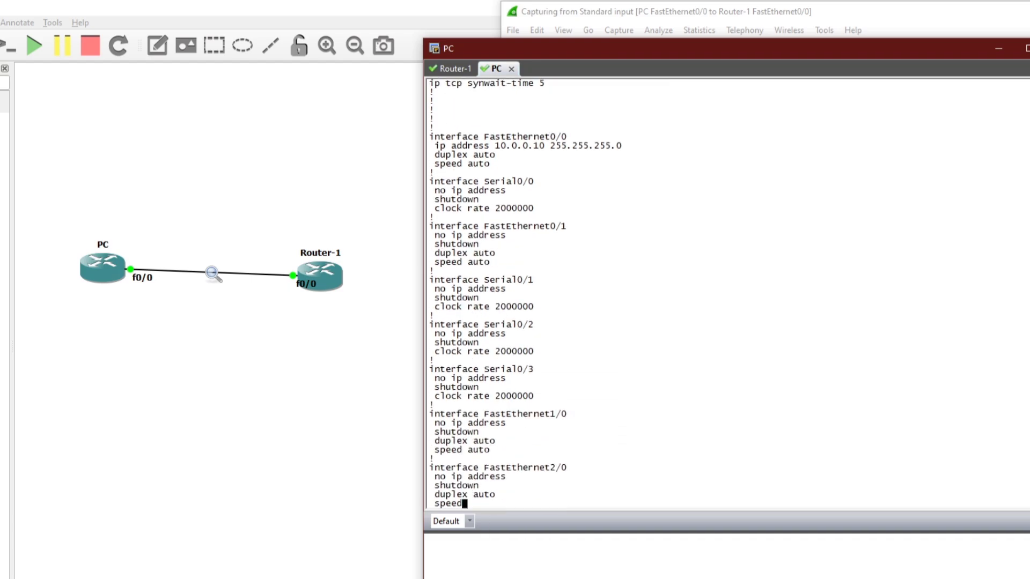
{"action": "key", "text": "space"}
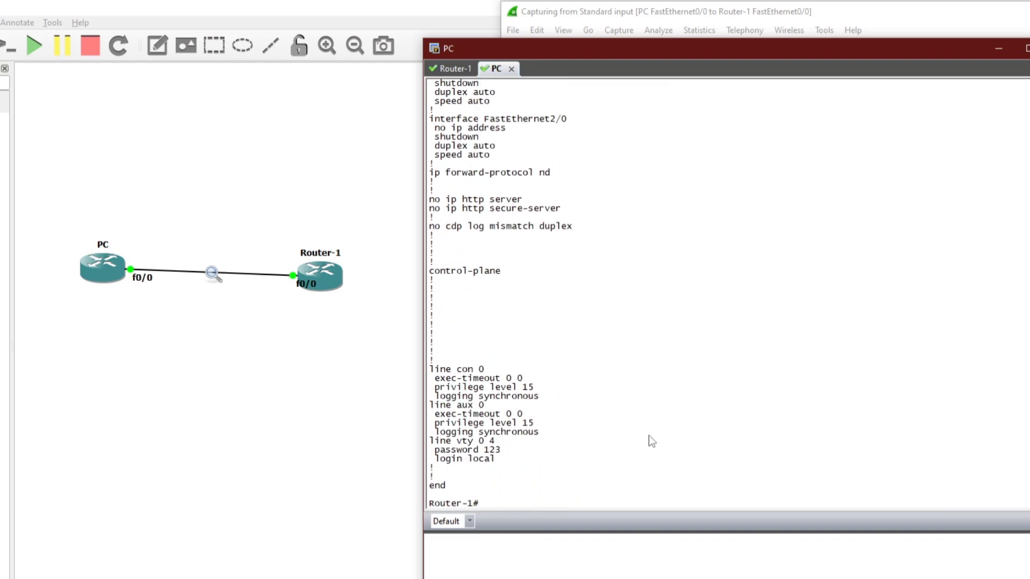
- In Wireshark, select packet 71, the telnet connection's start, and open its context menu
{"action": "left_click", "coordinate": [903, 34]}
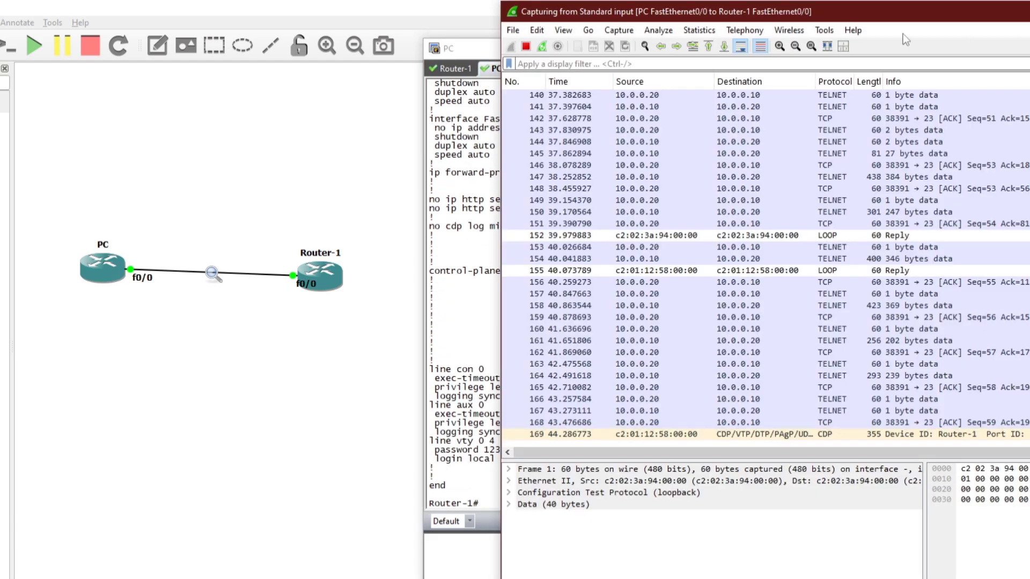
{"action": "left_click_drag", "start_coordinate": [858, 15], "coordinate": [704, 17]}
{"action": "scroll", "coordinate": [706, 226], "scroll_direction": "up", "scroll_amount": 15}
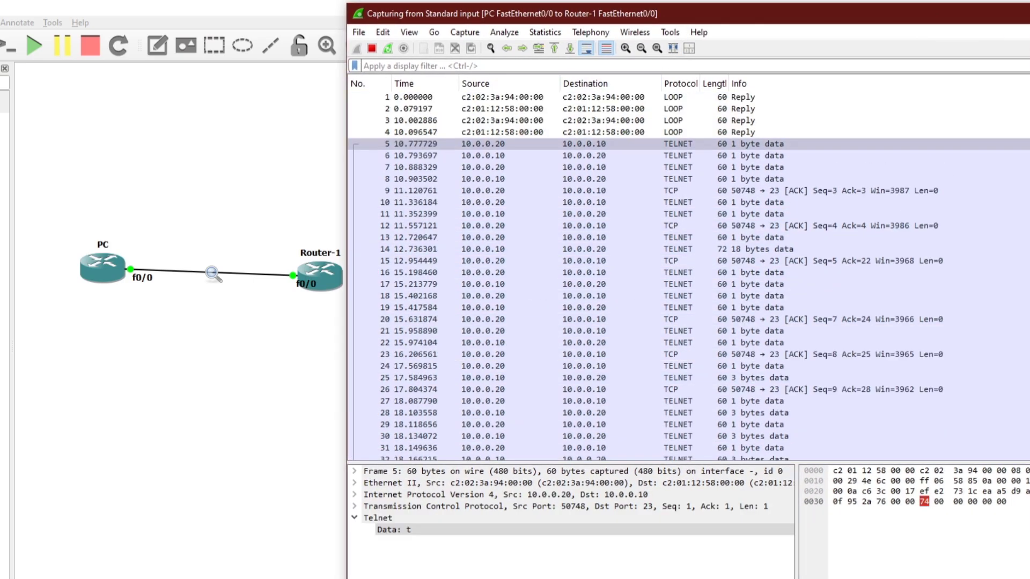
{"action": "scroll", "coordinate": [689, 277], "scroll_direction": "down", "scroll_amount": 18}
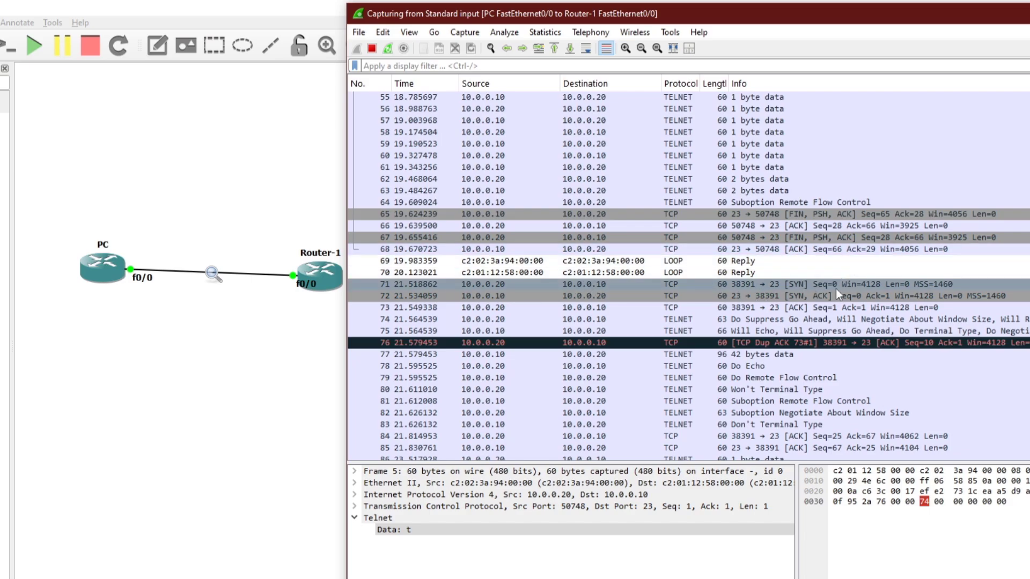
{"action": "left_click", "coordinate": [587, 284]}
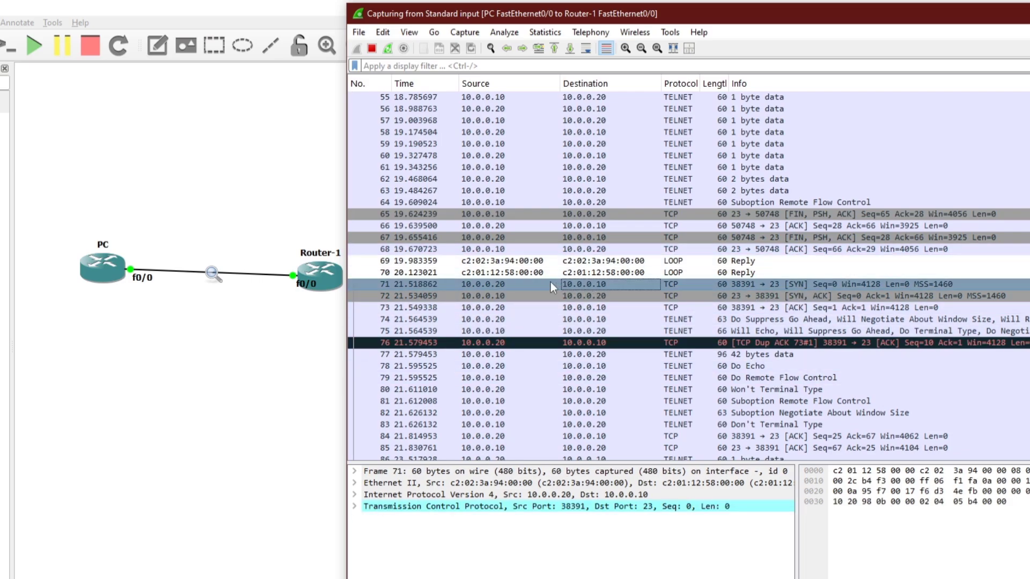
{"action": "right_click", "coordinate": [550, 283]}
- Follow the TCP Stream of packet 71 and scroll through the stream contents
{"action": "mouse_move", "coordinate": [638, 470]}
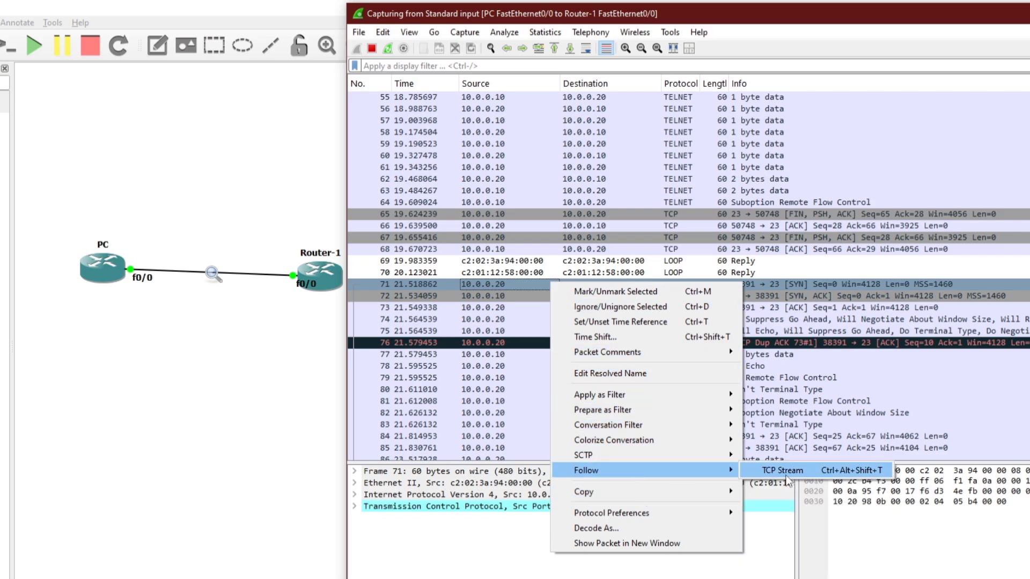
{"action": "left_click", "coordinate": [784, 472]}
{"action": "scroll", "coordinate": [453, 188], "scroll_direction": "down", "scroll_amount": 20}
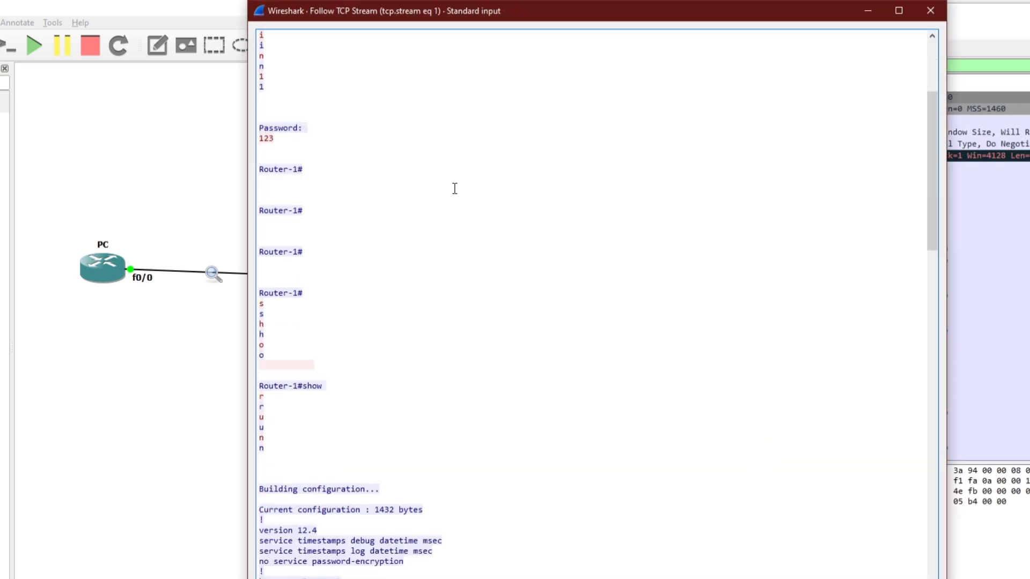
{"action": "scroll", "coordinate": [454, 201], "scroll_direction": "down", "scroll_amount": 10}
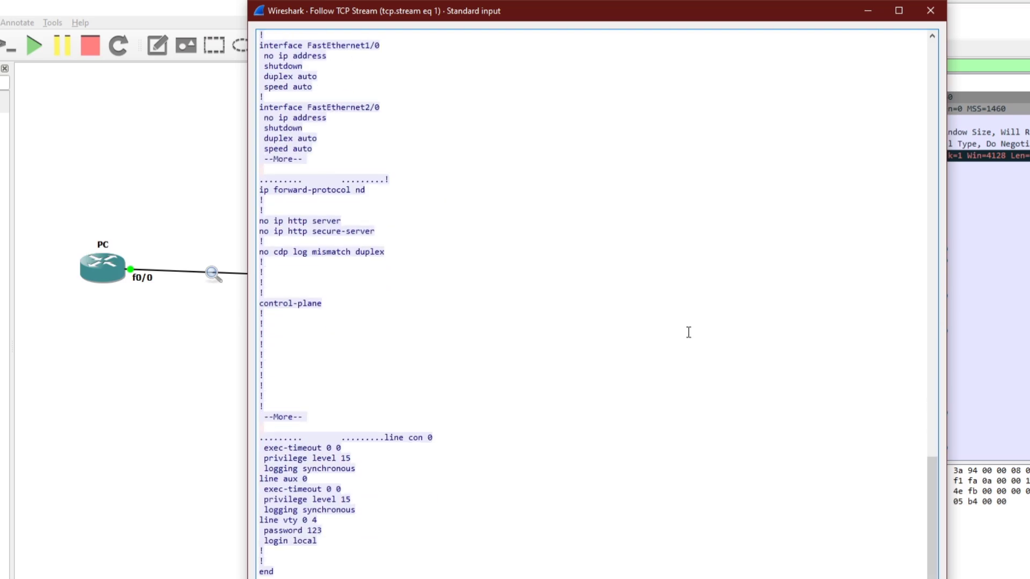
{"action": "left_click_drag", "start_coordinate": [933, 502], "coordinate": [932, 78]}
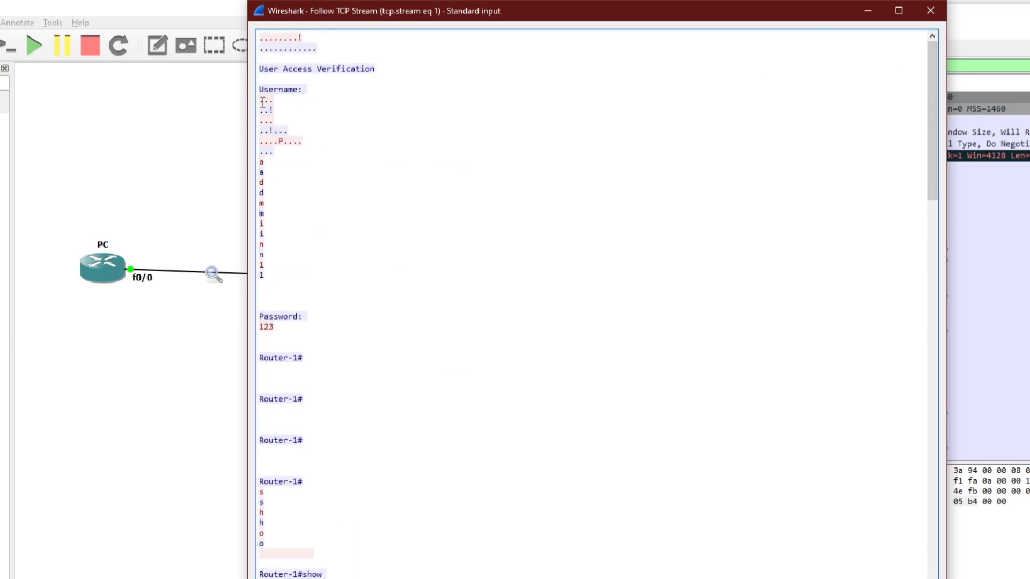
- Highlight the Username prompt, the typed username and the password in the stream
{"action": "left_click_drag", "start_coordinate": [260, 89], "coordinate": [325, 96]}
{"action": "left_click", "coordinate": [321, 156]}
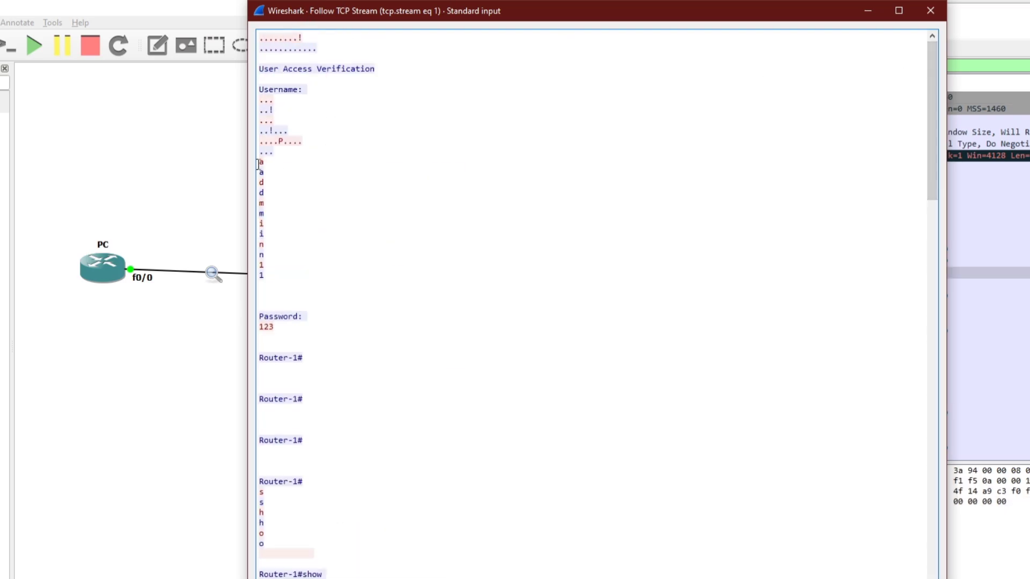
{"action": "left_click_drag", "start_coordinate": [259, 163], "coordinate": [276, 272]}
{"action": "scroll", "coordinate": [360, 285], "scroll_direction": "down", "scroll_amount": 3}
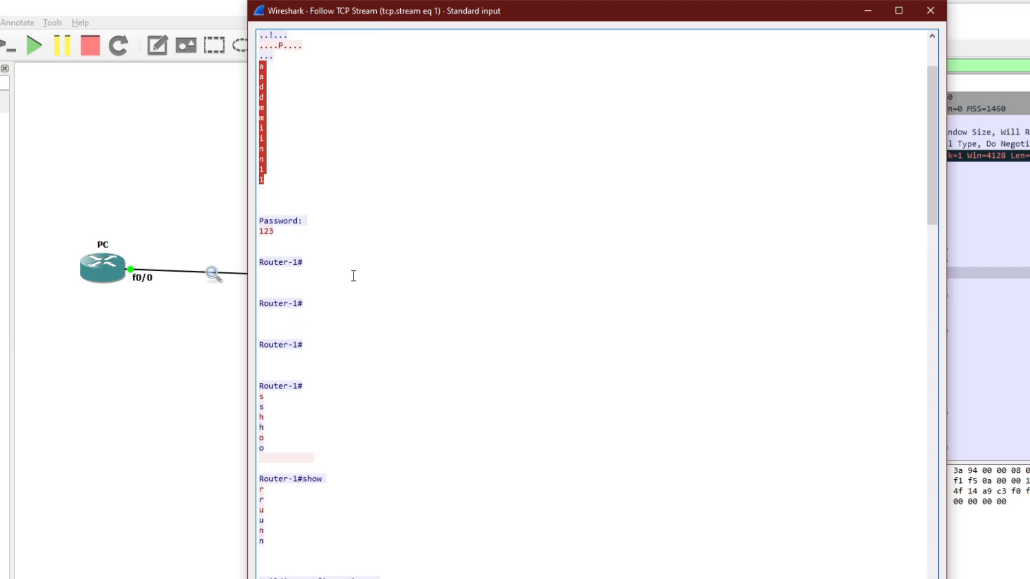
{"action": "left_click", "coordinate": [279, 241]}
{"action": "left_click_drag", "start_coordinate": [264, 231], "coordinate": [302, 233]}
{"action": "scroll", "coordinate": [322, 247], "scroll_direction": "down", "scroll_amount": 12}
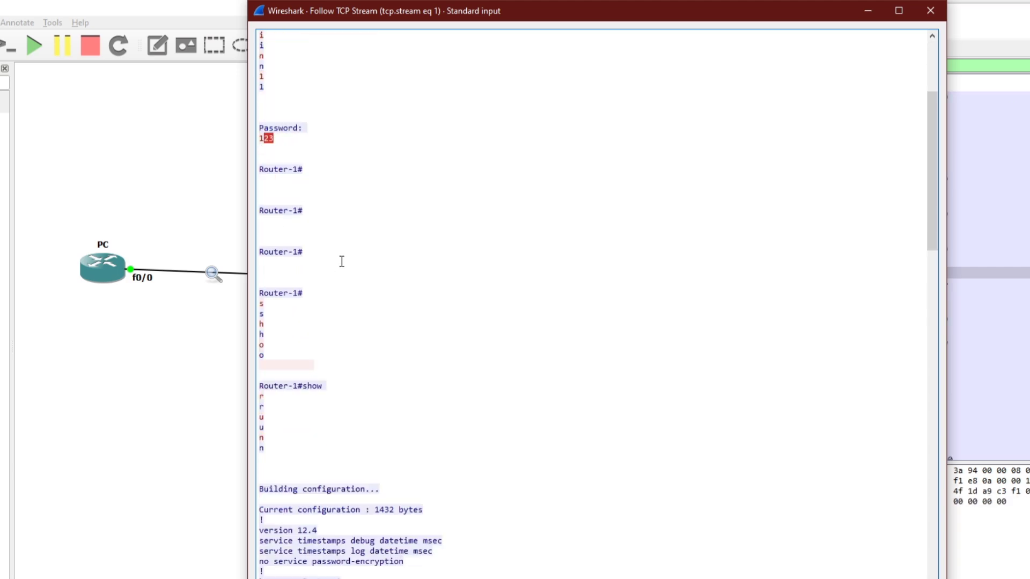
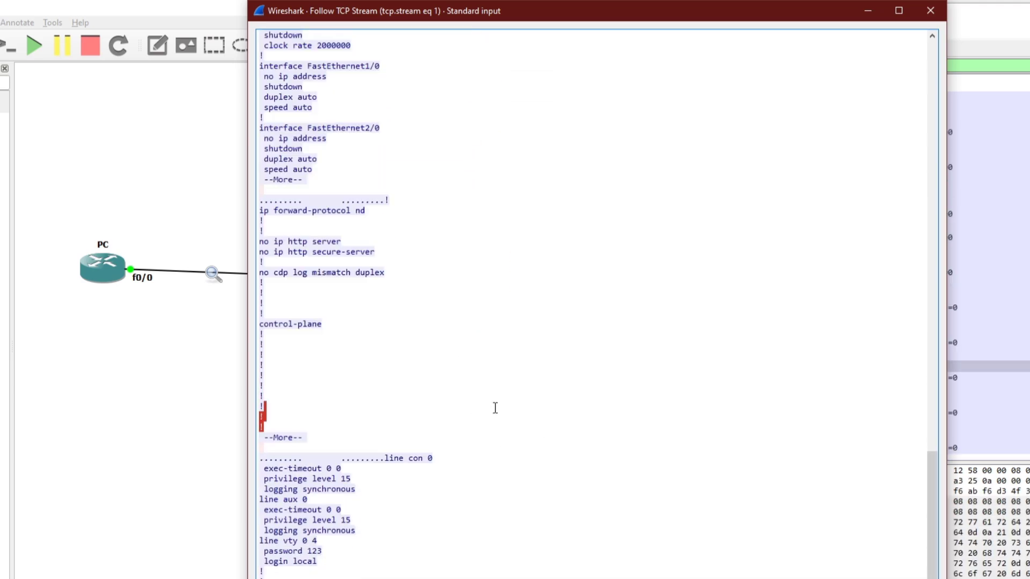
{"action": "scroll", "coordinate": [495, 409], "scroll_direction": "down", "scroll_amount": 1}
- Scroll the followed Telnet stream down to the line con and line vty settings, then bring up the Telnet vs SSH comparison slide
{"action": "left_click_drag", "start_coordinate": [669, 20], "coordinate": [688, 27]}
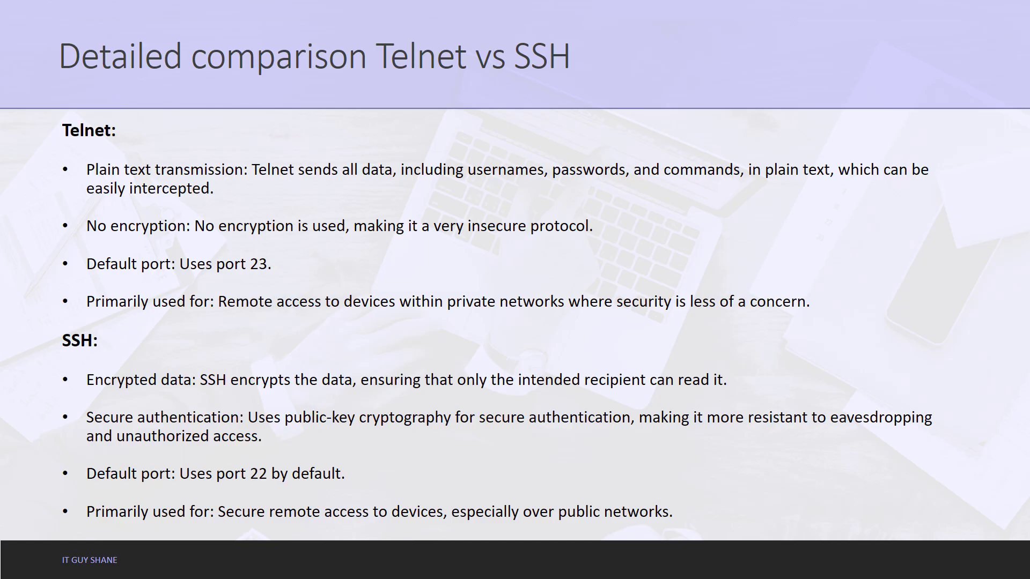